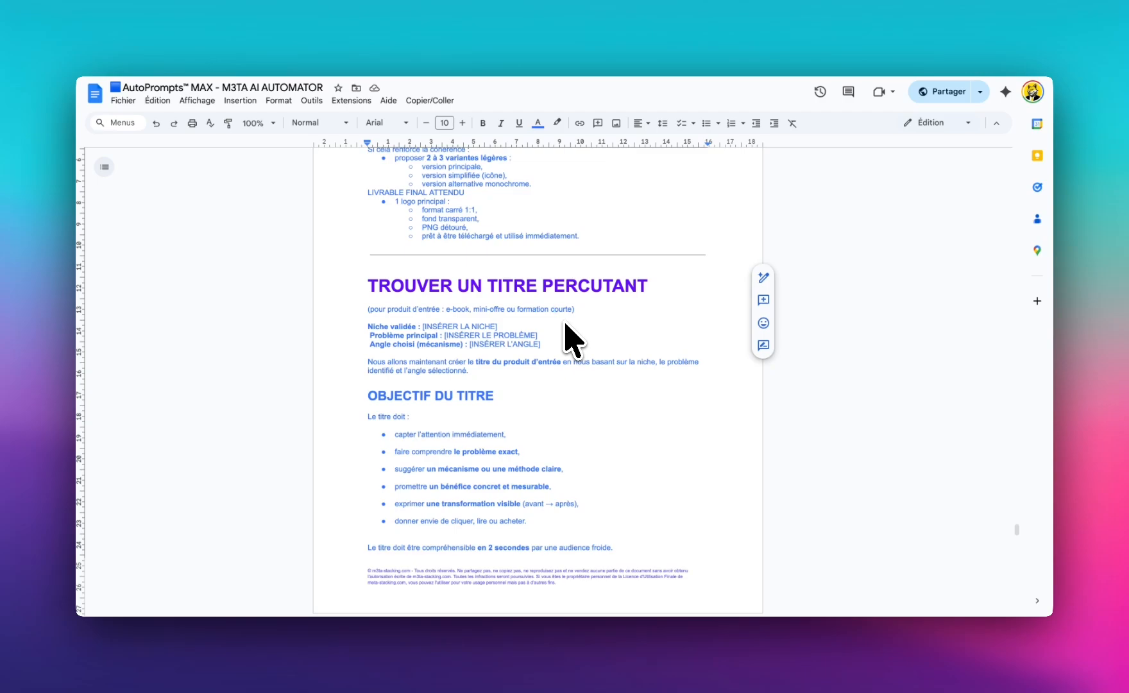
# - Switch to ChatGPT and examine the METABOLIQ 40™ brand card and logo images in the conversation
pyautogui.click(691, 24)
pyautogui.scroll(-5, 642, 302)
pyautogui.scroll(-4, 637, 319)
pyautogui.scroll(7, 637, 318)
pyautogui.scroll(15, 642, 337)
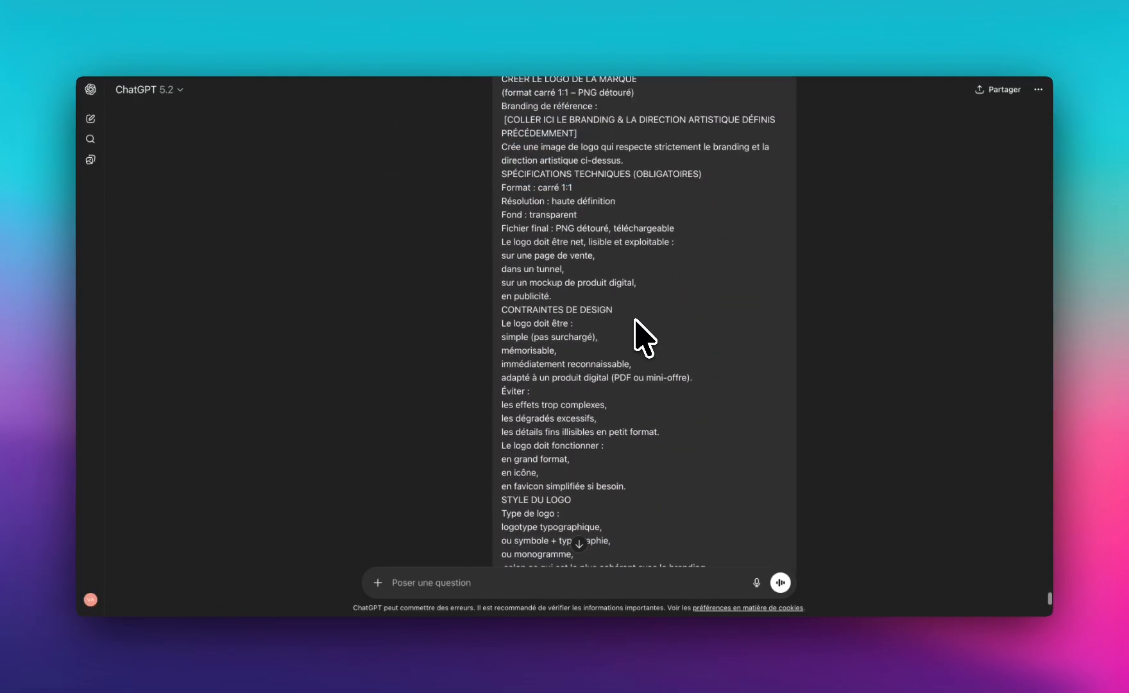
pyautogui.scroll(15, 635, 320)
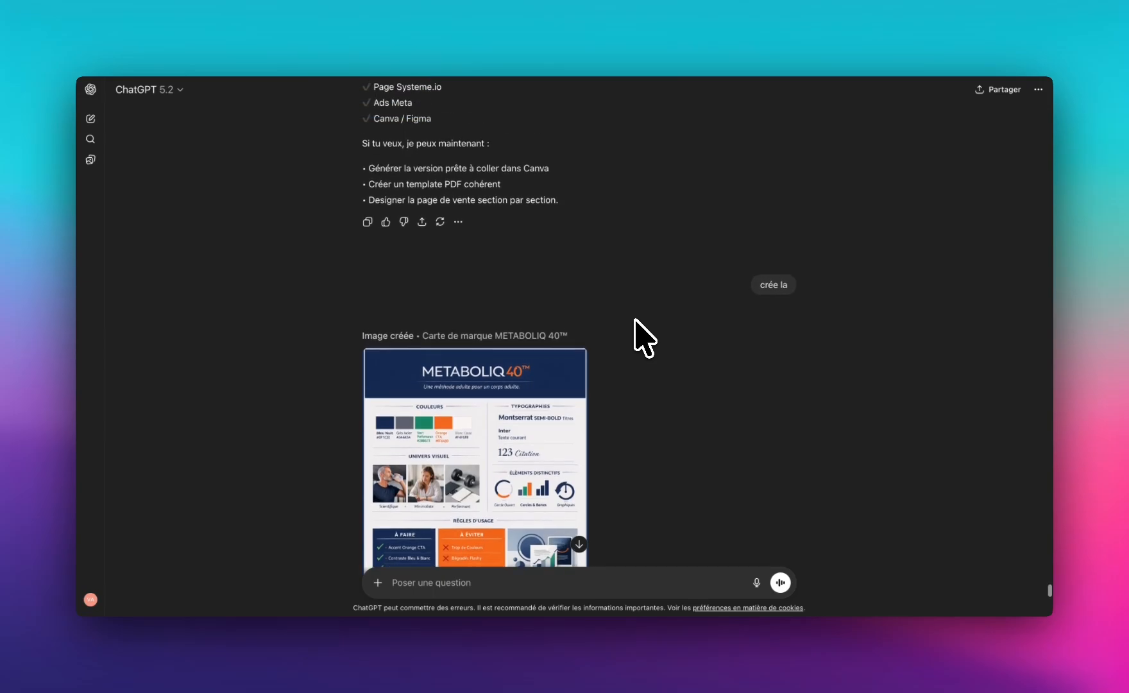
pyautogui.scroll(-10, 635, 320)
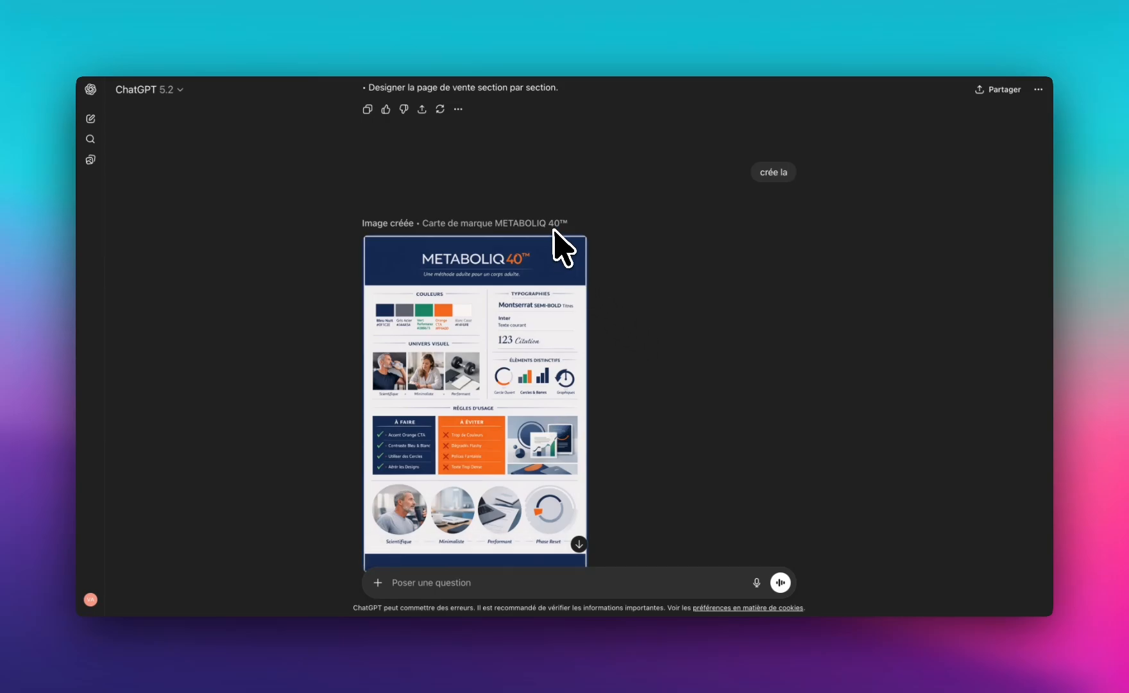
pyautogui.scroll(-3, 564, 346)
pyautogui.scroll(2, 568, 360)
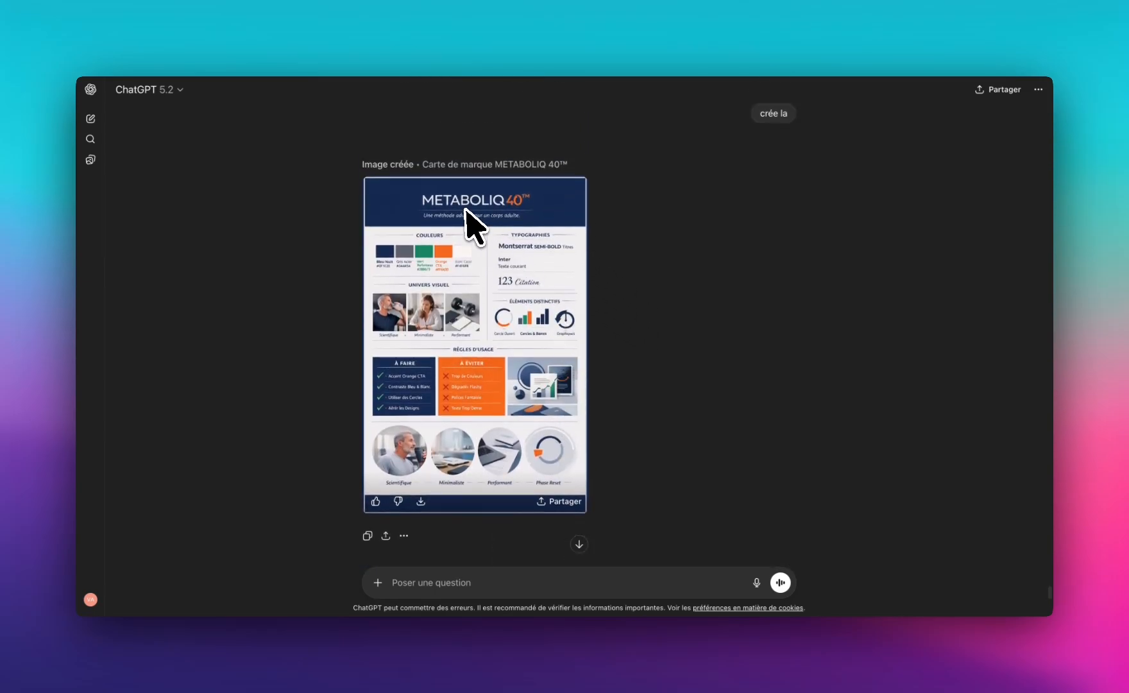
pyautogui.scroll(-20, 595, 327)
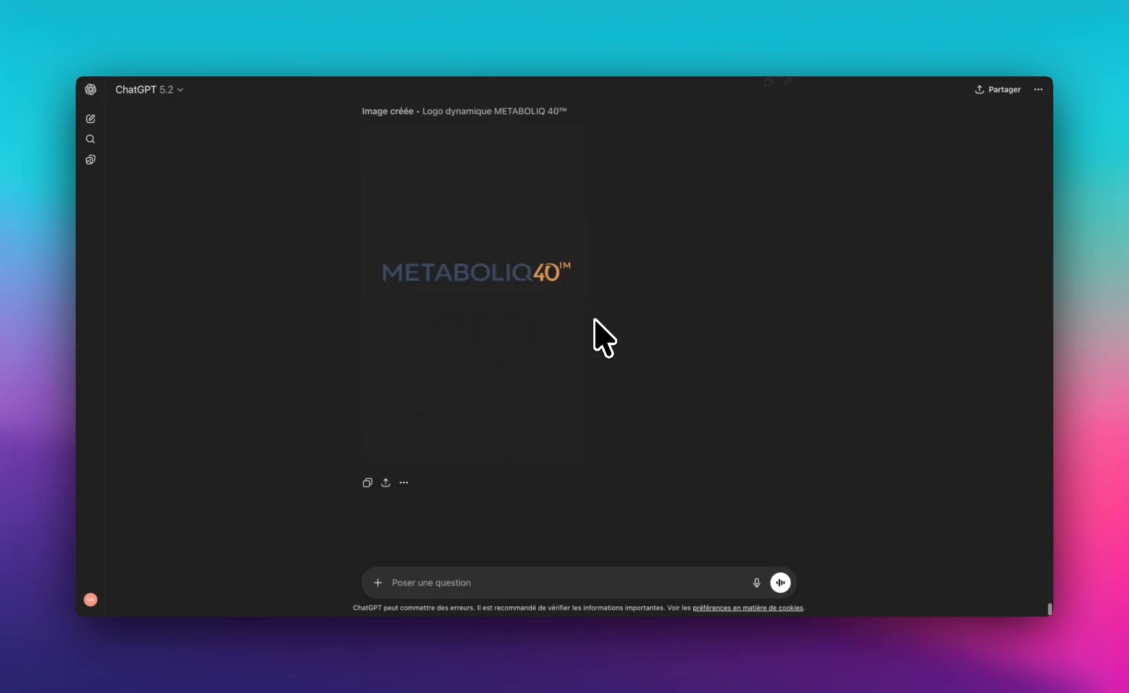
# - Review the earlier ChatGPT answers on visual identity, brand name availability, and the niche's branding strategy
pyautogui.scroll(15, 561, 285)
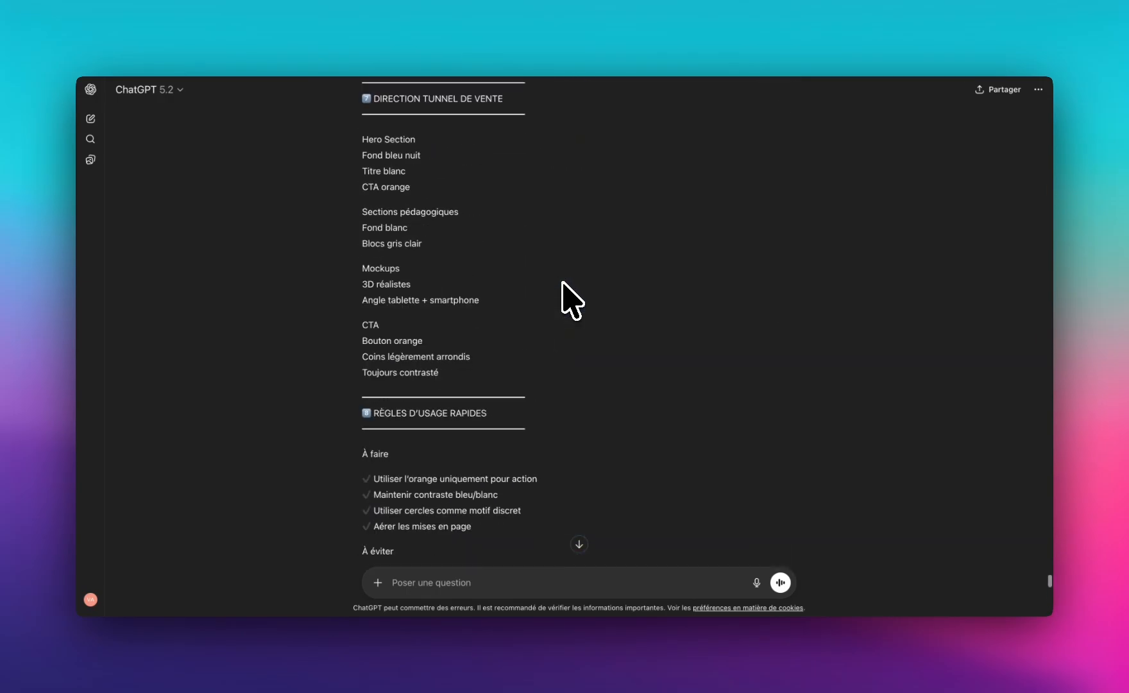
pyautogui.scroll(20, 569, 300)
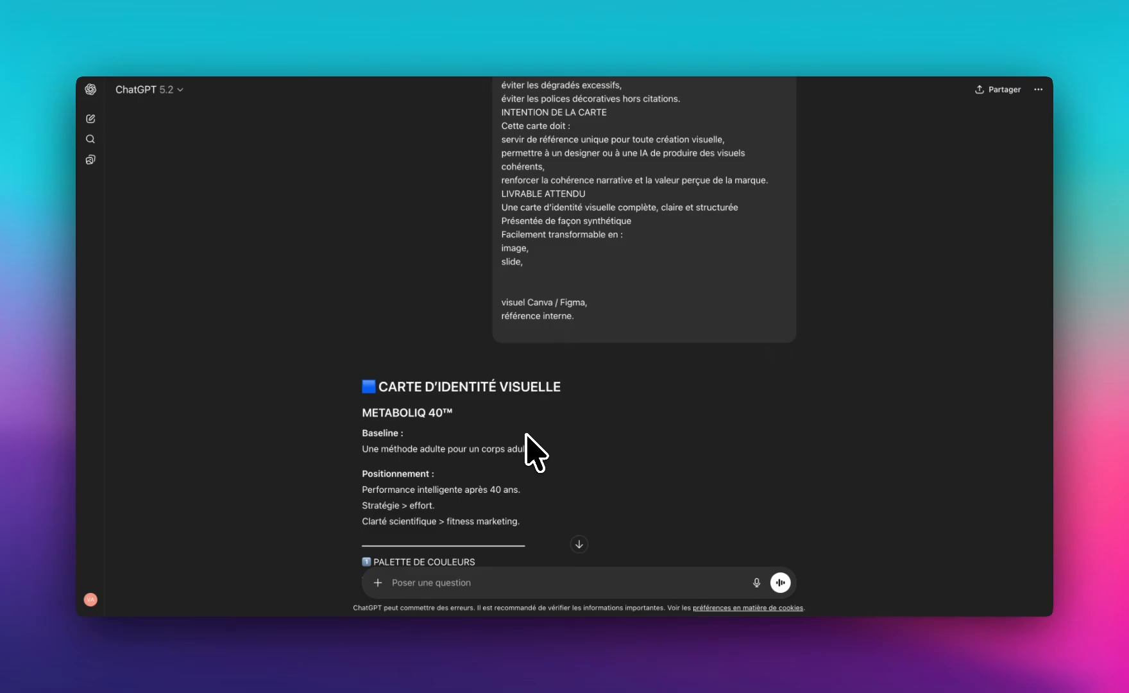
pyautogui.scroll(5, 603, 385)
pyautogui.scroll(15, 632, 365)
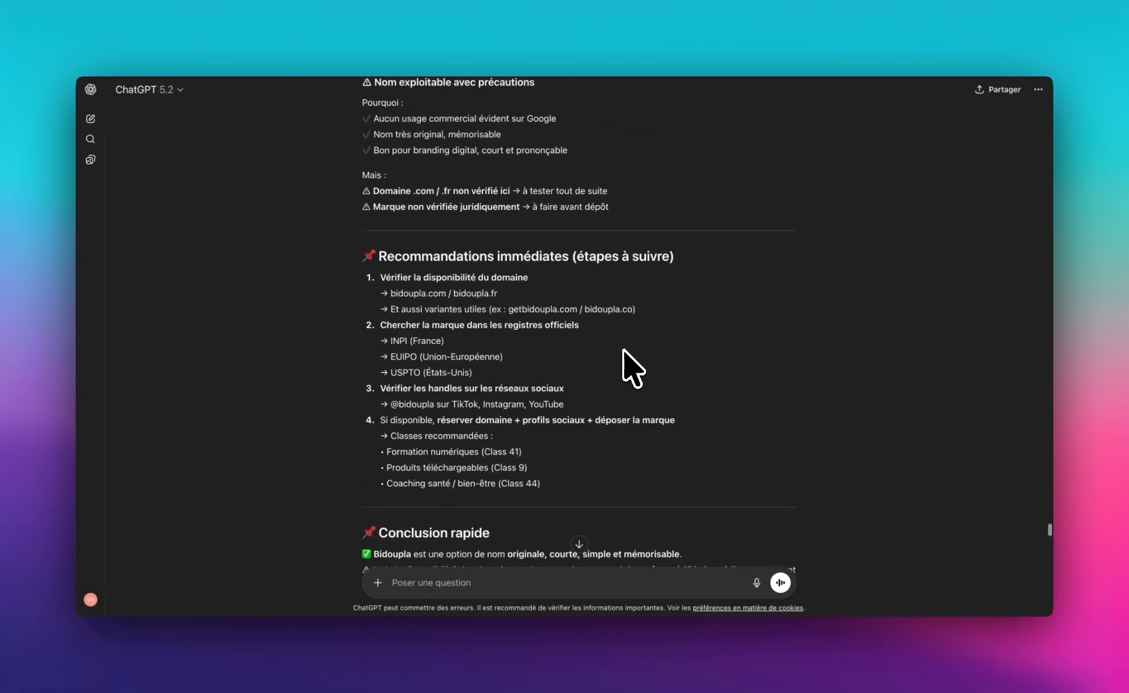
pyautogui.scroll(20, 632, 366)
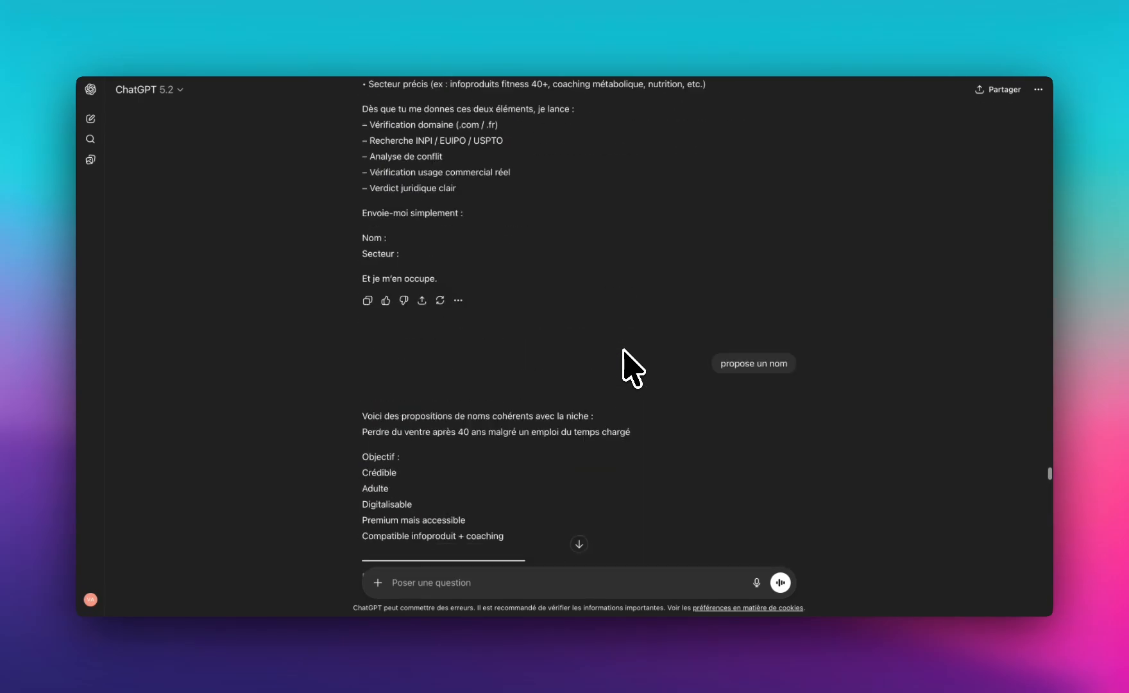
pyautogui.scroll(20, 624, 350)
pyautogui.scroll(-20, 623, 350)
pyautogui.scroll(6, 623, 349)
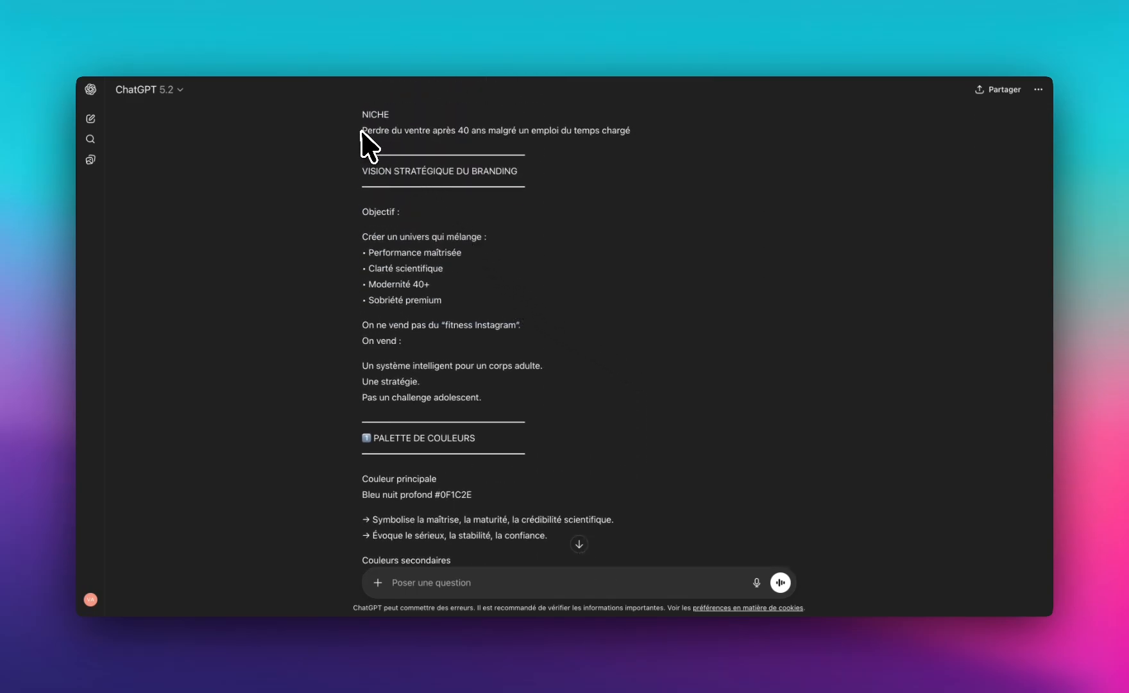
pyautogui.moveTo(401, 132); pyautogui.dragTo(532, 136)
pyautogui.scroll(-15, 531, 136)
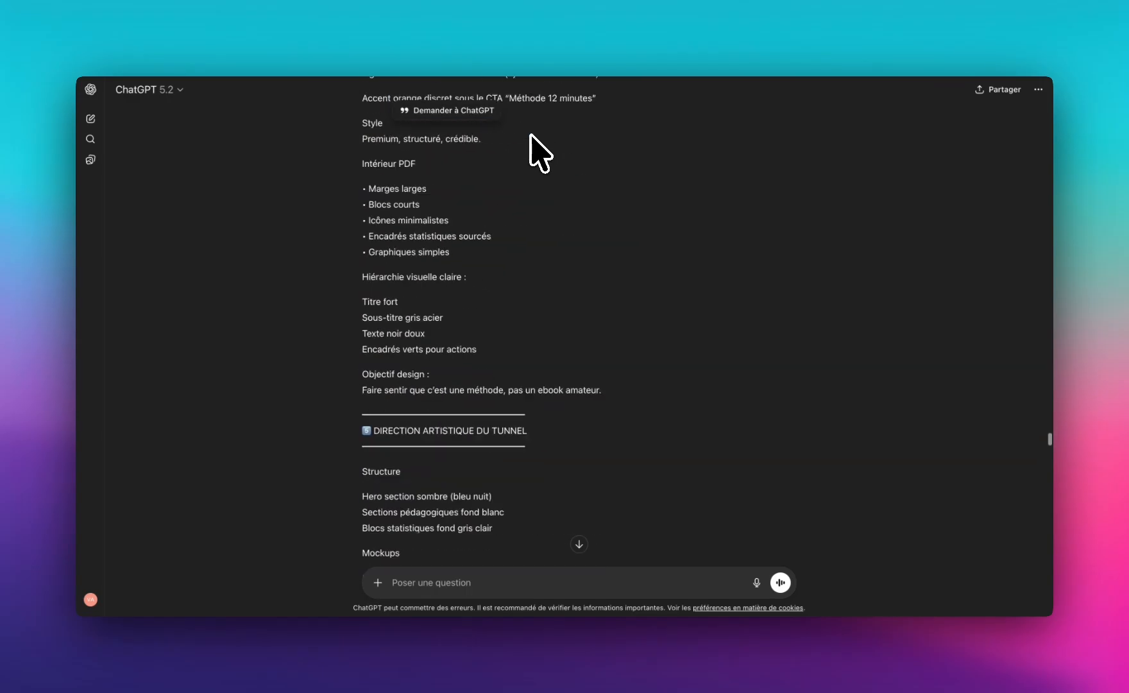
pyautogui.scroll(-20, 531, 135)
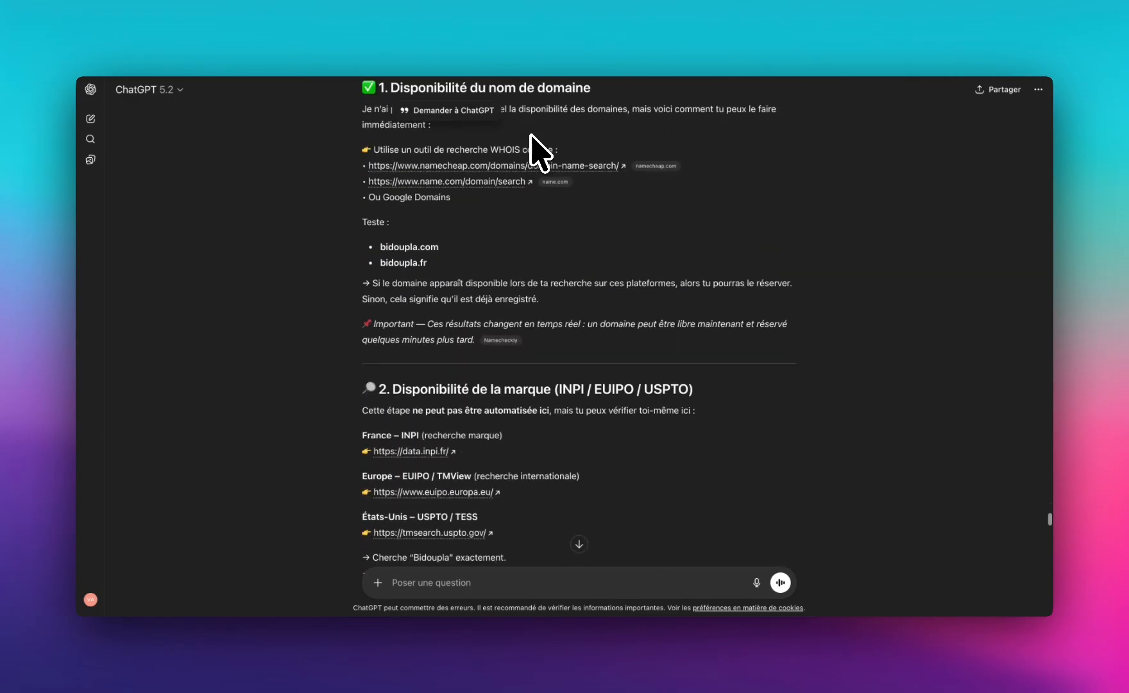
# - Copy the entire "TROUVER UN TITRE PERCUTANT" prompt, through its "RÉSULTAT ATTENDU" section, from the AutoPrompts document in Google Docs
pyautogui.click(631, 11)
pyautogui.scroll(-1, 490, 382)
pyautogui.moveTo(370, 251); pyautogui.dragTo(588, 461)
pyautogui.scroll(-5, 595, 411)
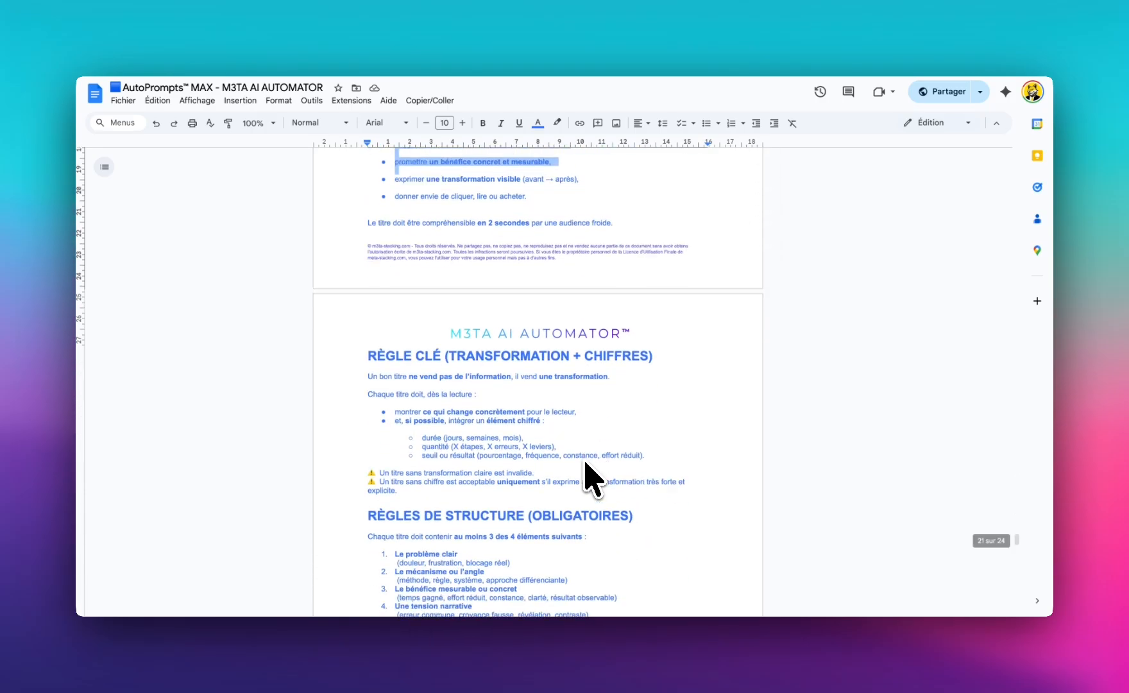
pyautogui.scroll(-14, 593, 478)
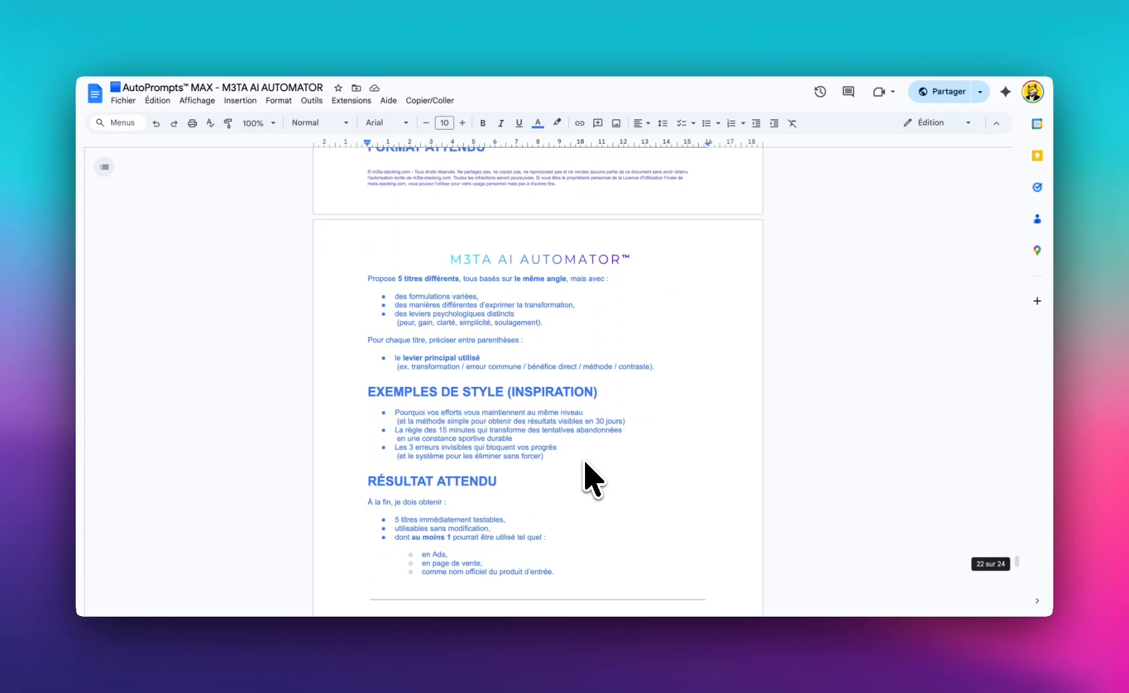
pyautogui.moveTo(585, 462); pyautogui.dragTo(567, 350)
pyautogui.press('super+c')
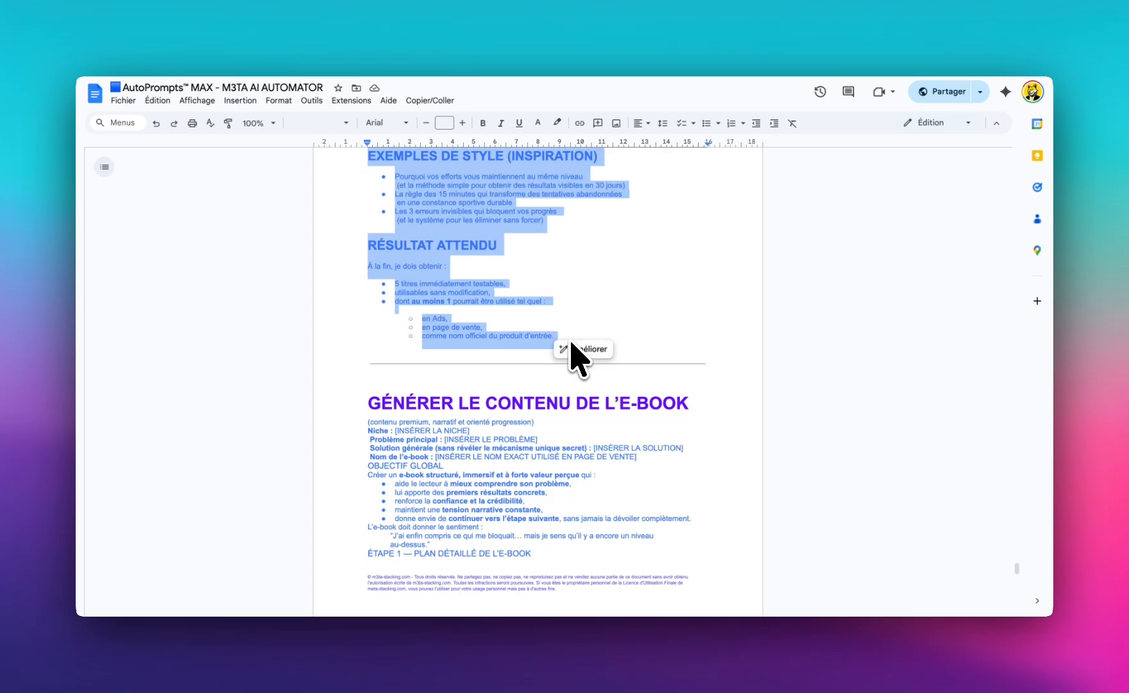
# - Paste the copied title prompt into the existing ChatGPT conversation and send it
pyautogui.click(704, 22)
pyautogui.click(465, 585)
pyautogui.press('super+v')
pyautogui.press('Return')
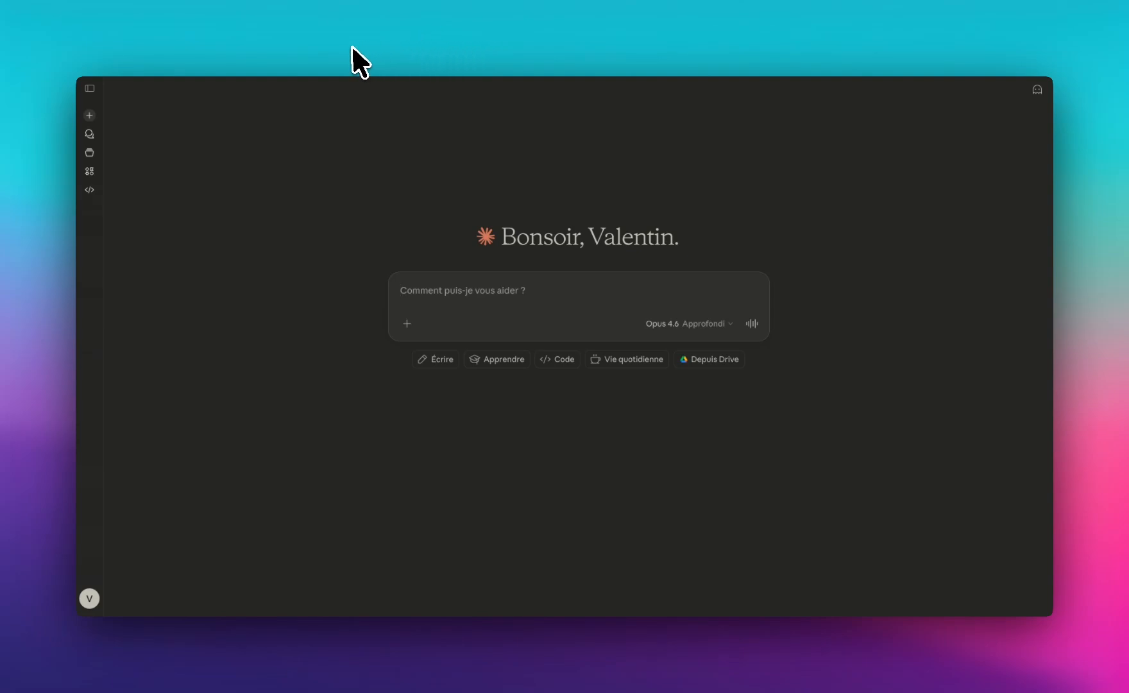
# - Search the web for "claude" and open the claude.ai result
pyautogui.write('claude')
pyautogui.press('Return')
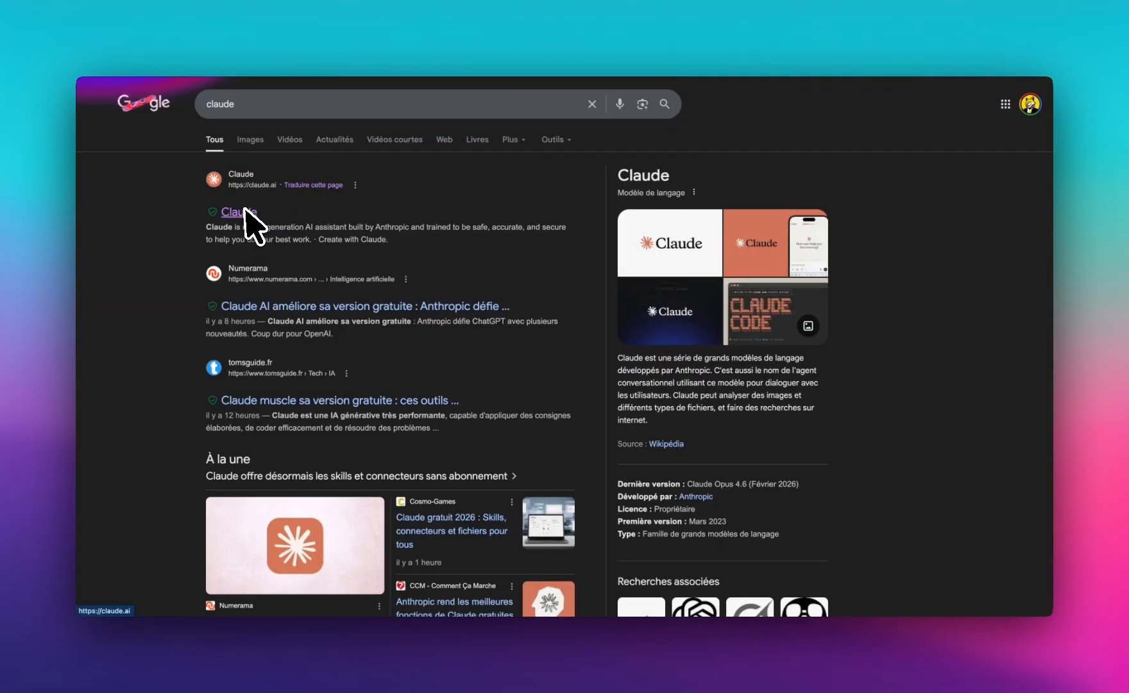
pyautogui.click(244, 211)
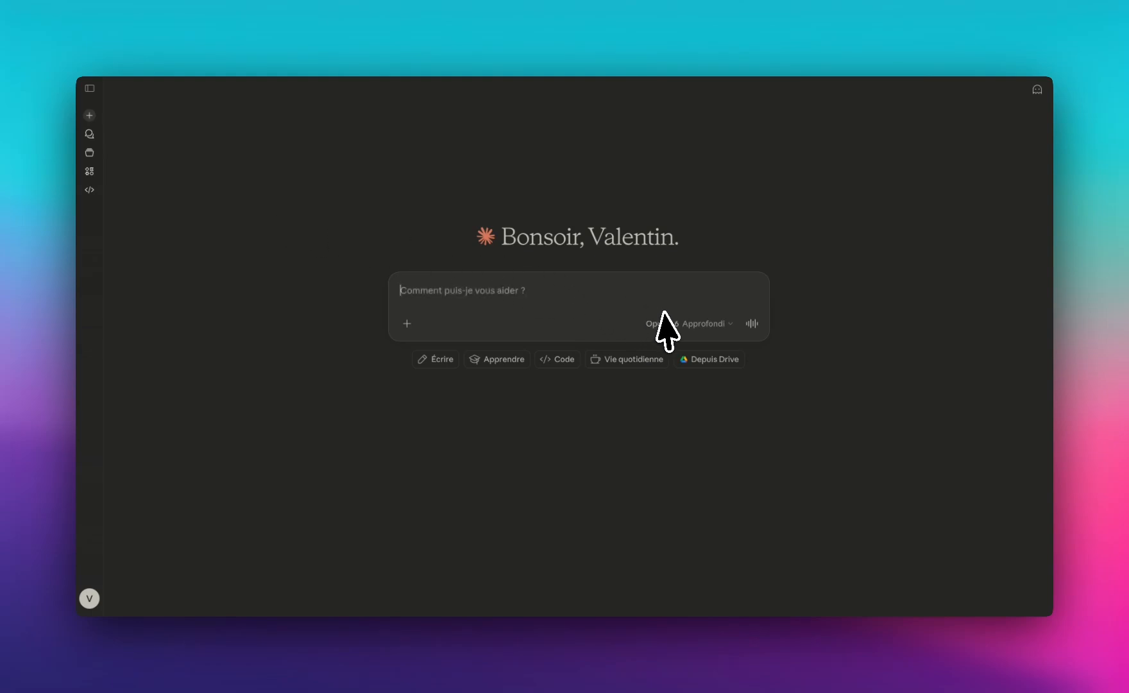
# - Examine Claude's model choices and check the title proposals in ChatGPT
pyautogui.click(691, 322)
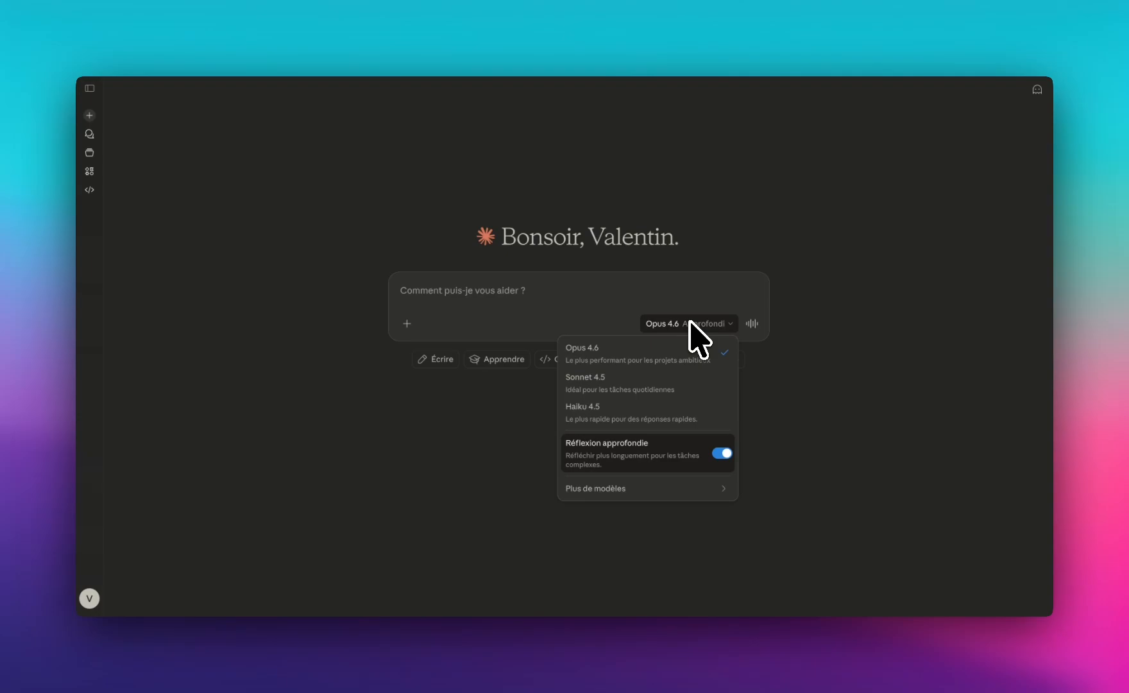
pyautogui.click(611, 175)
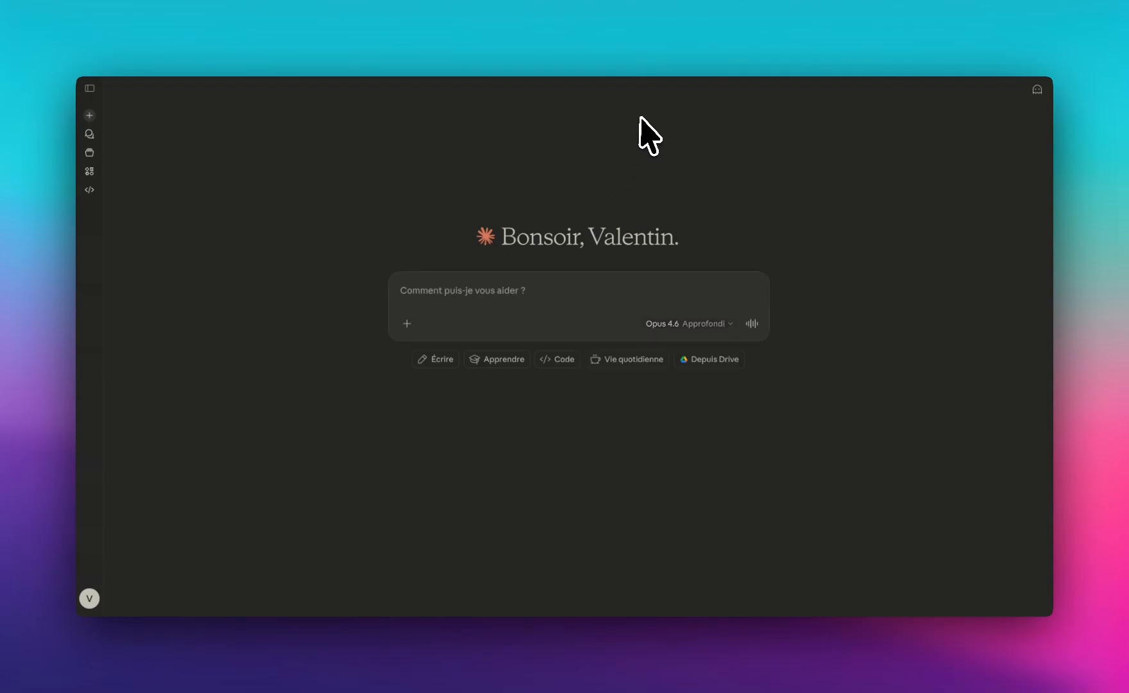
pyautogui.click(690, 22)
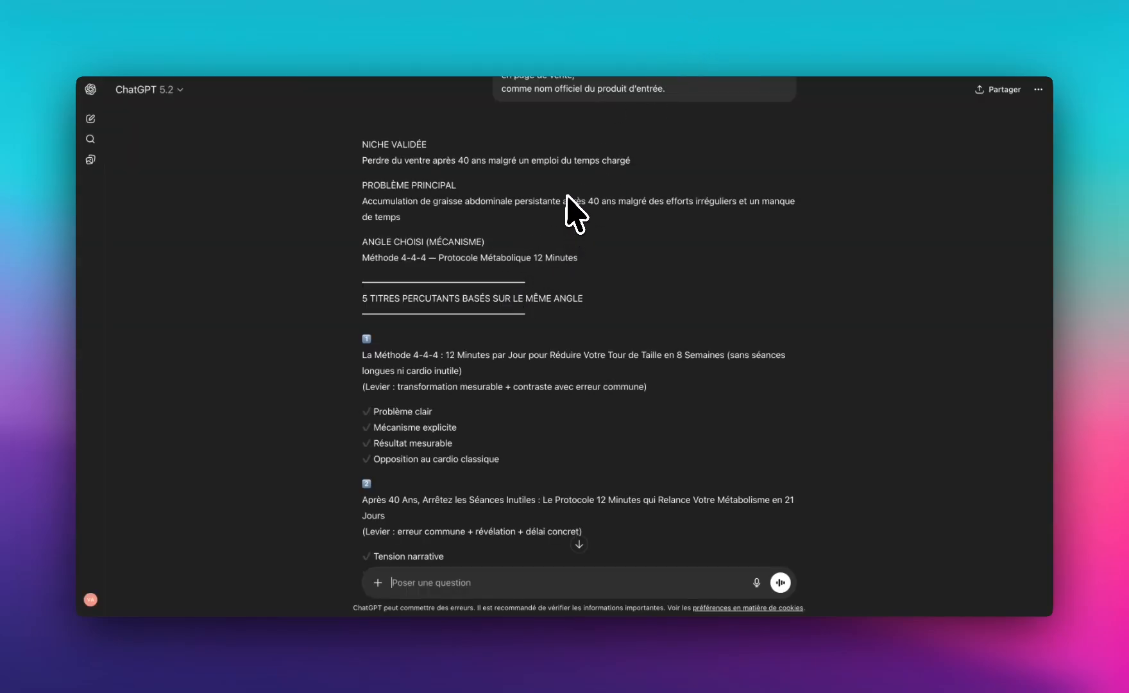
pyautogui.click(623, 22)
pyautogui.click(476, 26)
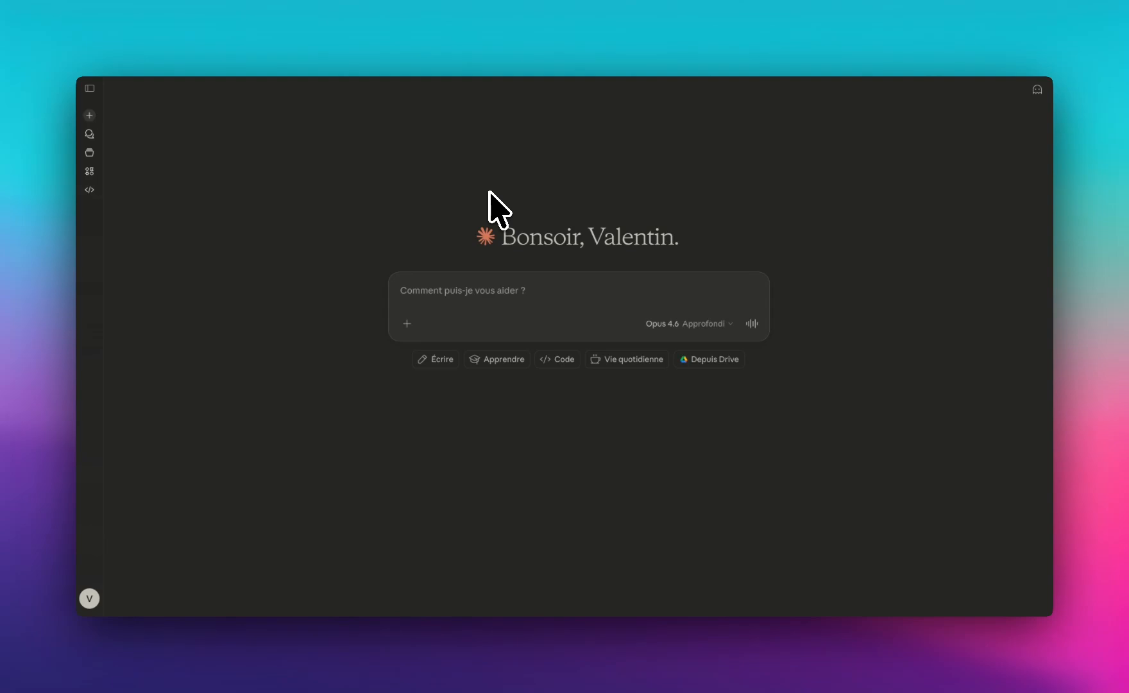
# - Open the Gamma workspace at gamma.app
pyautogui.click(539, 29)
pyautogui.write('gamma.app')
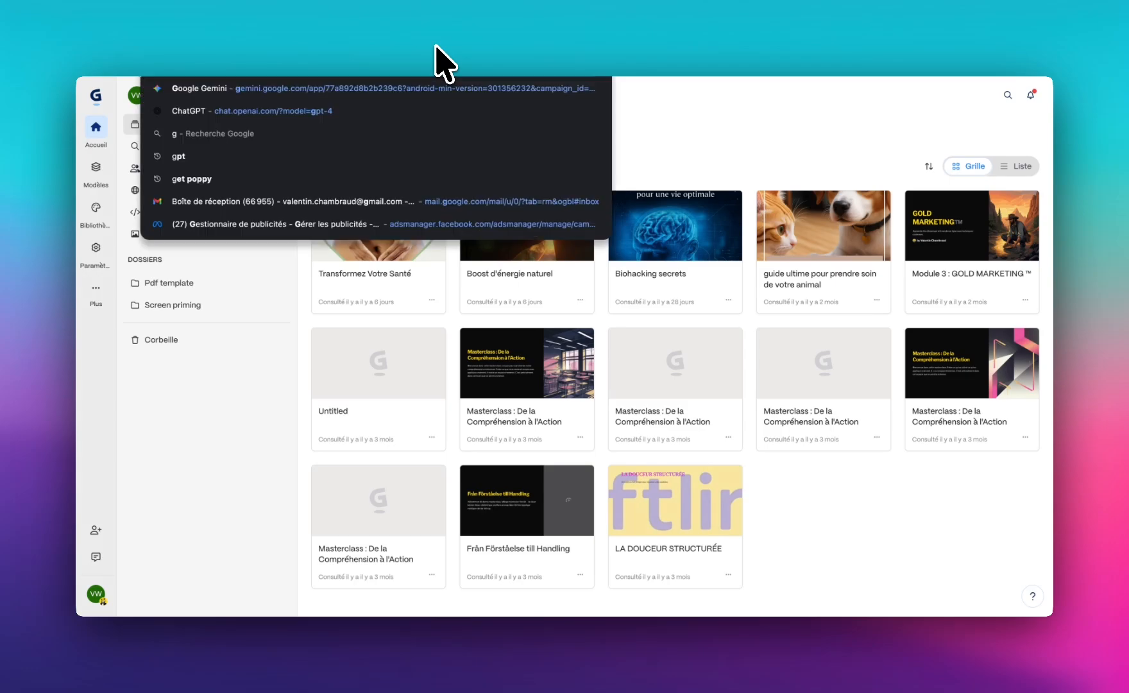
pyautogui.press('Return')
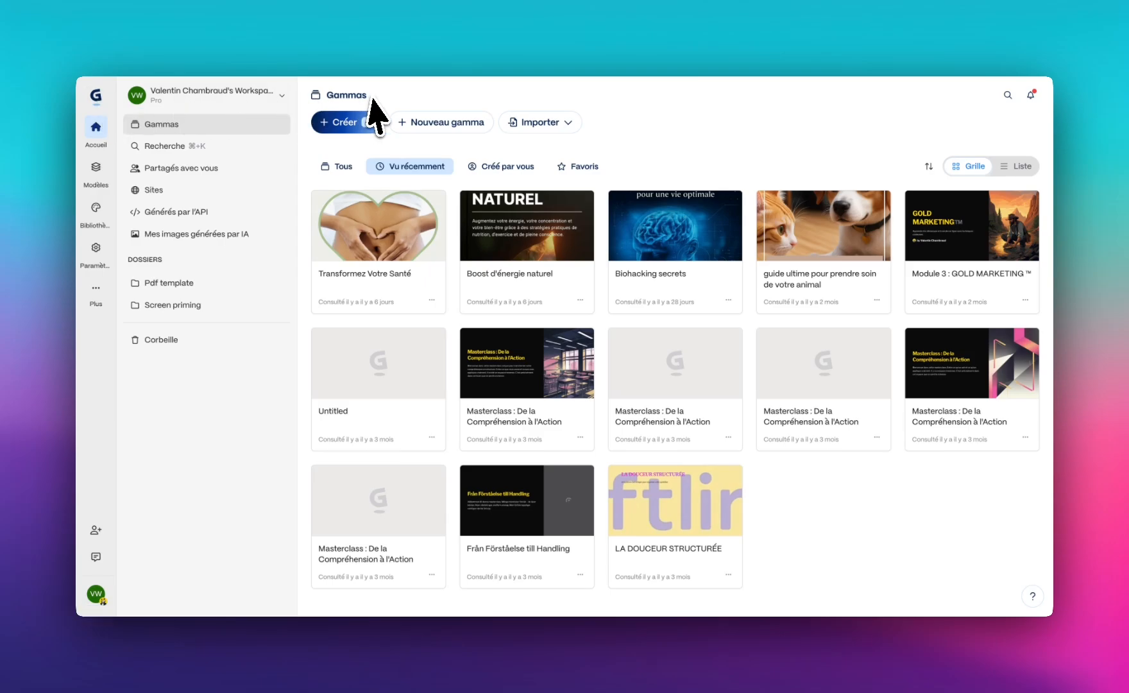
# - Return to the AutoPrompts document and highlight the "TROUVER UN TITRE PERCUTANT" heading to review which prompt was used
pyautogui.click(546, 19)
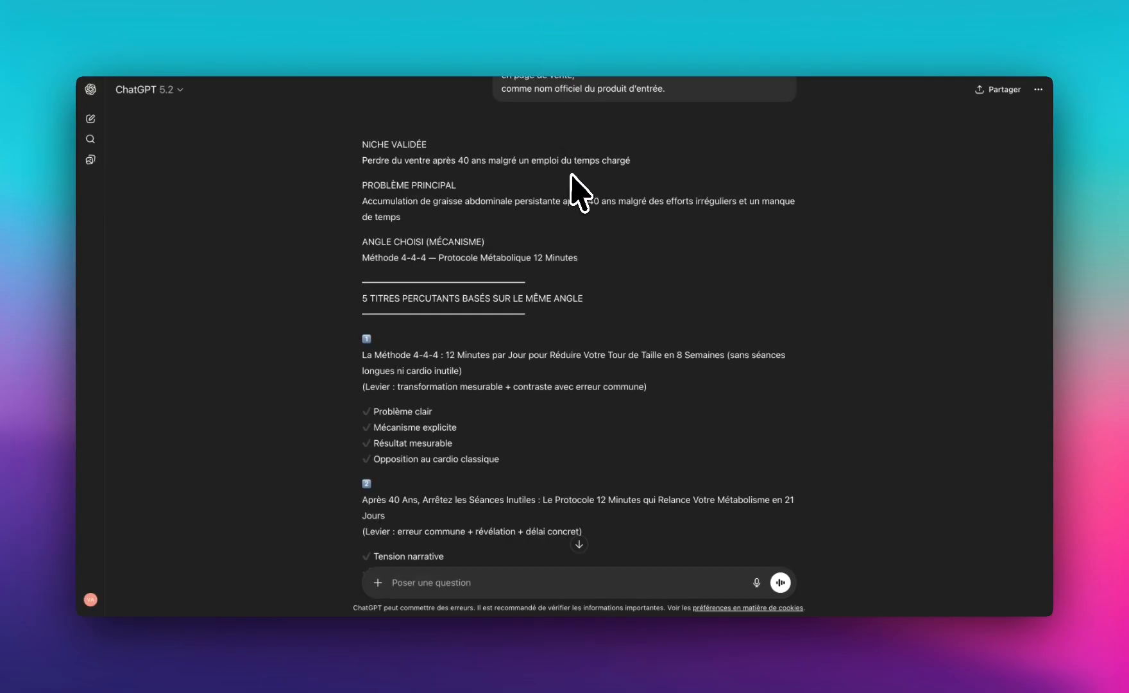
pyautogui.scroll(1, 605, 329)
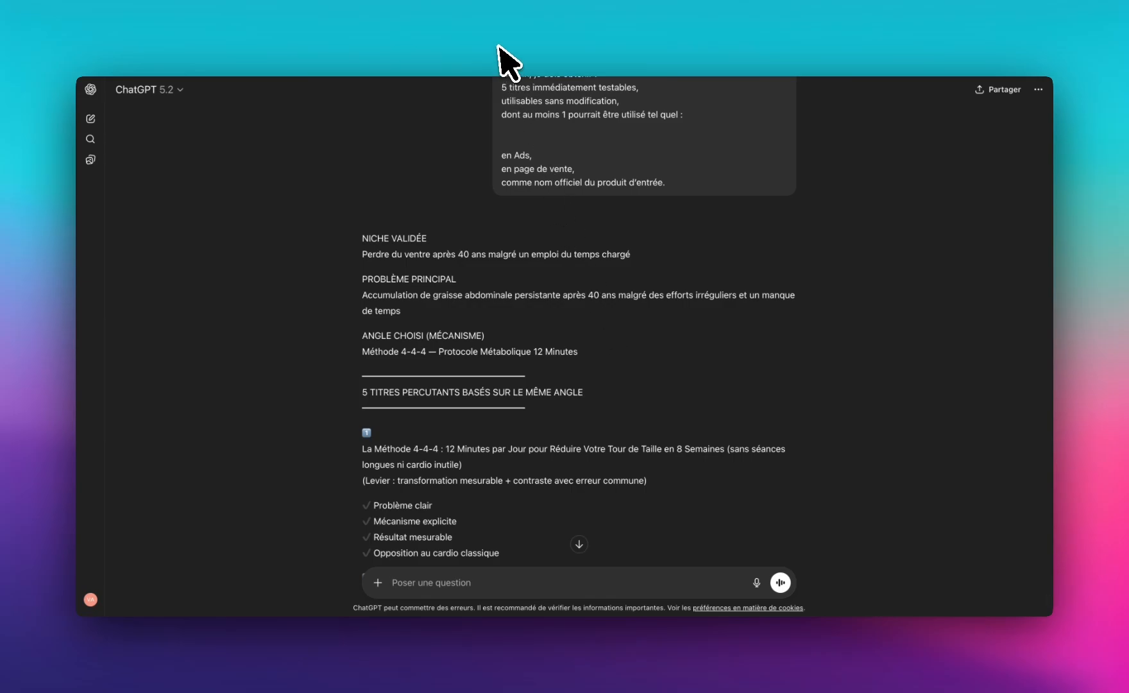
pyautogui.click(485, 20)
pyautogui.click(439, 322)
pyautogui.scroll(15, 443, 324)
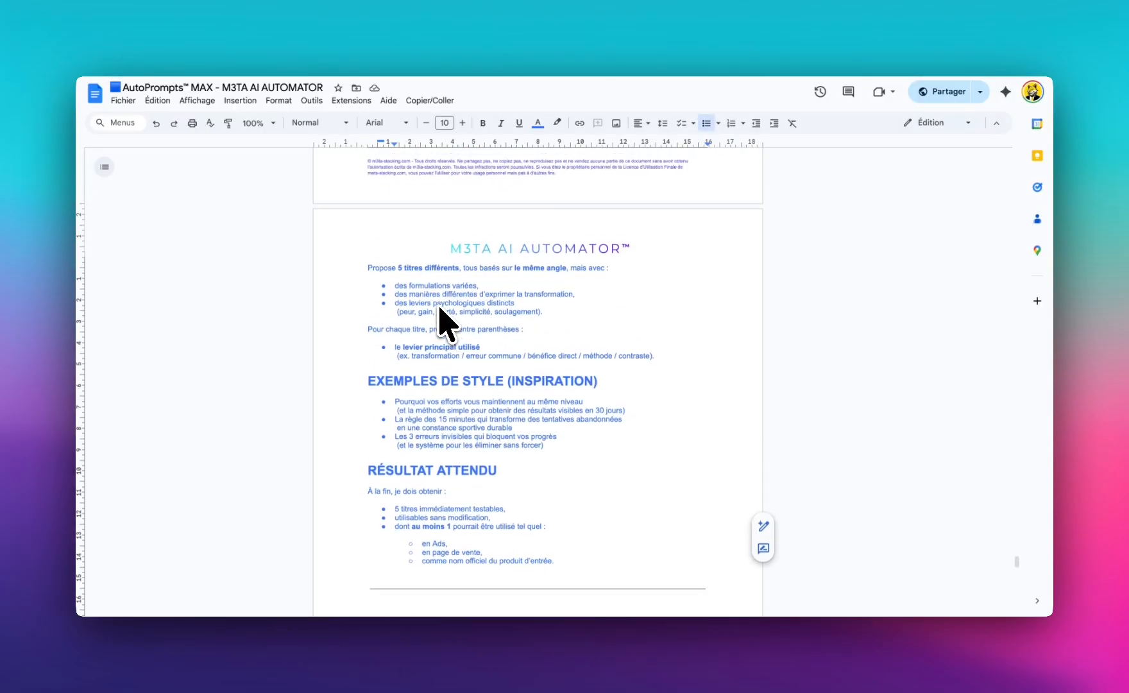
pyautogui.scroll(4, 441, 321)
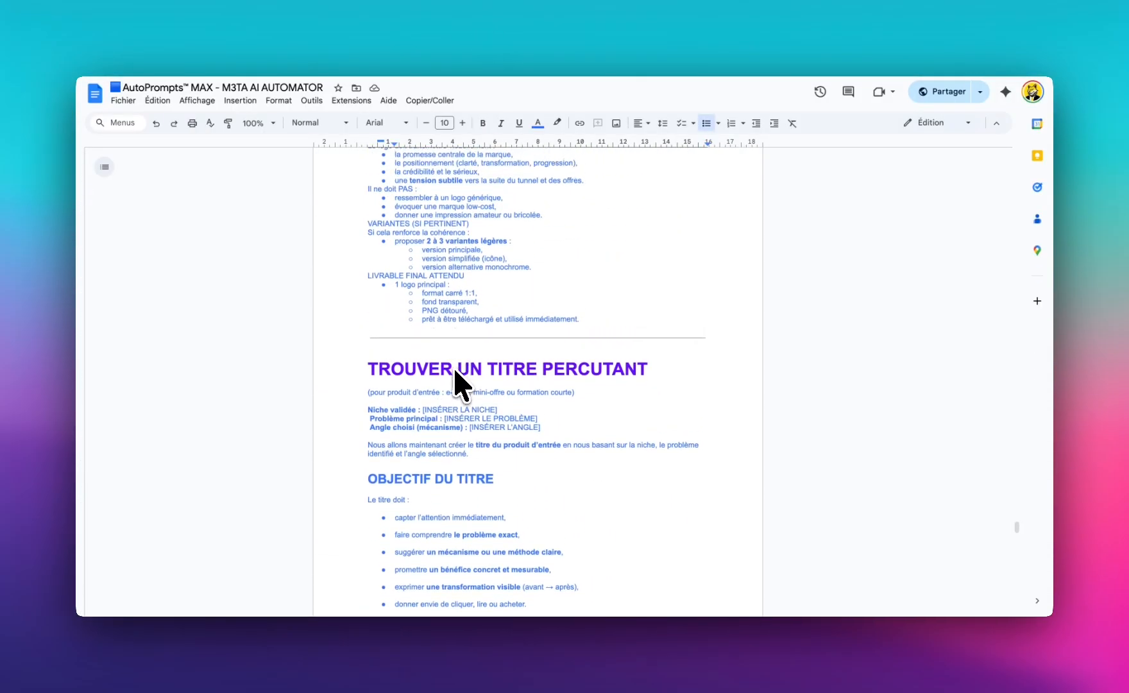
pyautogui.tripleClick(454, 371)
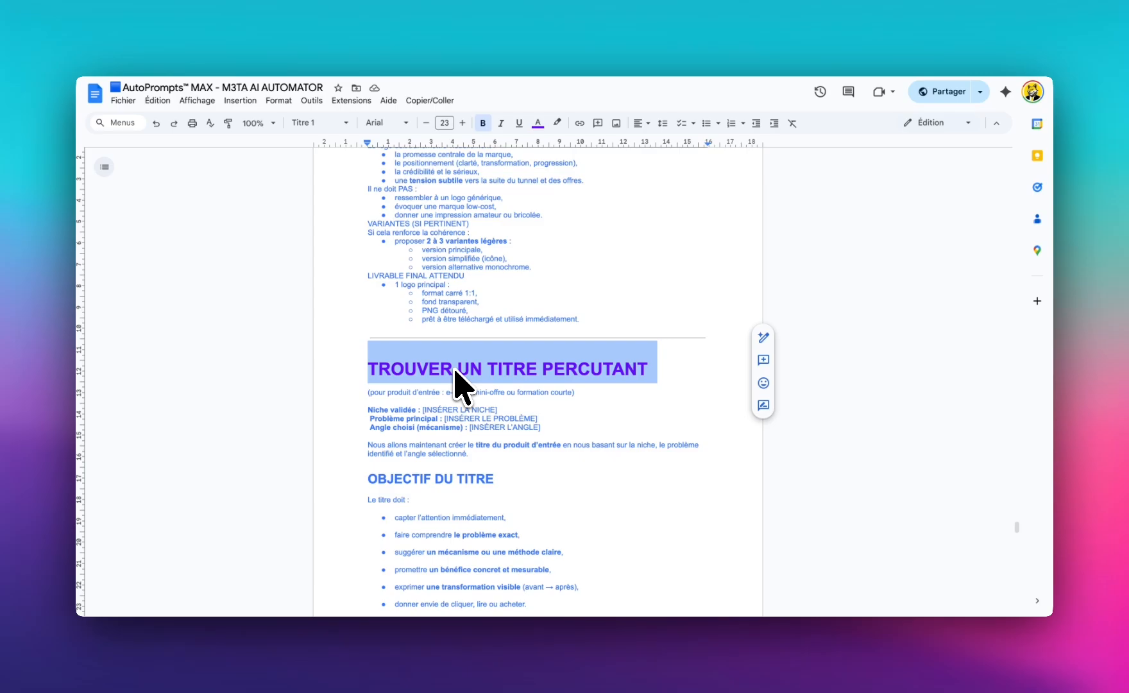
# - In ChatGPT, copy the first proposed title, "La Méthode 4-4-4 : 12 Minutes par Jour…", with its parenthetical, into the message box
pyautogui.click(542, 19)
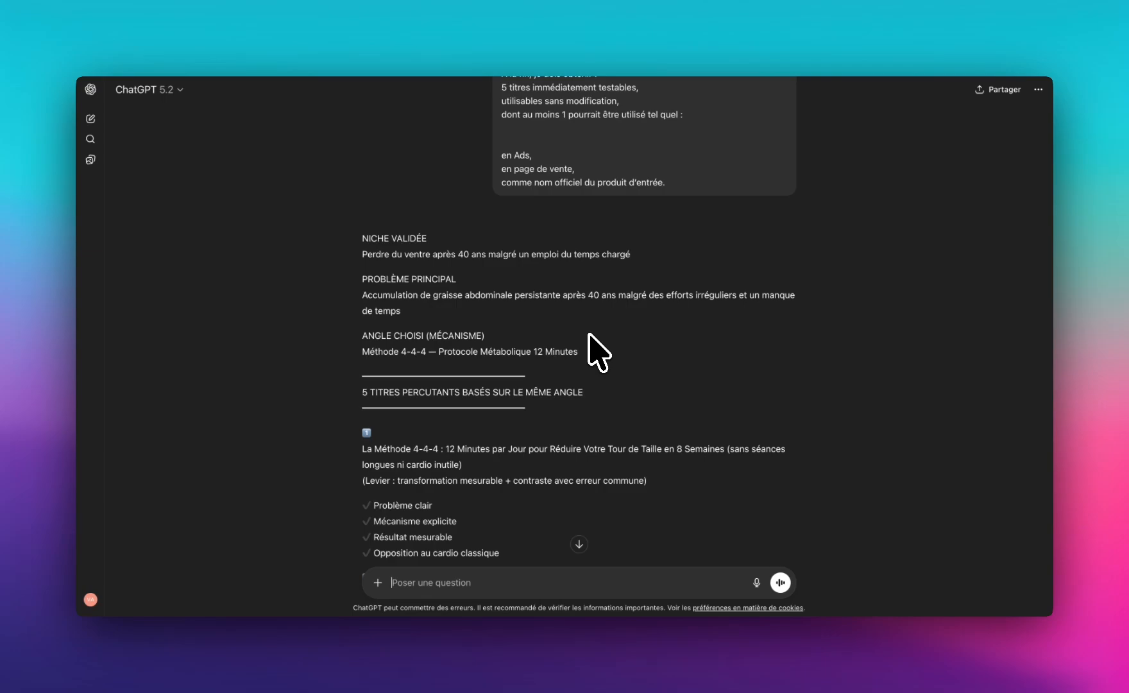
pyautogui.scroll(-5, 559, 397)
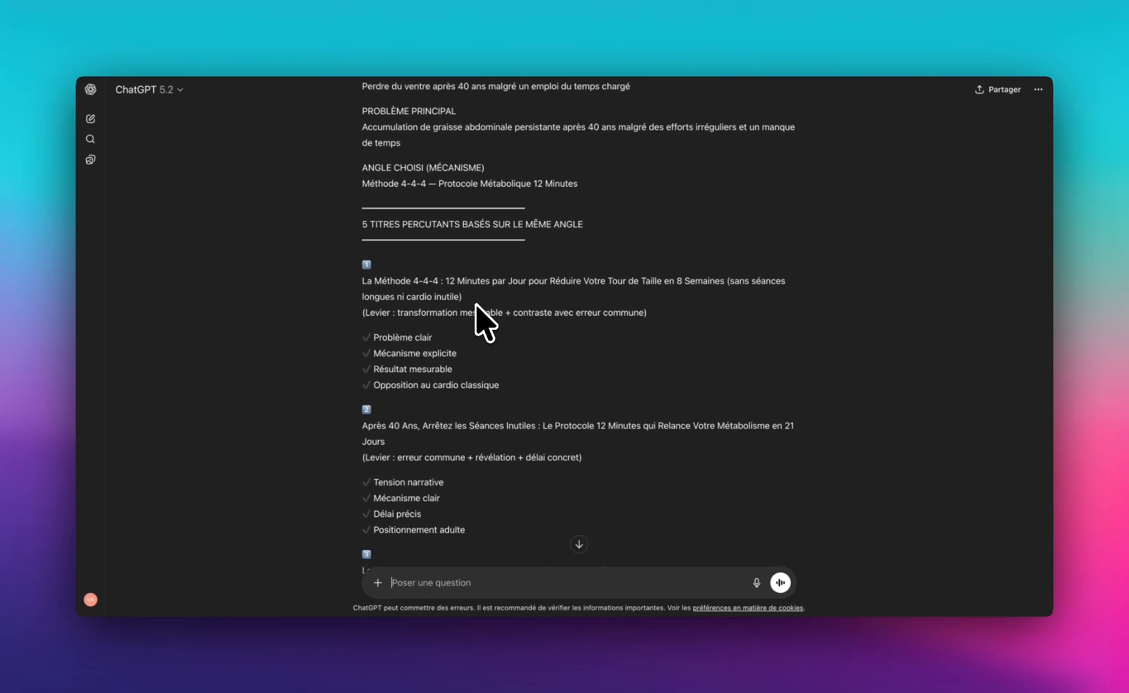
pyautogui.moveTo(363, 279); pyautogui.dragTo(482, 300)
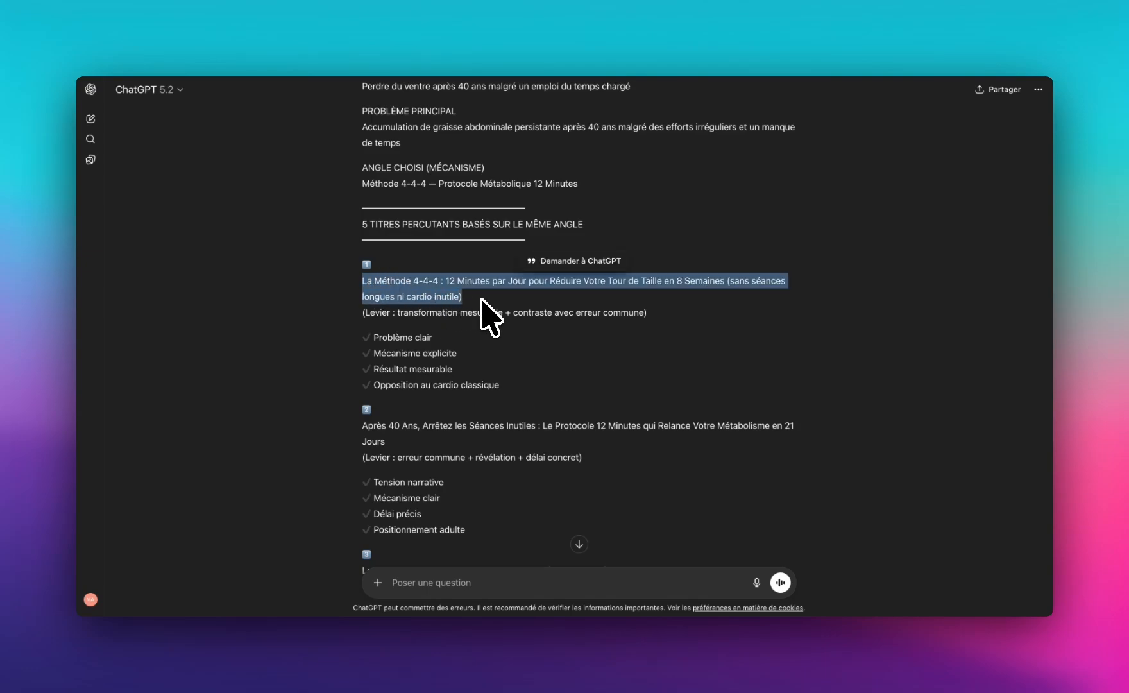
pyautogui.click(605, 284)
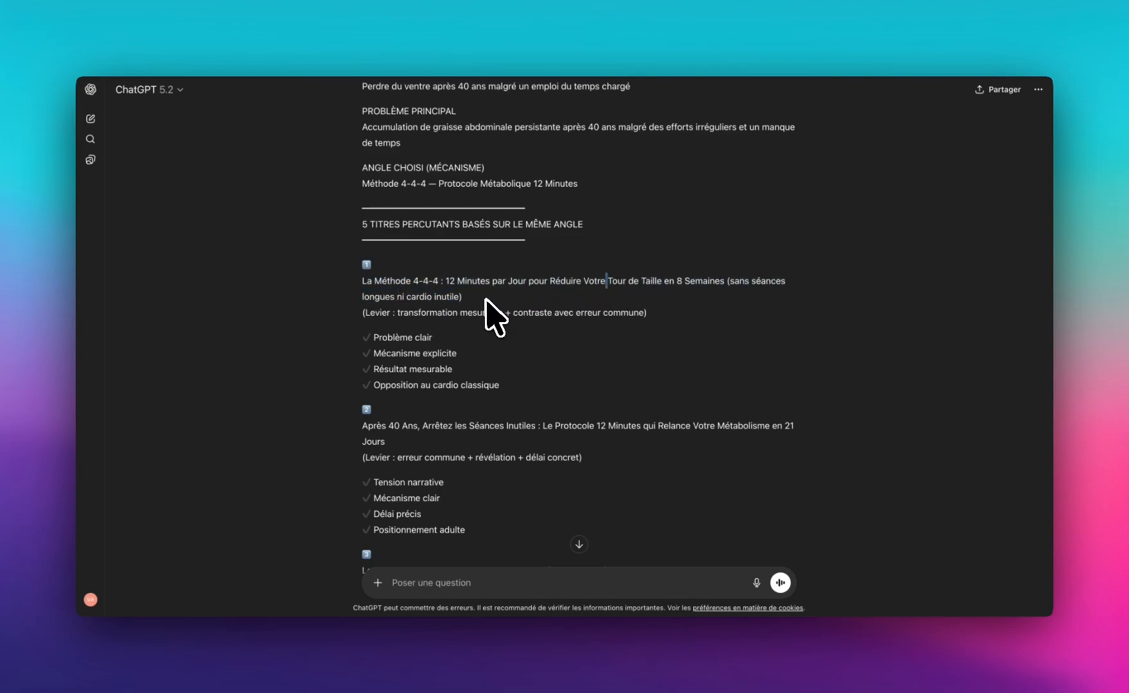
pyautogui.moveTo(466, 298); pyautogui.dragTo(358, 283)
pyautogui.press('super+c')
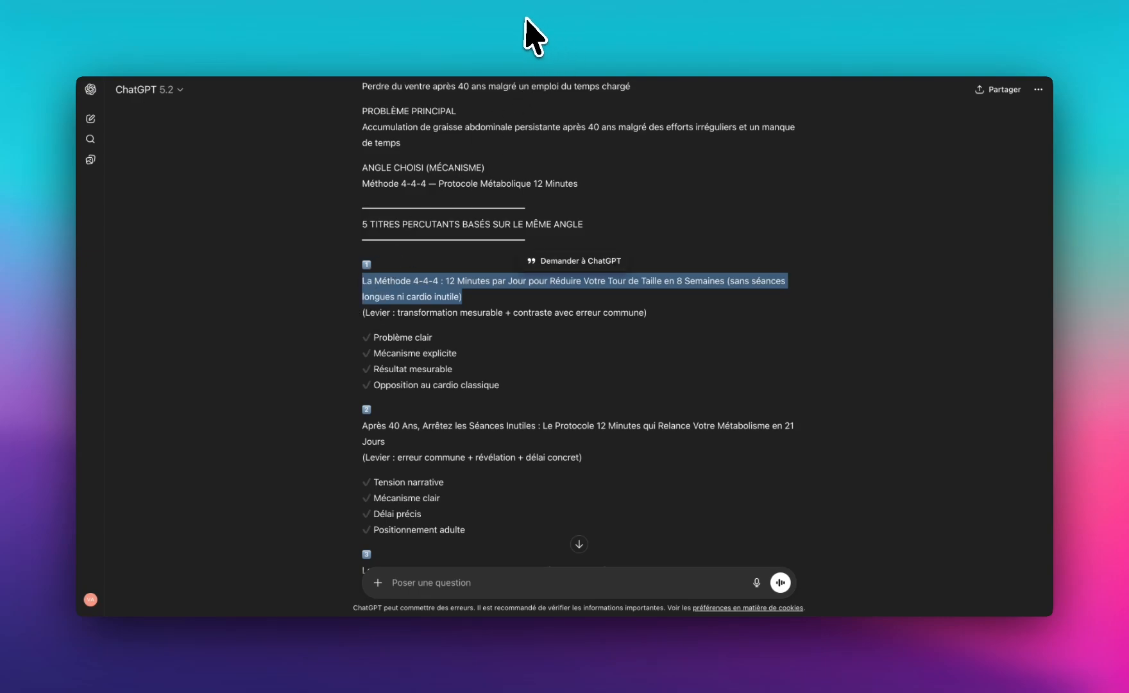
pyautogui.click(415, 583)
pyautogui.press('super+v')
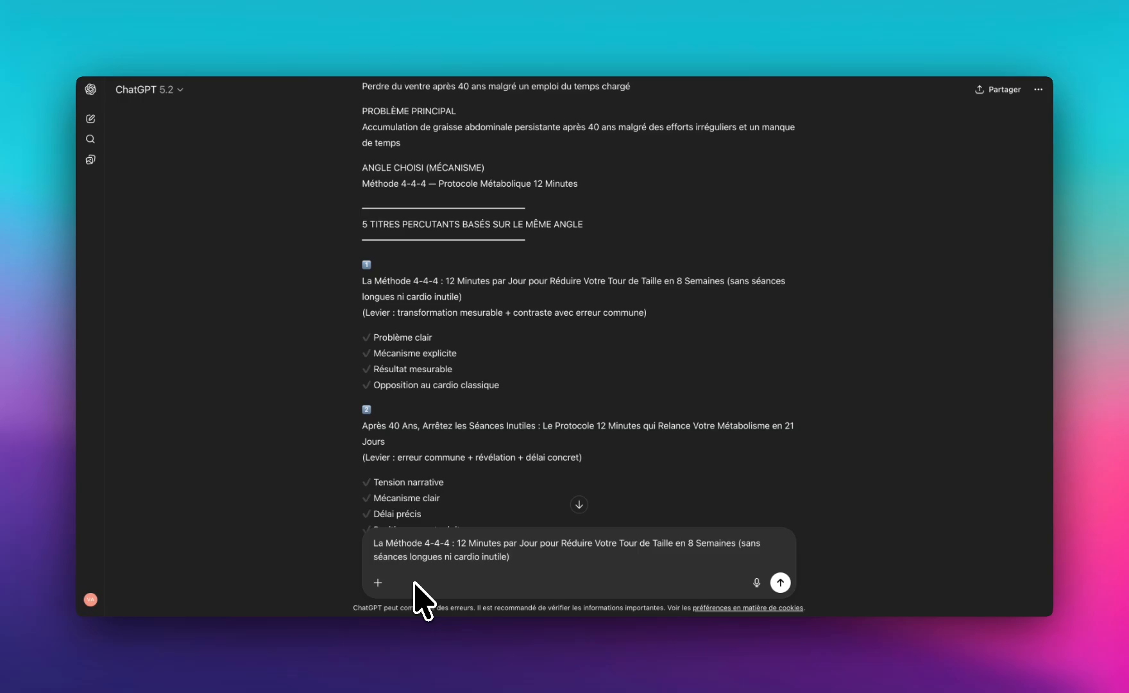
# - Add a line break after the title, then in the AutoPrompts document copy the full "GÉNÉRER LE CONTENU DE L'E-BOOK" prompt through its "RÉSULTAT ATTENDU" section
pyautogui.hotkey('shift', 'Return')
pyautogui.press('super+Tab')
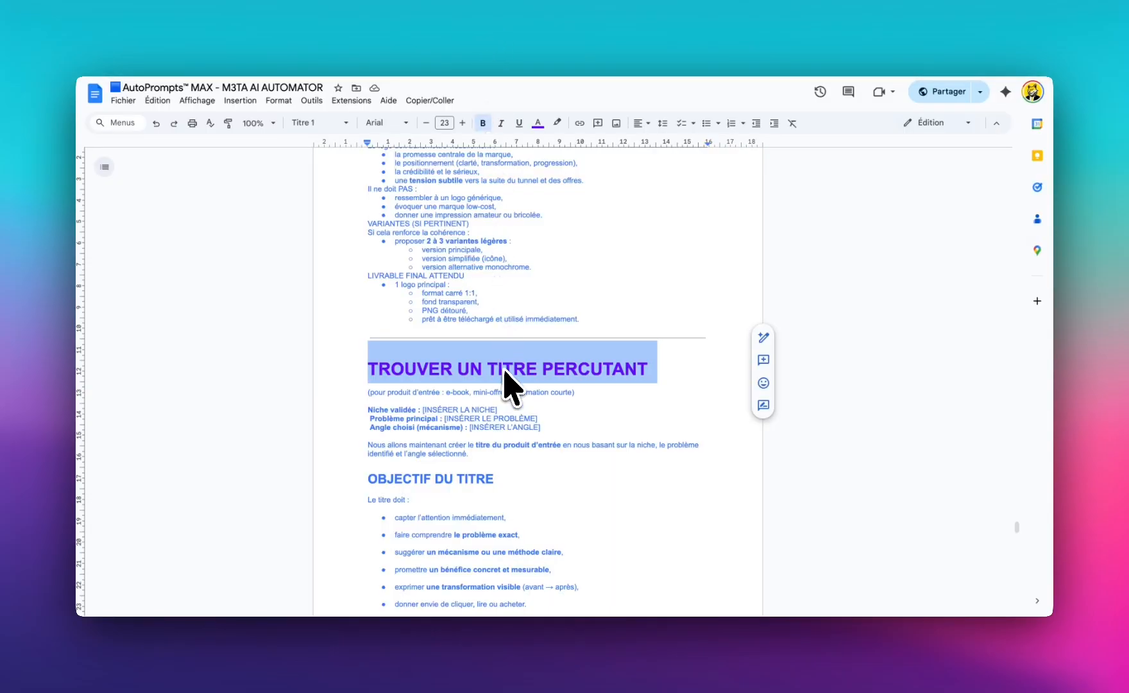
pyautogui.scroll(-20, 513, 459)
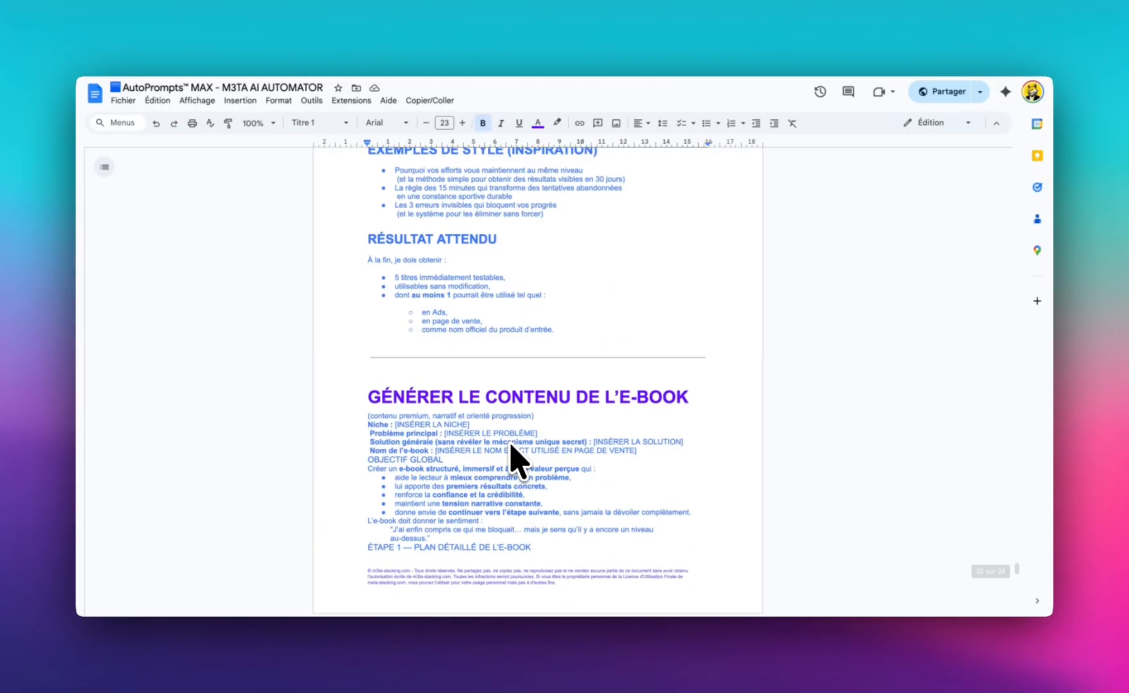
pyautogui.moveTo(371, 394); pyautogui.dragTo(543, 478)
pyautogui.scroll(-4, 544, 480)
pyautogui.scroll(-12, 545, 497)
pyautogui.scroll(-5, 552, 497)
pyautogui.keyDown('shift'); pyautogui.click(559, 429); pyautogui.keyUp('shift')
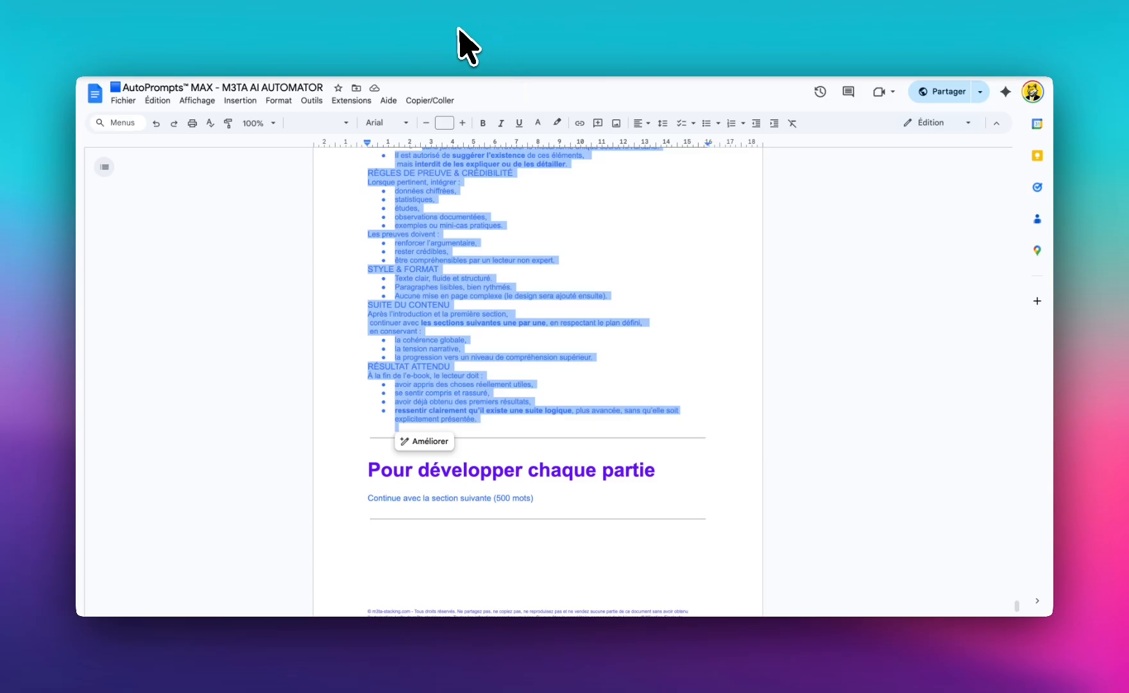
# - Paste the e-book content prompt below the title in the ChatGPT message box and send the message
pyautogui.press('super+Tab')
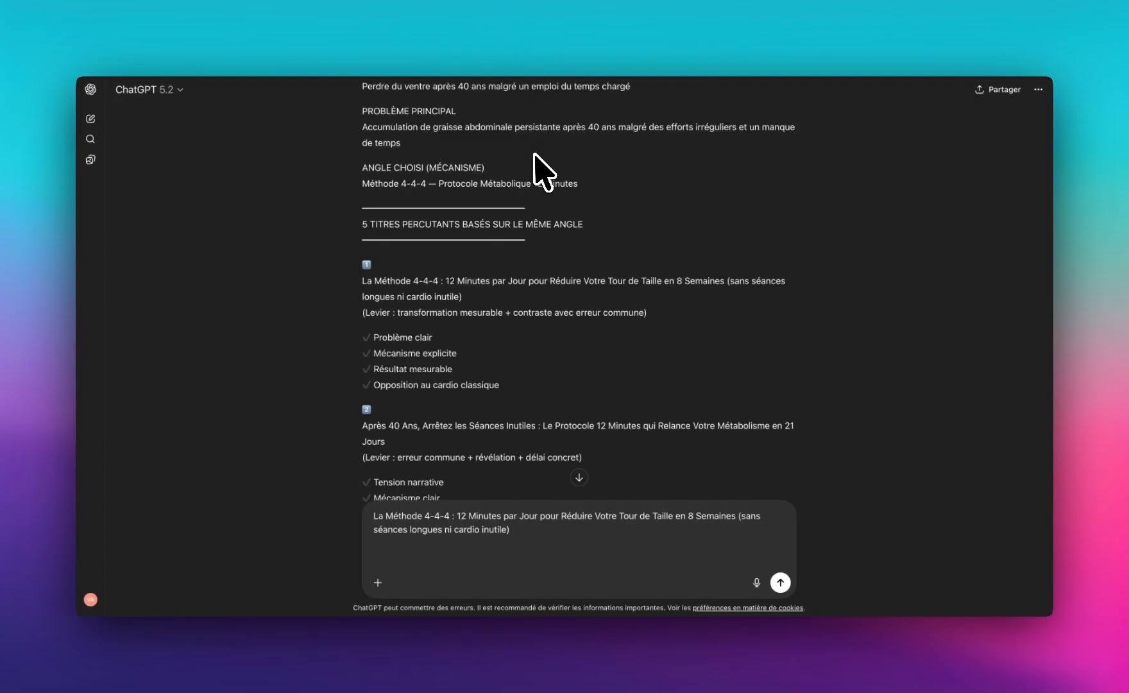
pyautogui.press('super+v')
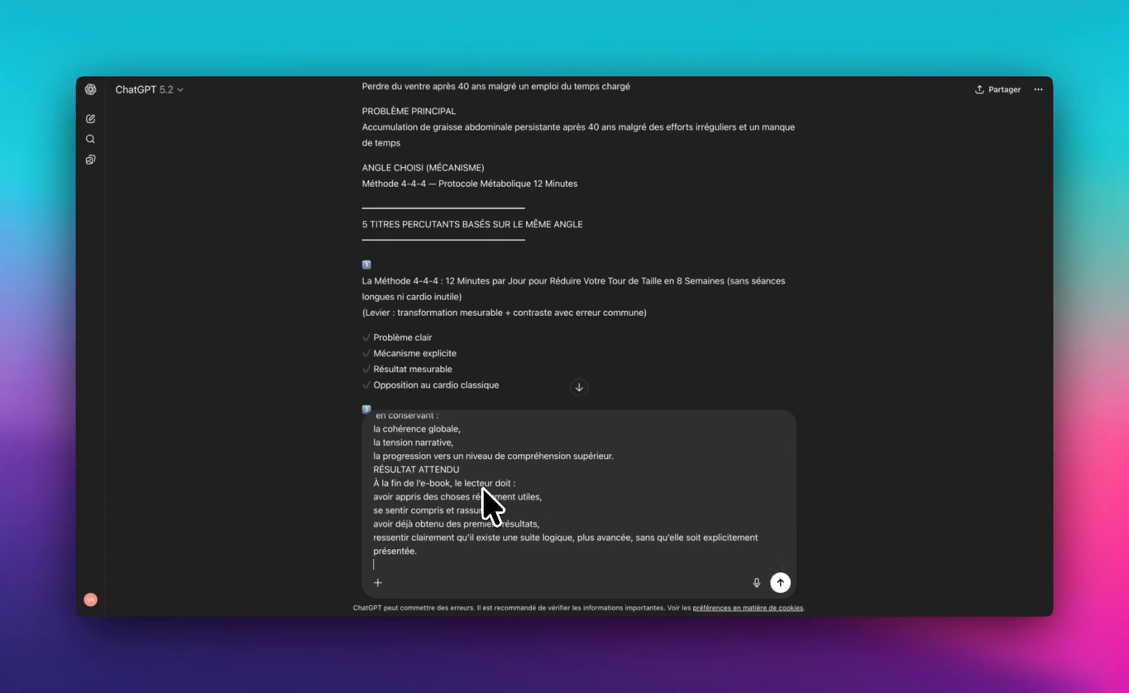
pyautogui.scroll(-1, 483, 488)
pyautogui.scroll(-7, 460, 385)
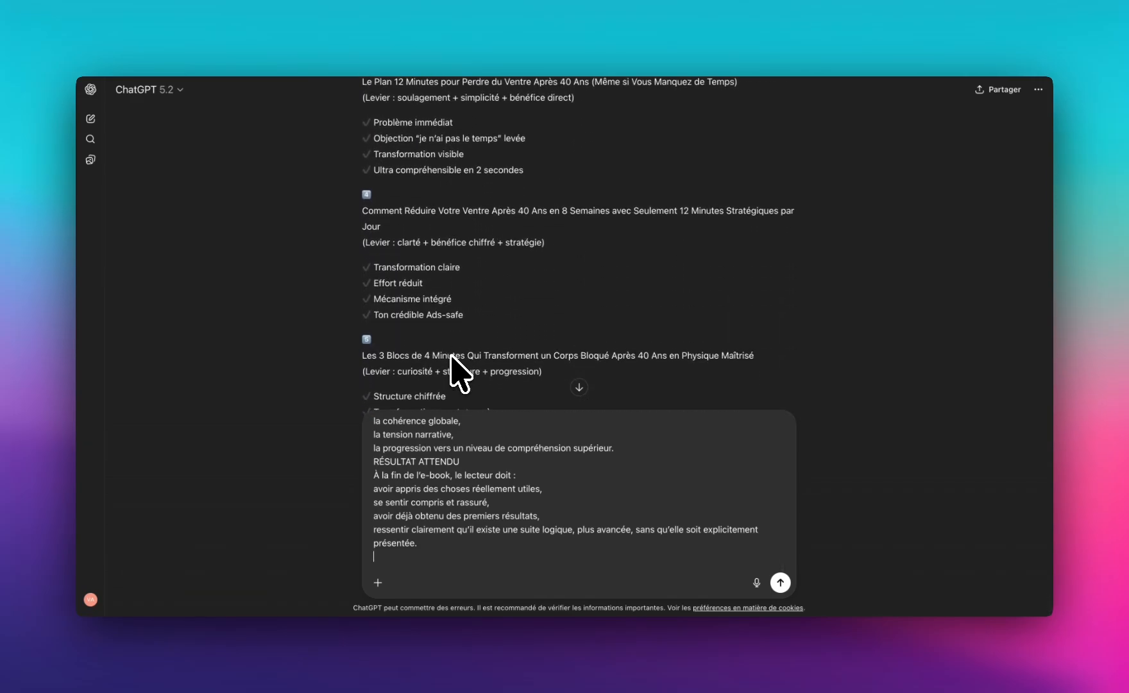
pyautogui.scroll(-10, 451, 356)
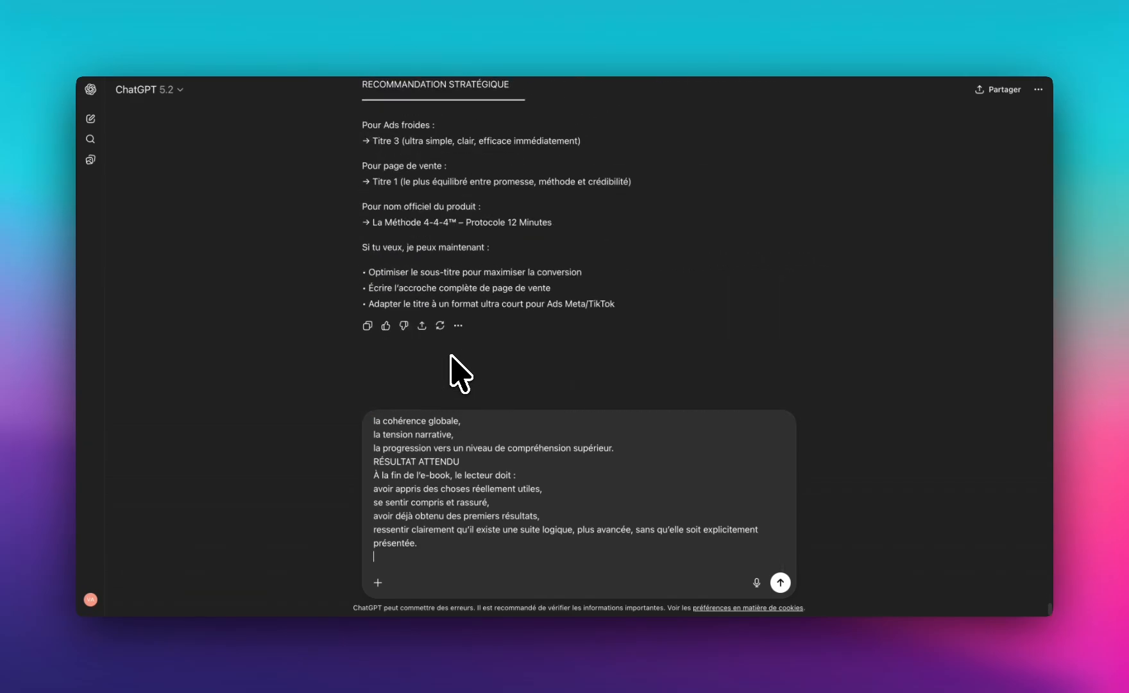
pyautogui.click(781, 584)
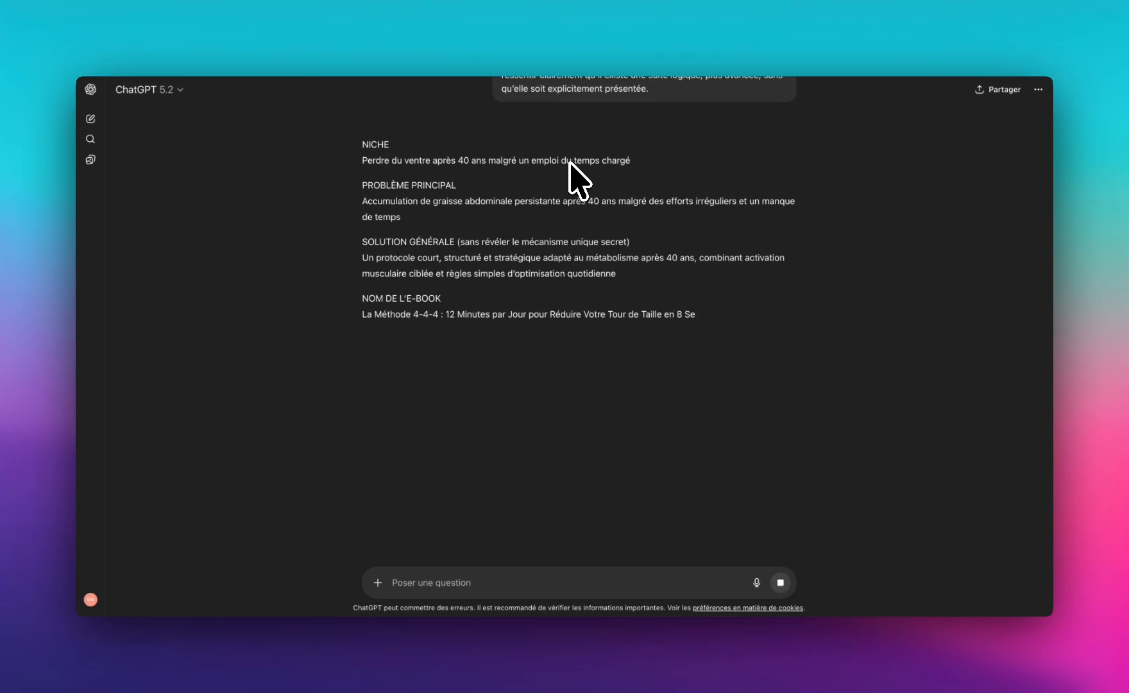
# - Highlight the title under "NOM DE L'E-BOOK" in the ChatGPT response and check the detailed plan
pyautogui.tripleClick(382, 319)
pyautogui.doubleClick(406, 319)
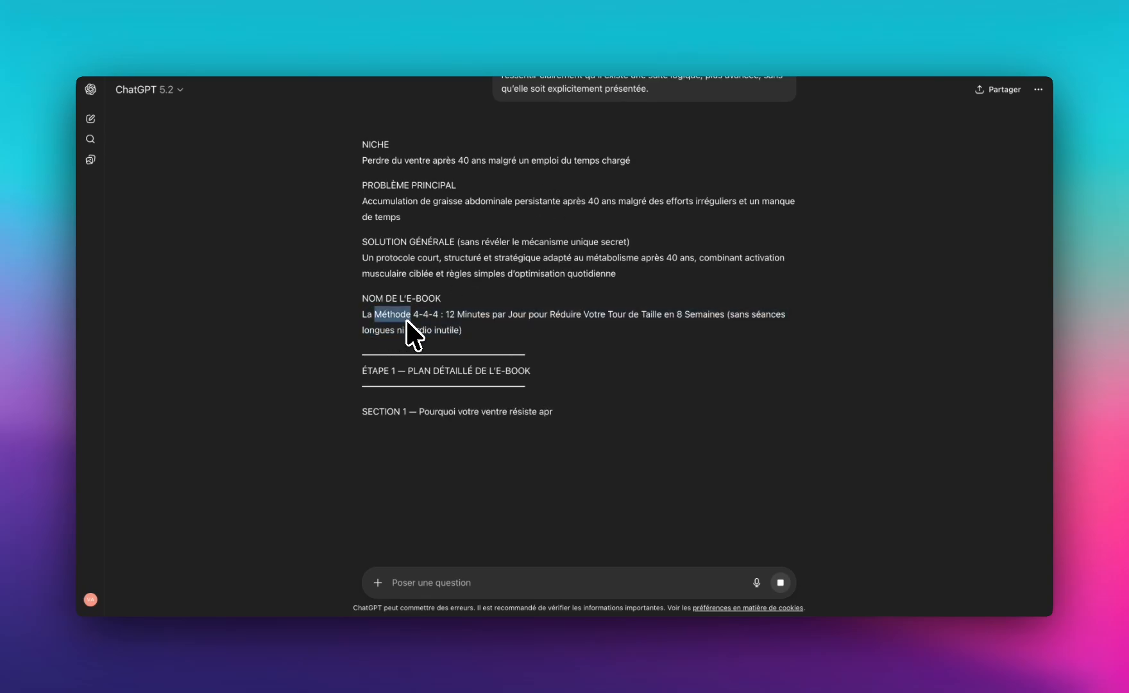
pyautogui.tripleClick(407, 319)
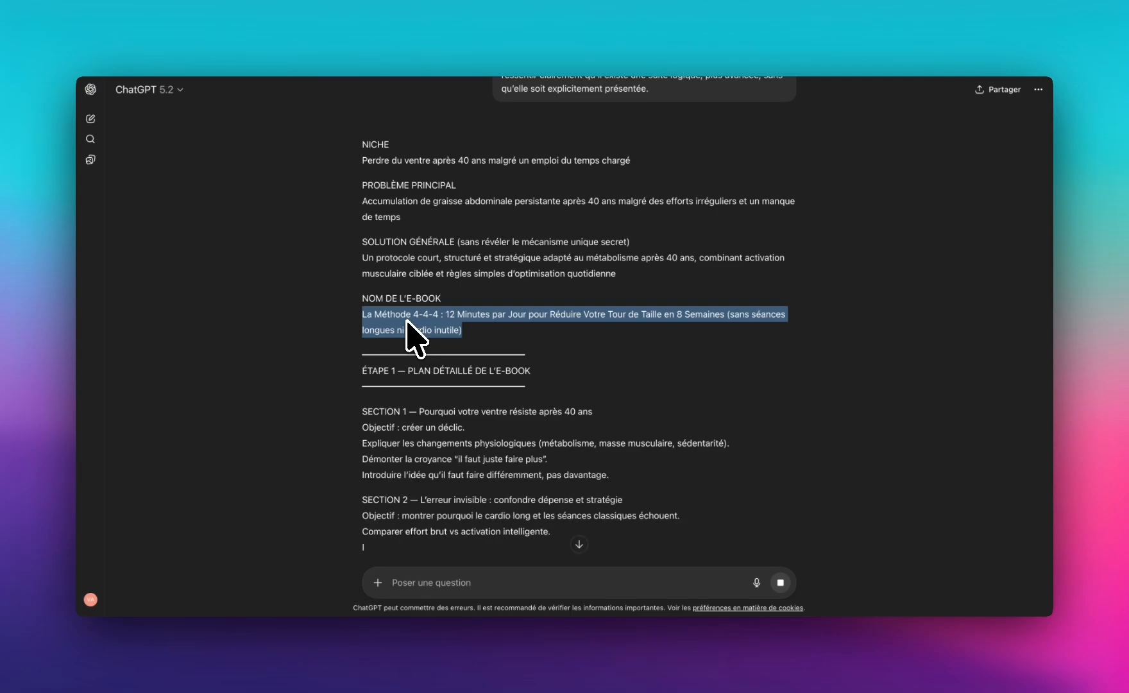
pyautogui.click(411, 337)
pyautogui.tripleClick(413, 331)
pyautogui.scroll(-3, 413, 331)
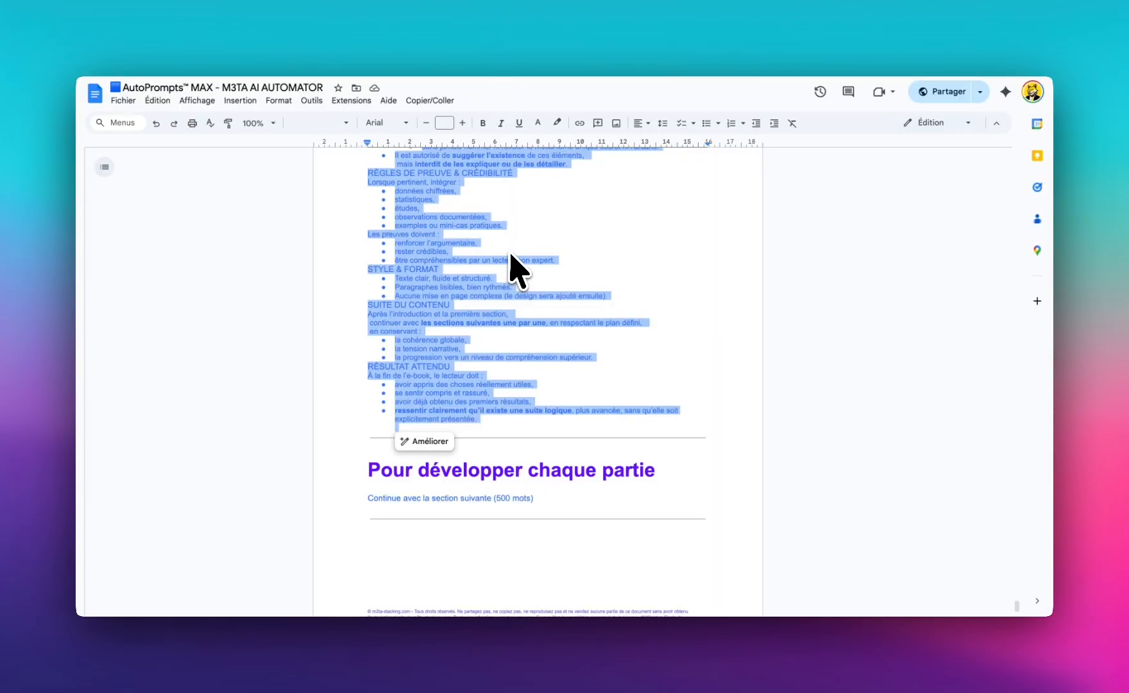
# - In the AutoPrompts document, copy the line "Continue avec la section suivante (500 mots)" under "Pour développer chaque partie"
pyautogui.scroll(-2, 516, 334)
pyautogui.click(525, 393)
pyautogui.tripleClick(466, 394)
pyautogui.click(436, 405)
pyautogui.click(447, 419)
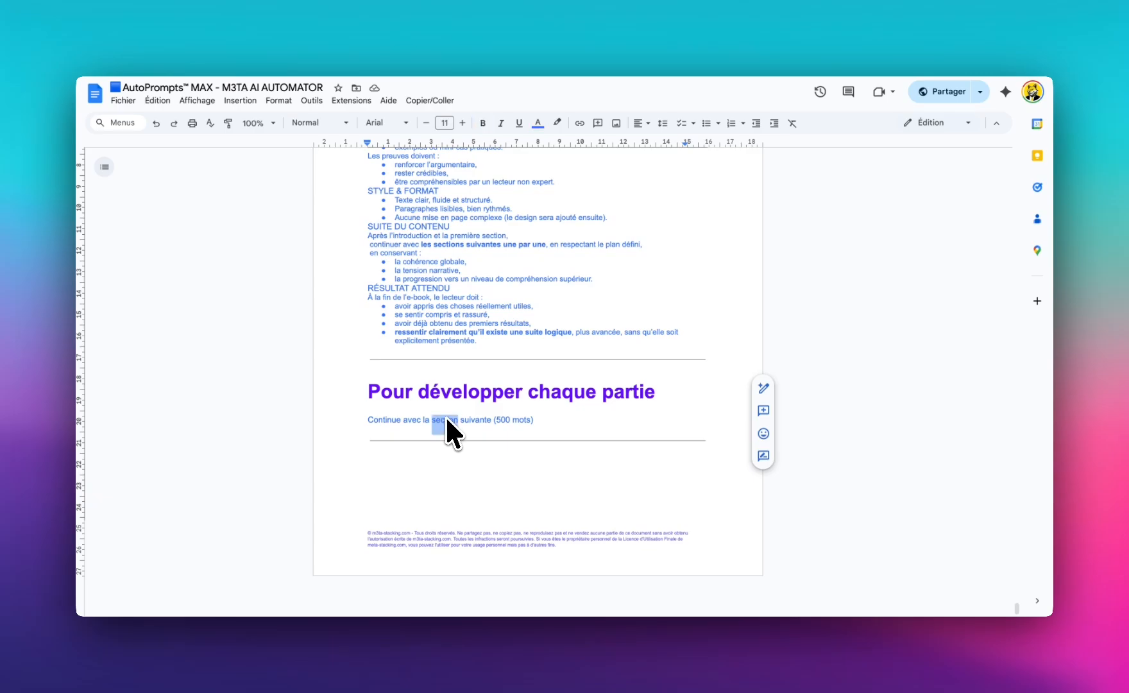
pyautogui.tripleClick(421, 422)
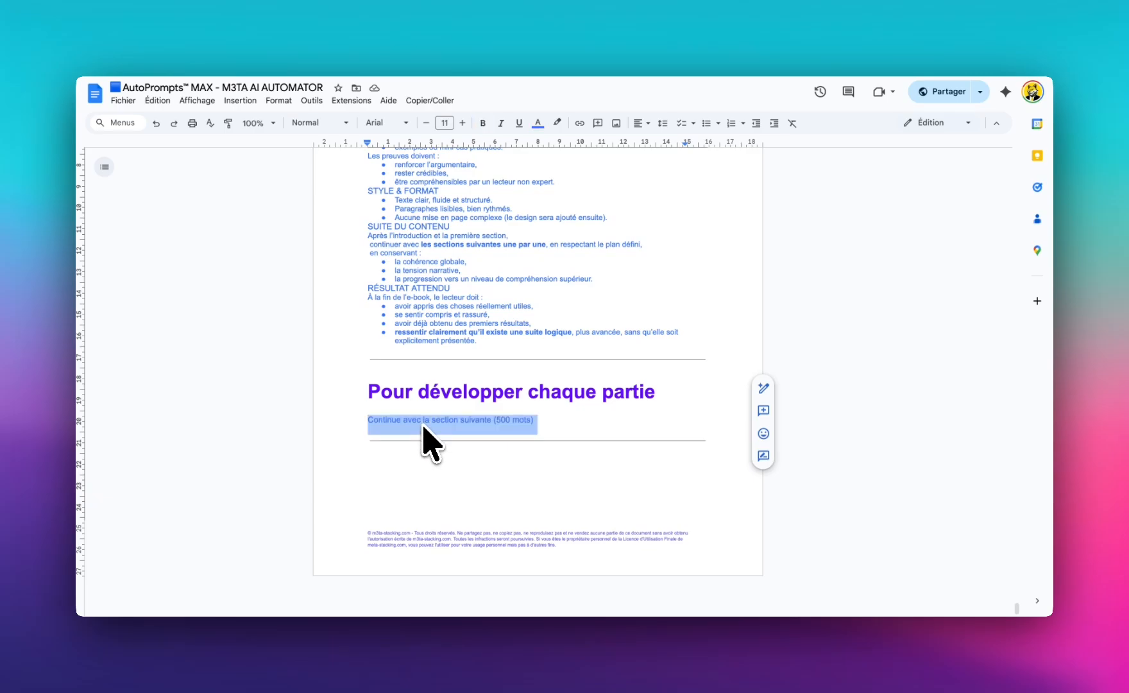
# - Return to ChatGPT and paste "Continue avec la section suivante (500 mots)" into the message box
pyautogui.click(538, 23)
pyautogui.scroll(-5, 507, 352)
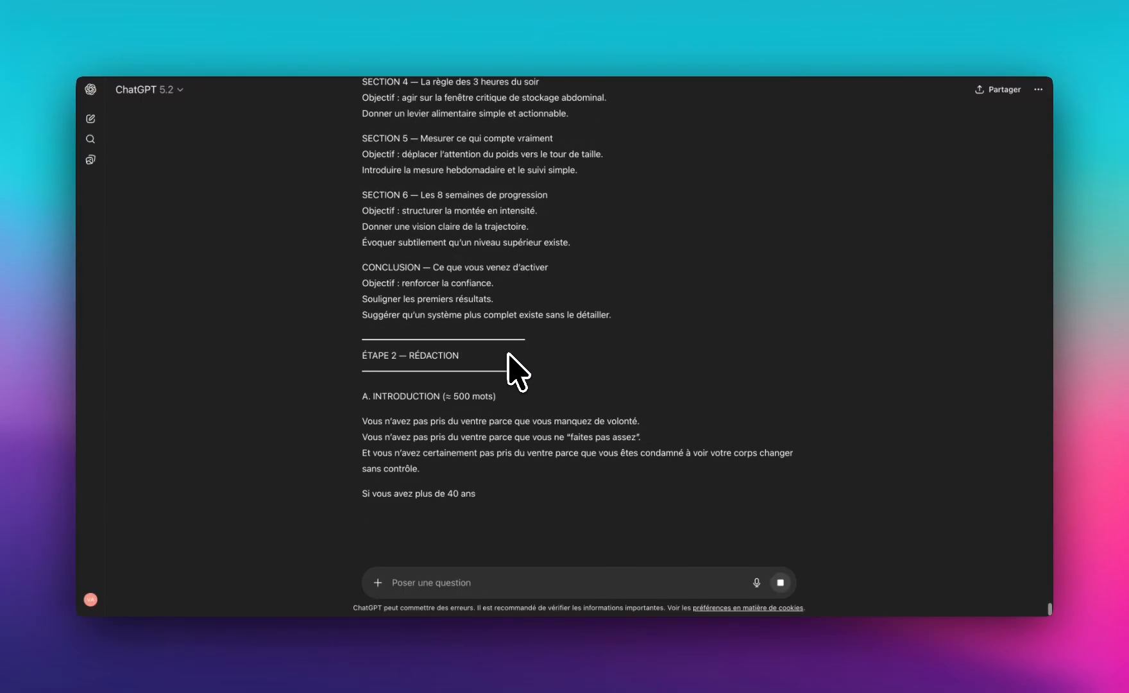
pyautogui.click(443, 585)
pyautogui.hotkey('ctrl', 'v')
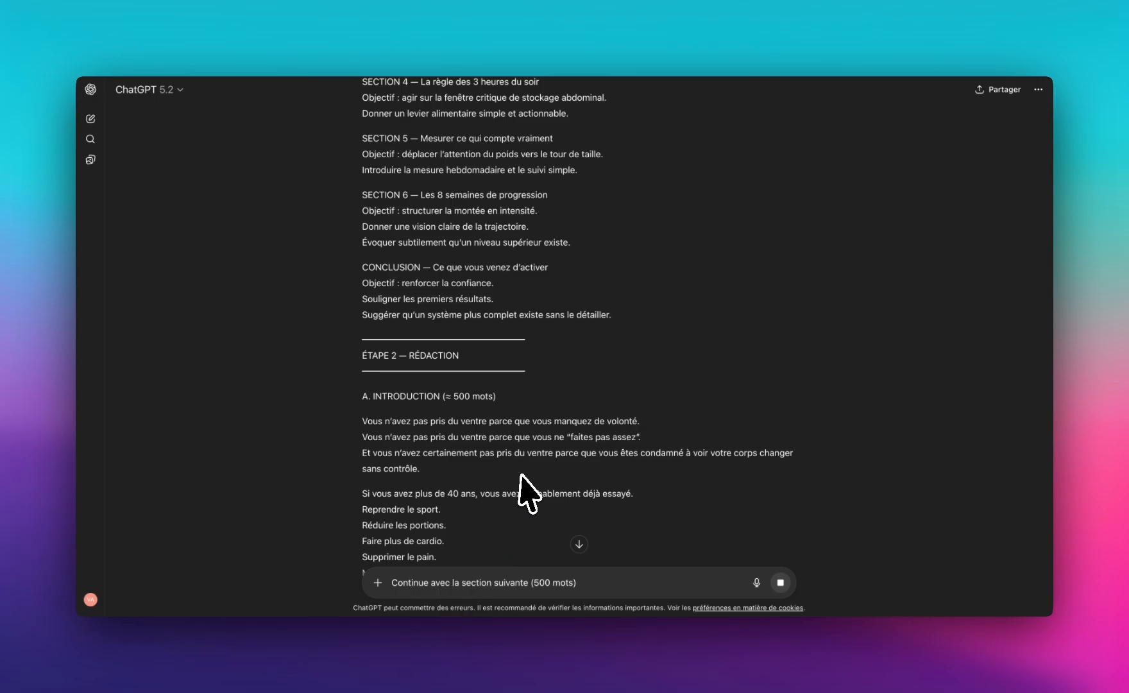
# - Read through the e-book plan and the introduction in the ChatGPT response while it is being generated
pyautogui.scroll(-3, 600, 422)
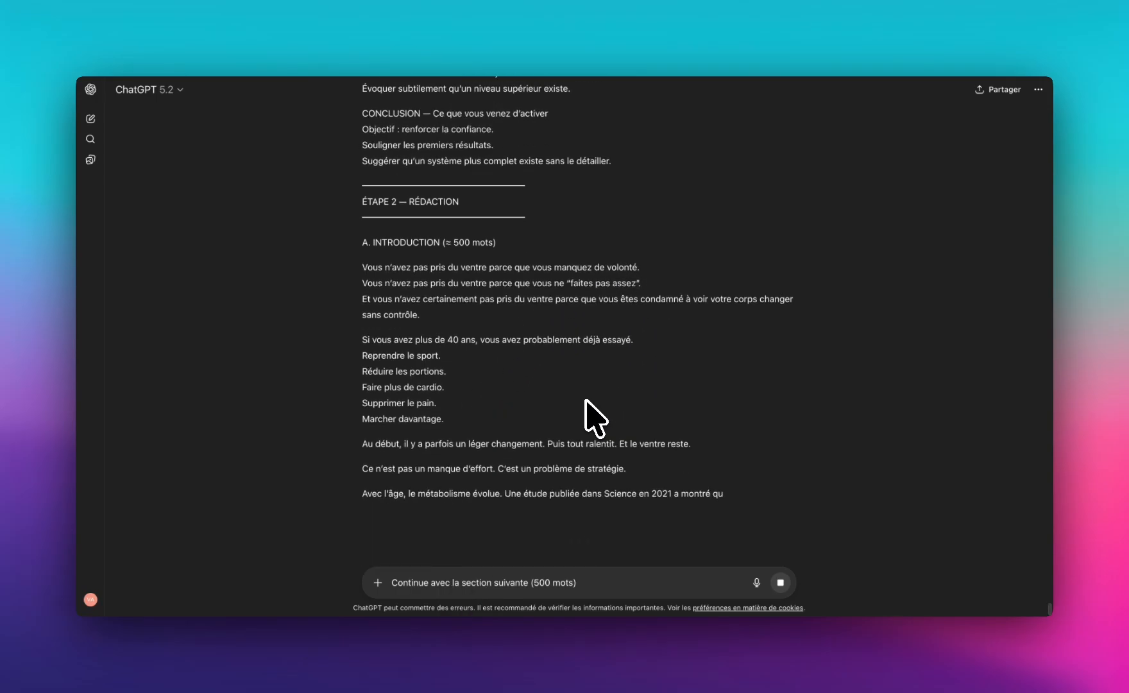
pyautogui.scroll(6, 469, 331)
pyautogui.scroll(10, 468, 330)
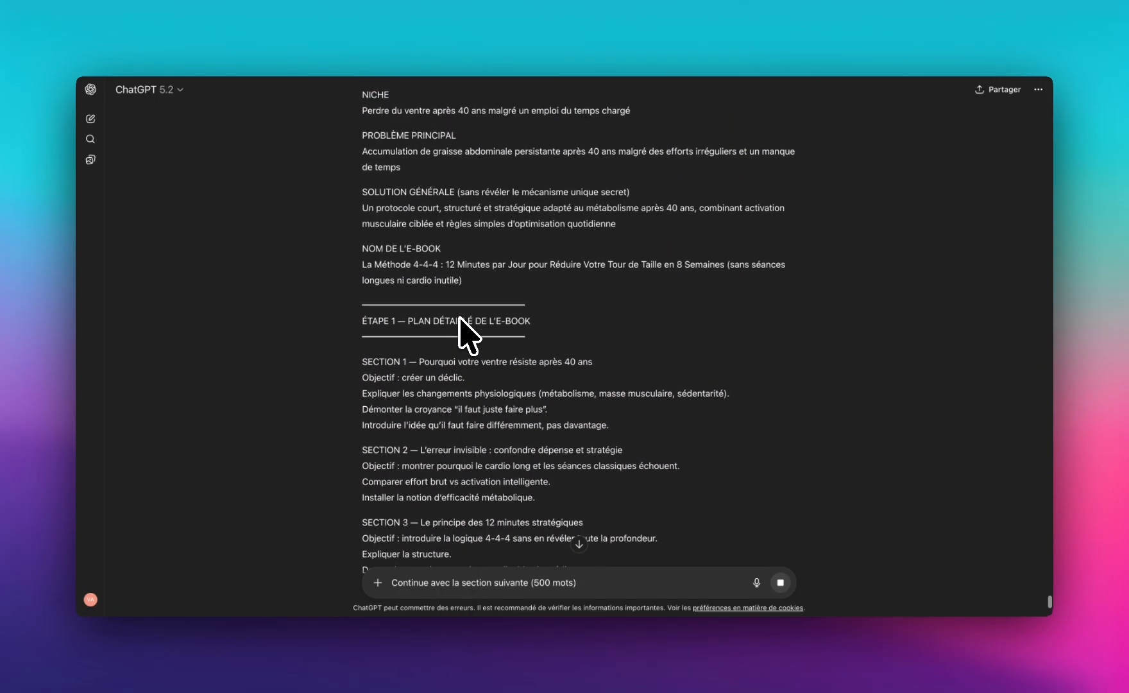
pyautogui.scroll(-10, 468, 331)
pyautogui.scroll(-6, 461, 319)
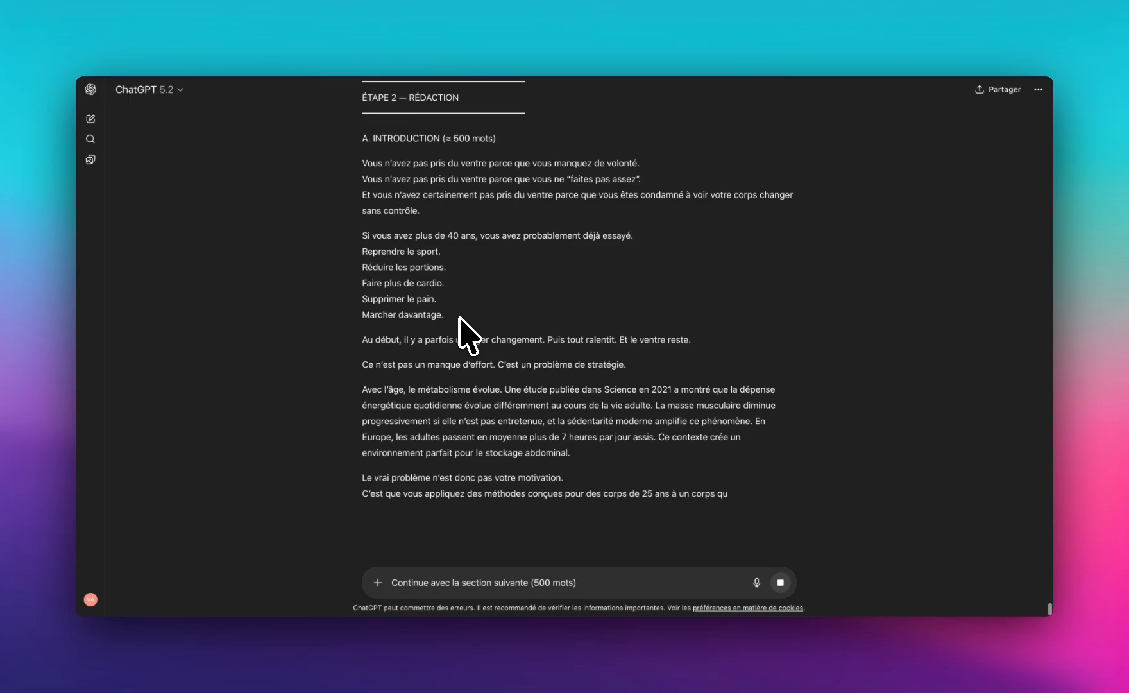
pyautogui.scroll(-2, 463, 334)
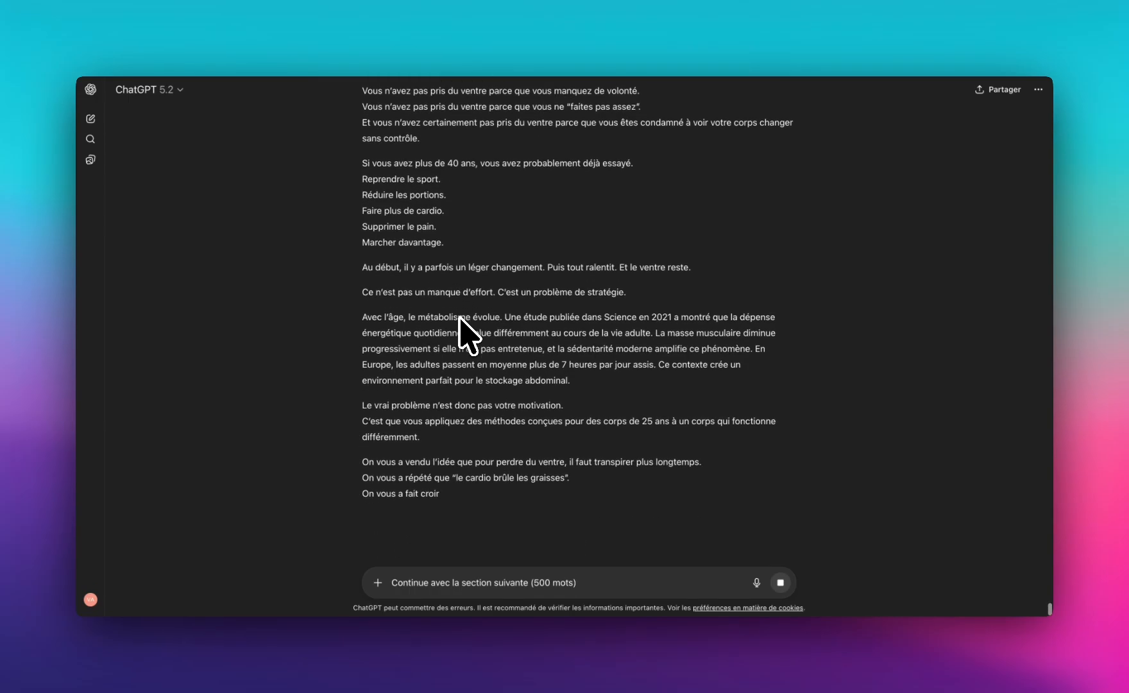
pyautogui.scroll(-2, 460, 319)
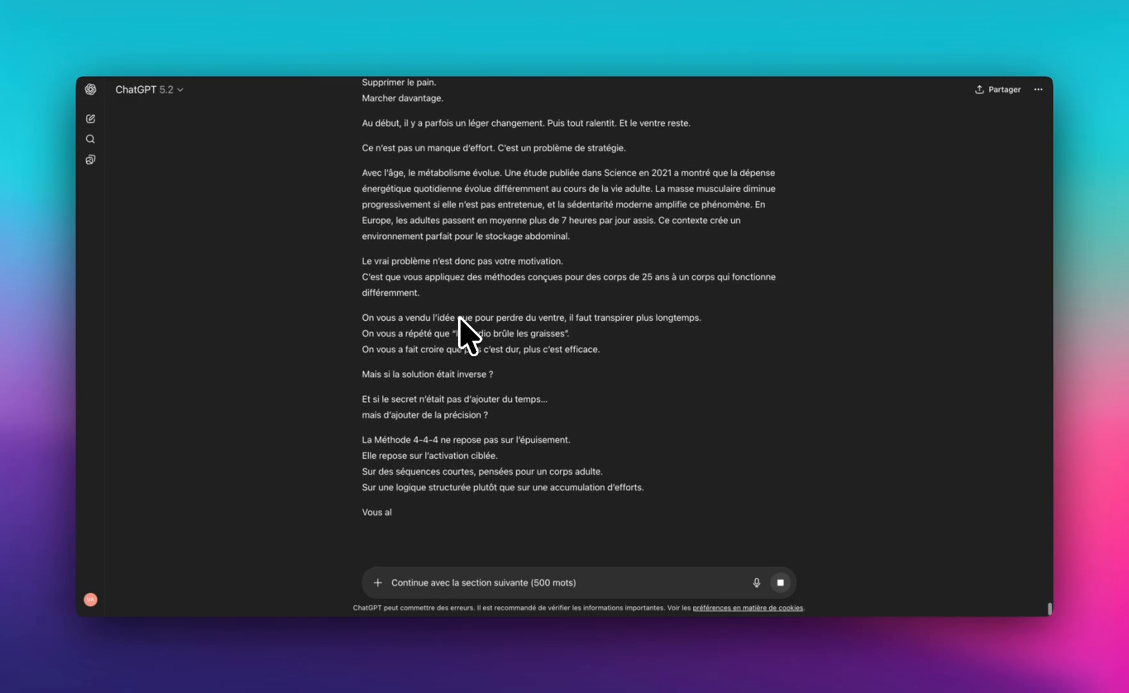
pyautogui.scroll(10, 459, 319)
pyautogui.scroll(7, 460, 319)
pyautogui.scroll(-15, 461, 319)
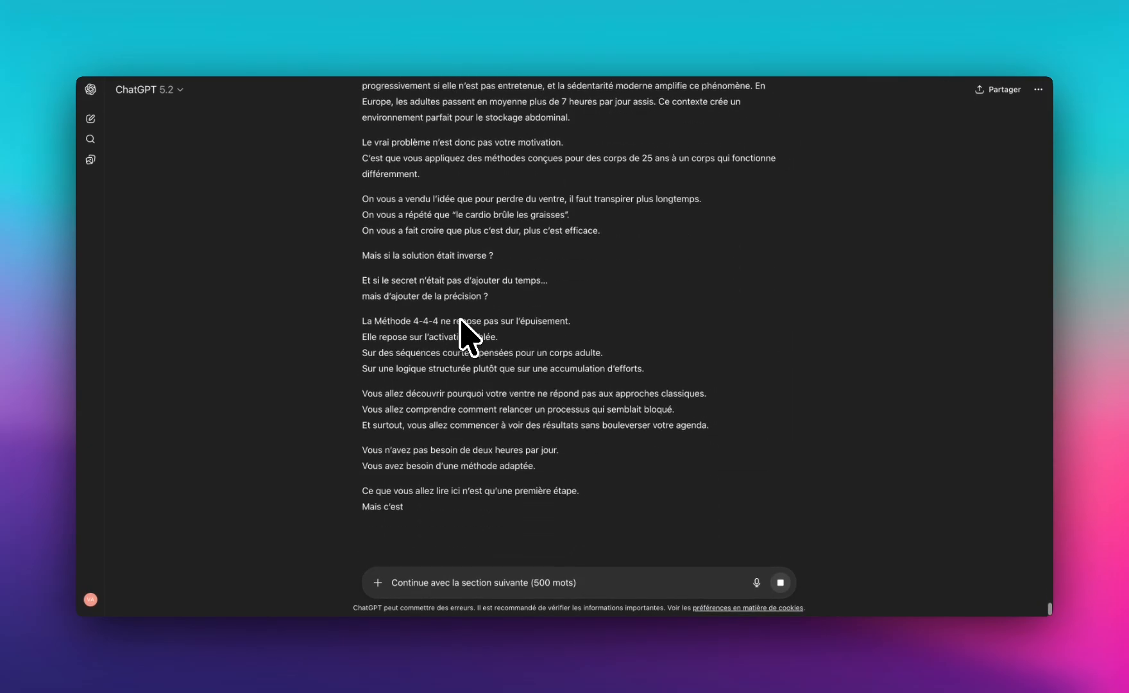
pyautogui.scroll(3, 461, 320)
pyautogui.scroll(-5, 462, 320)
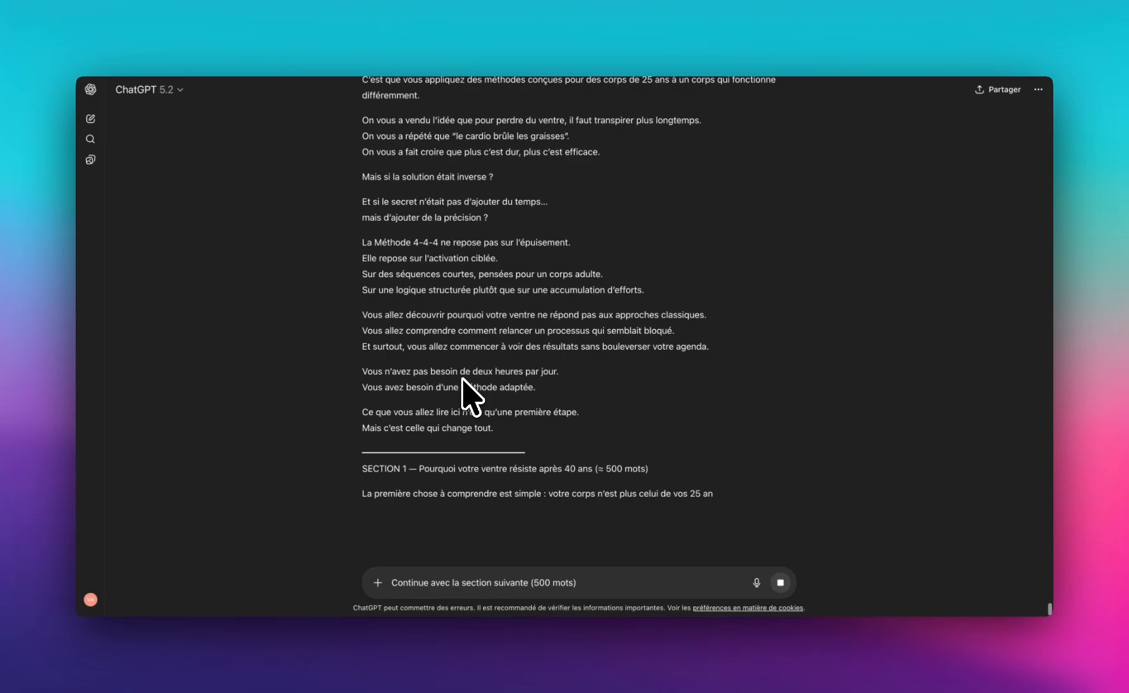
# - Highlight the introduction heading, the start of the Section 1 heading and the follow-up prompt waiting in the message box
pyautogui.scroll(10, 462, 380)
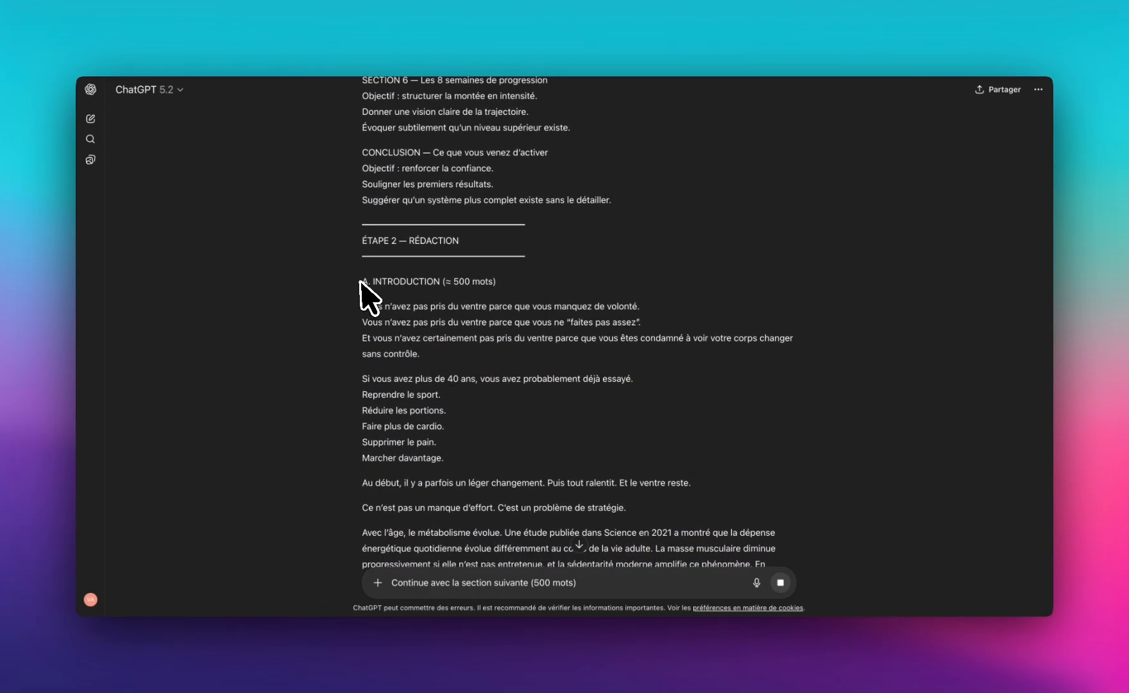
pyautogui.moveTo(360, 282); pyautogui.dragTo(516, 290)
pyautogui.scroll(-10, 517, 383)
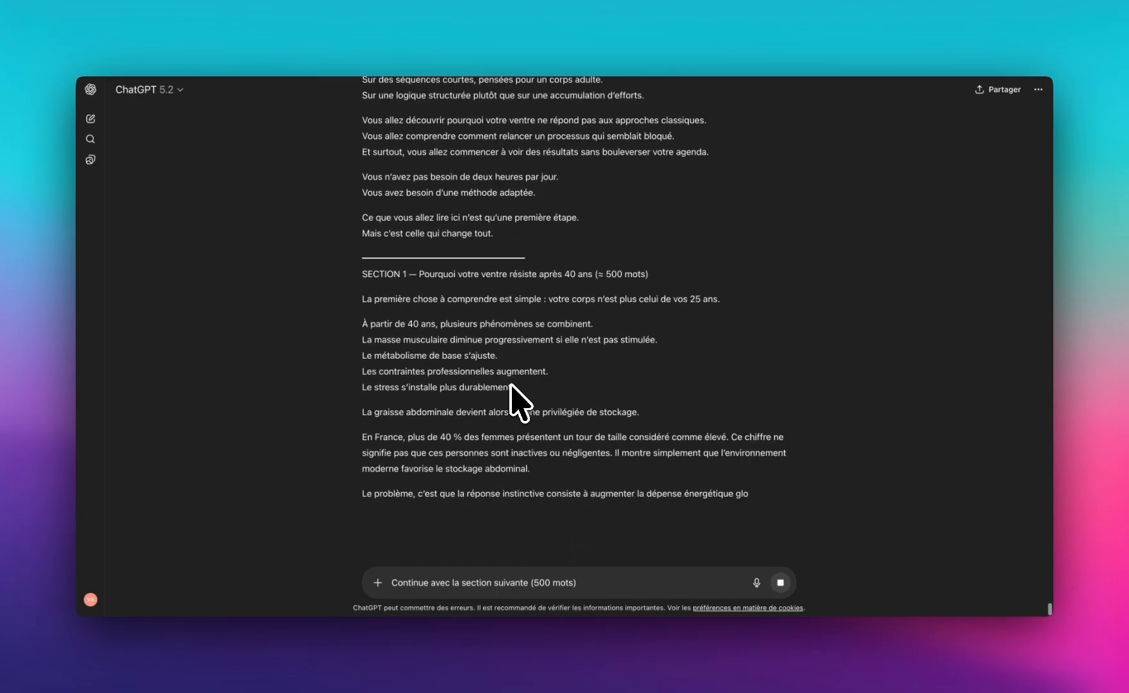
pyautogui.moveTo(362, 274); pyautogui.dragTo(455, 274)
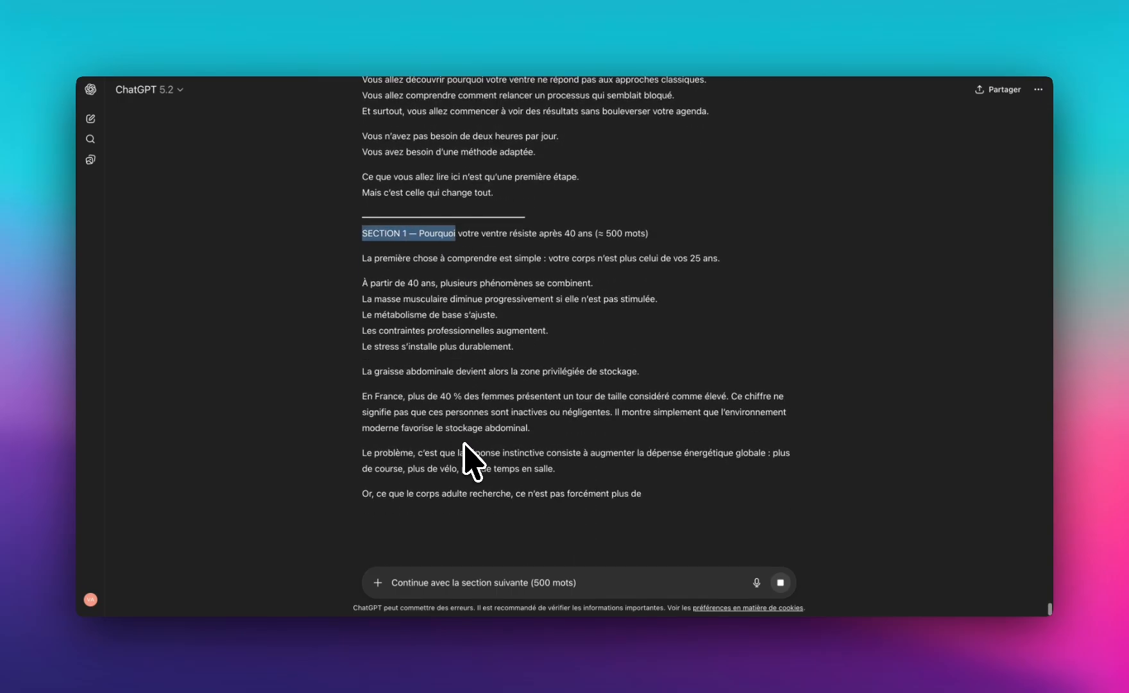
pyautogui.doubleClick(499, 582)
pyautogui.tripleClick(472, 581)
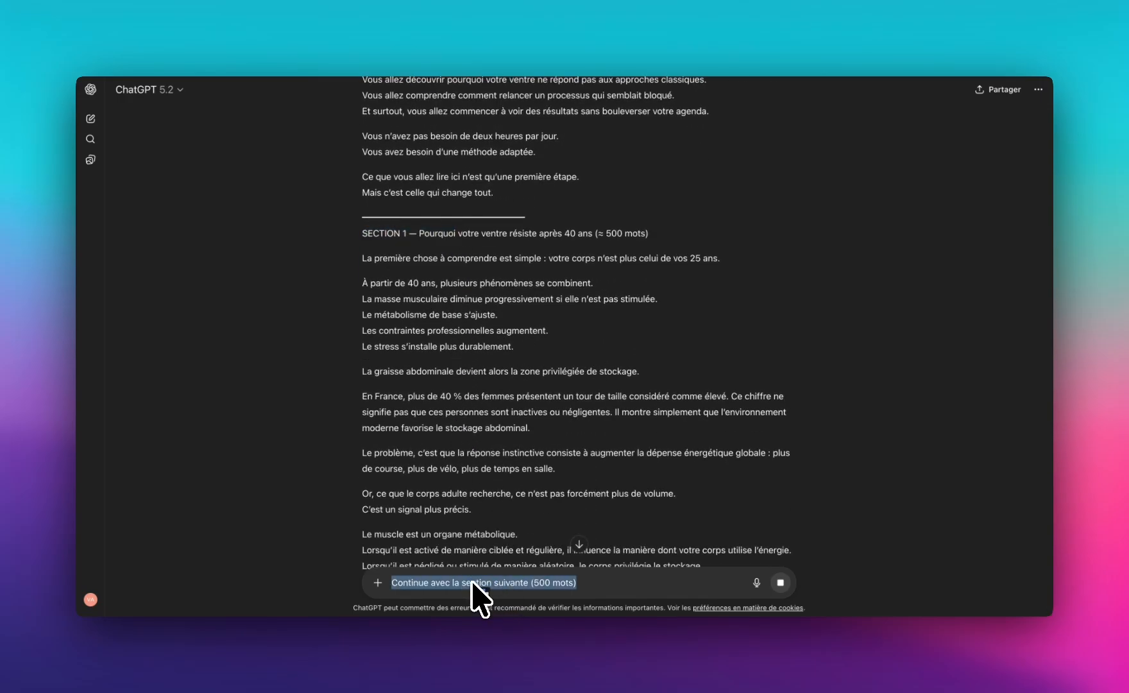
pyautogui.scroll(-5, 466, 534)
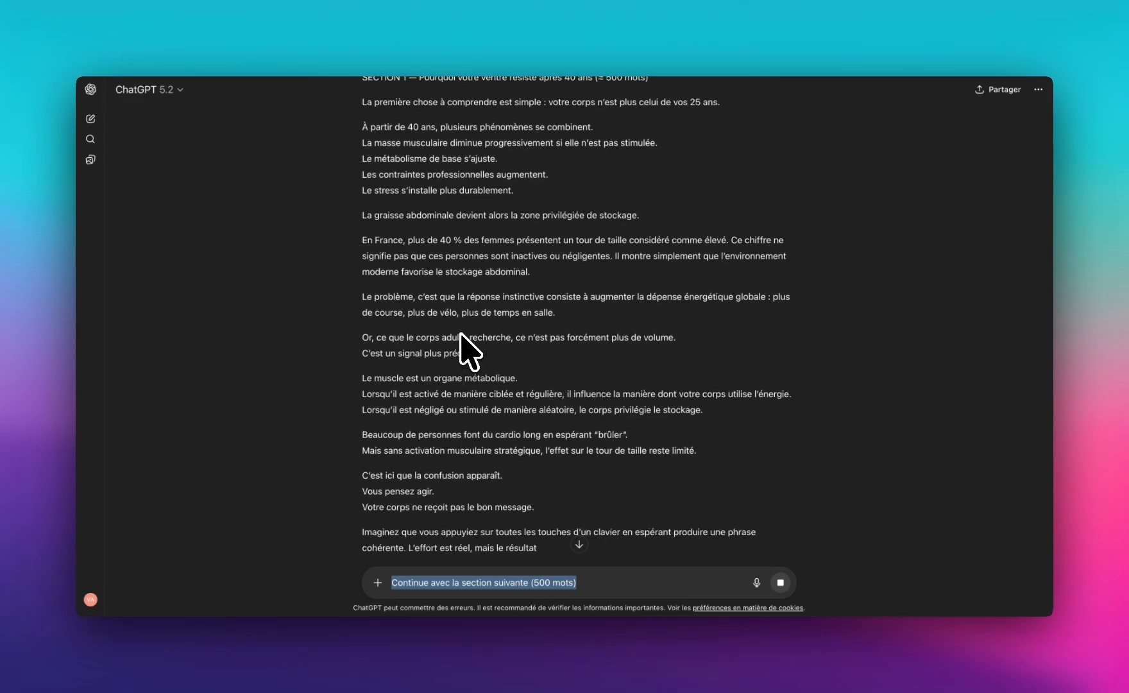
# - Glance at Claude, then review the e-book content and title prompts in the AutoPrompts document
pyautogui.click(380, 19)
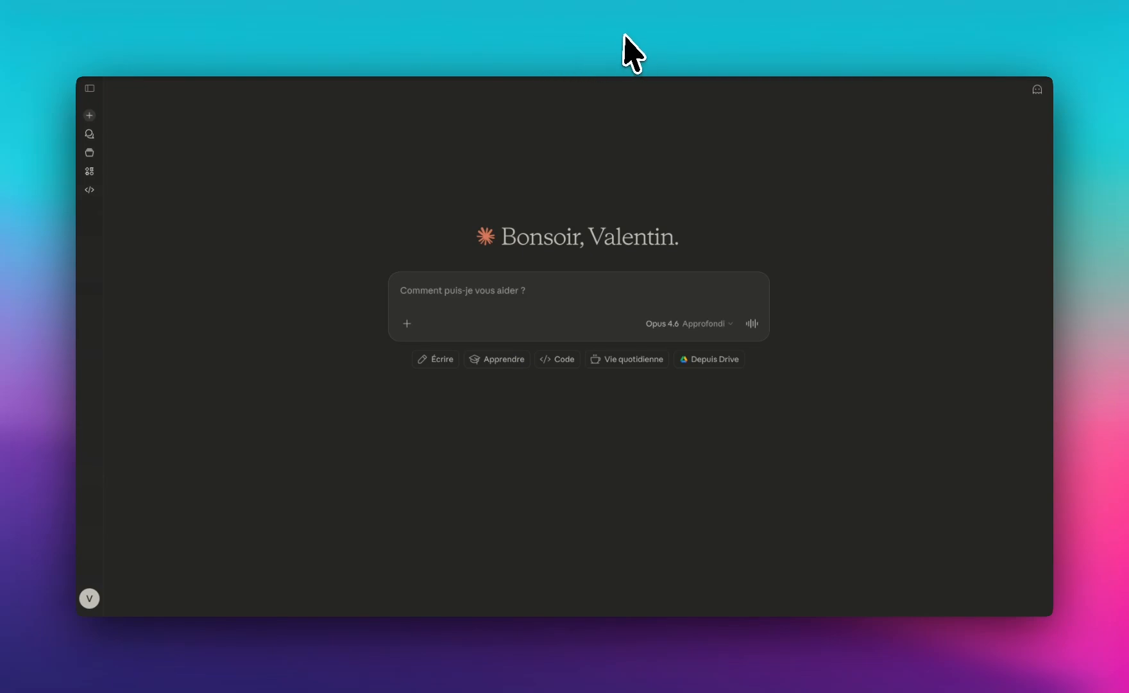
pyautogui.click(505, 22)
pyautogui.scroll(10, 550, 220)
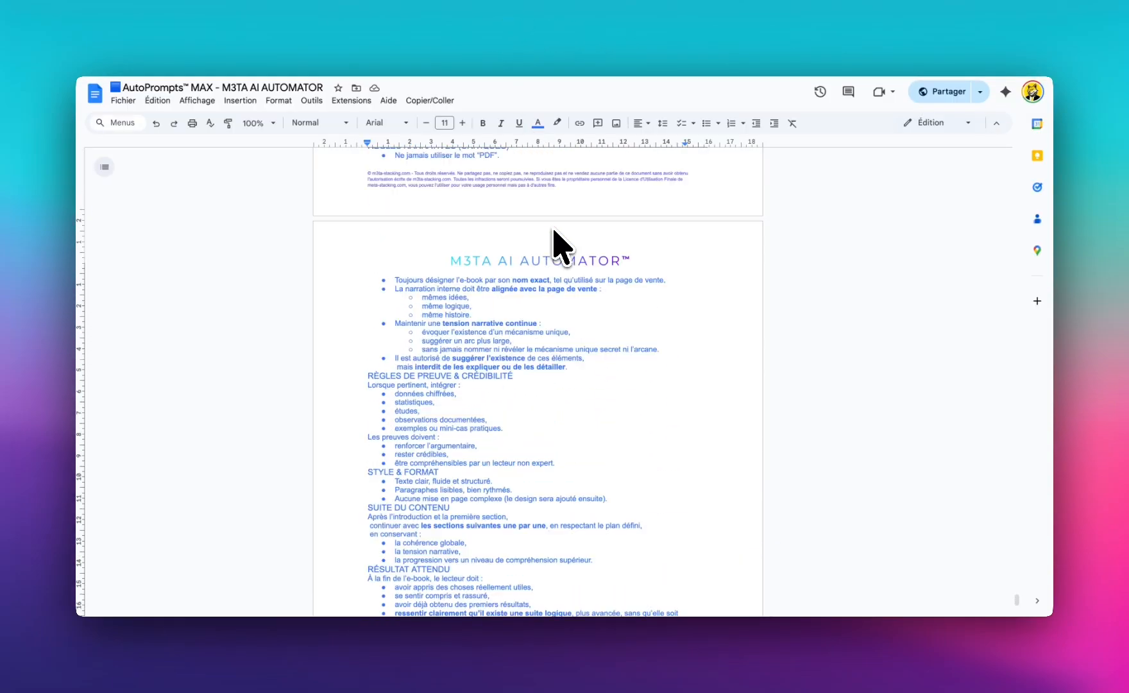
pyautogui.scroll(10, 551, 221)
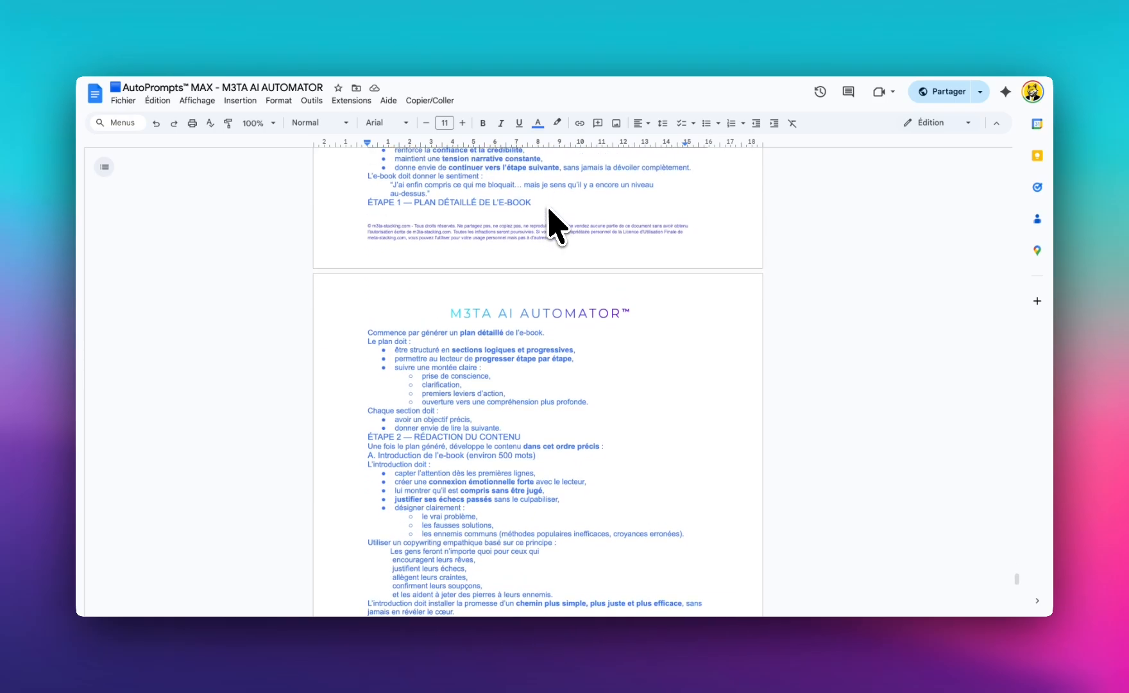
pyautogui.scroll(10, 552, 224)
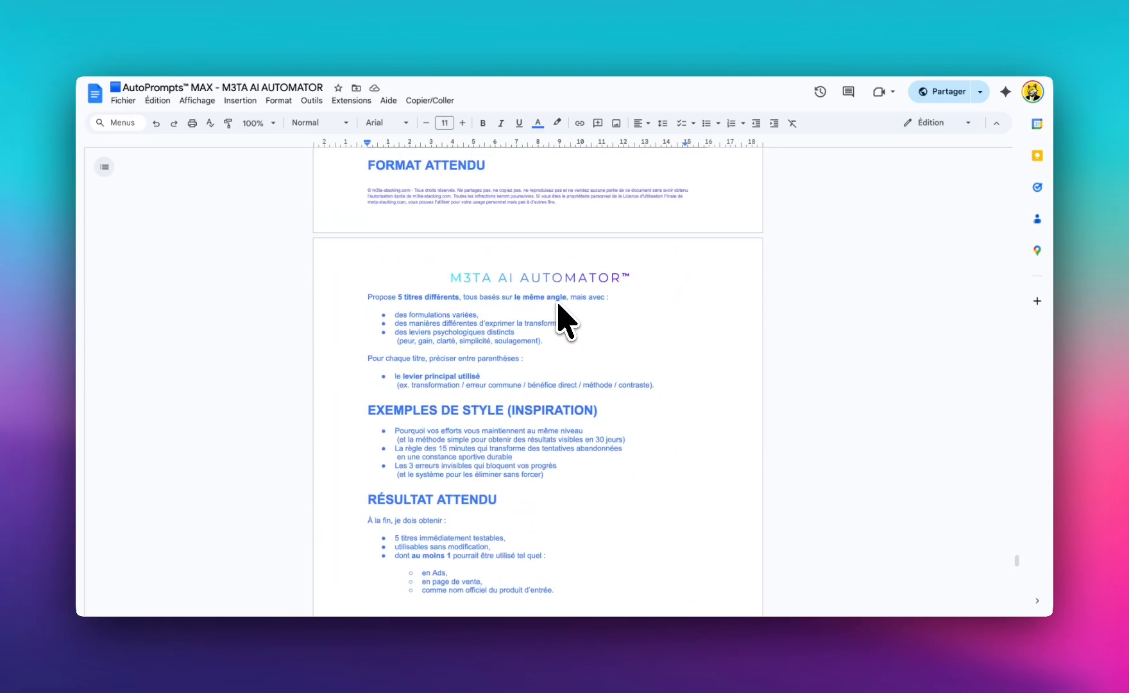
pyautogui.scroll(10, 565, 329)
pyautogui.moveTo(1024, 537); pyautogui.dragTo(994, 540)
pyautogui.scroll(-5, 667, 466)
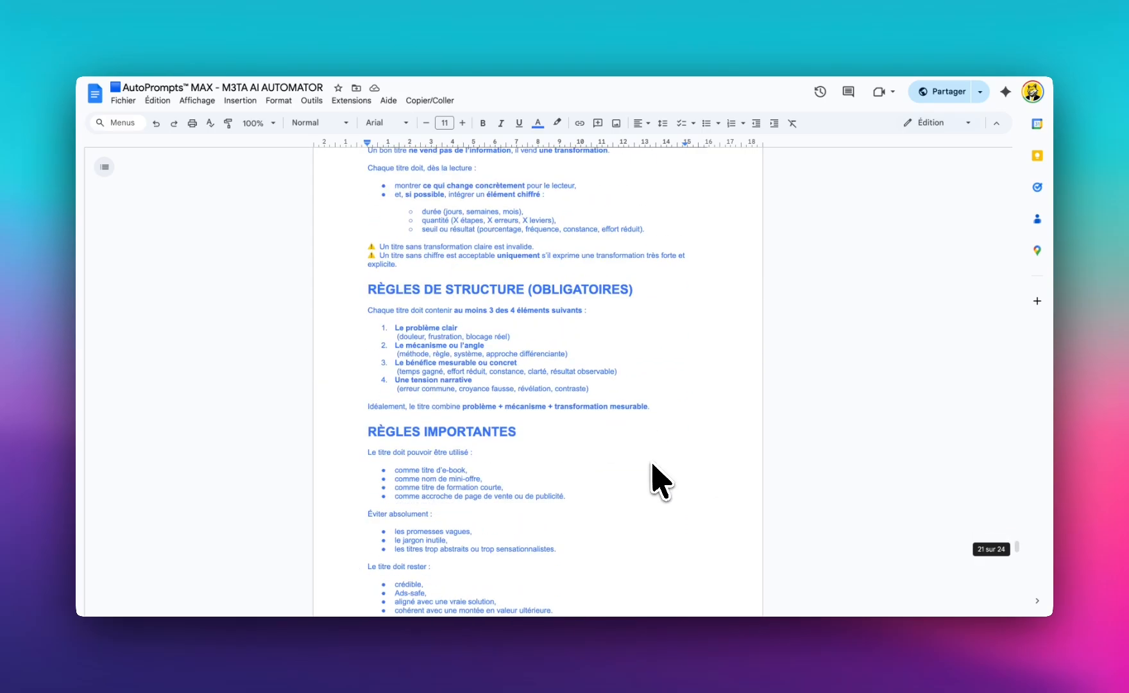
pyautogui.scroll(-6, 653, 465)
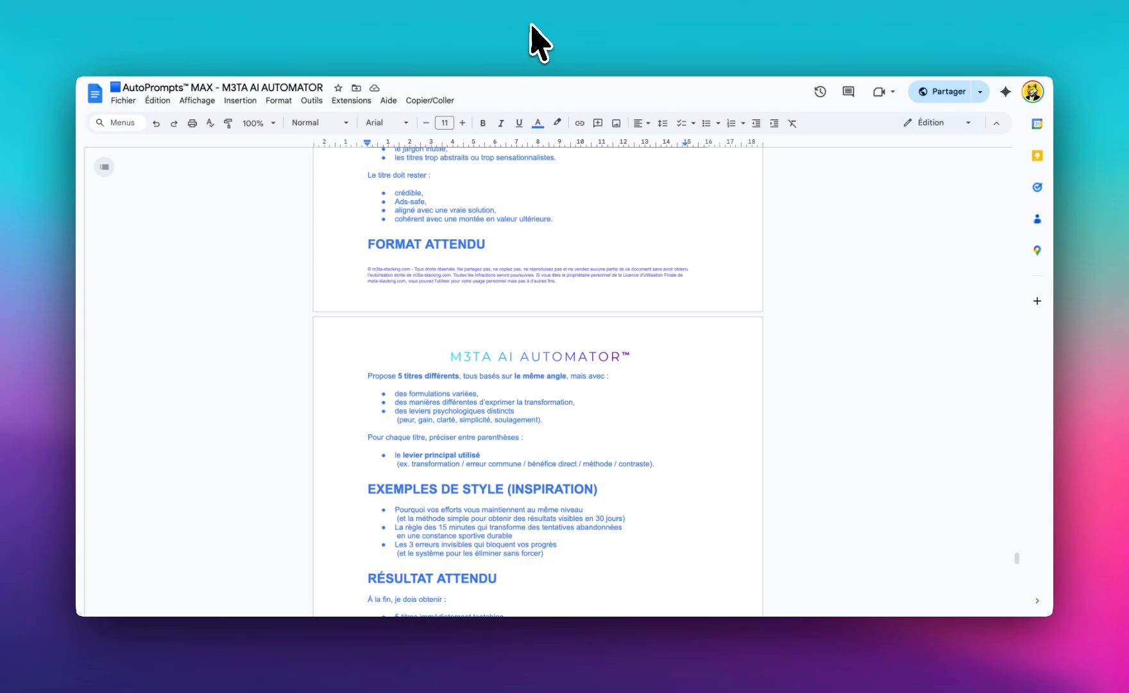
# - Switch back to ChatGPT and send "Continue avec la section suivante (500 mots)" to get the next e-book section
pyautogui.press('super+Tab')
pyautogui.scroll(-5, 530, 252)
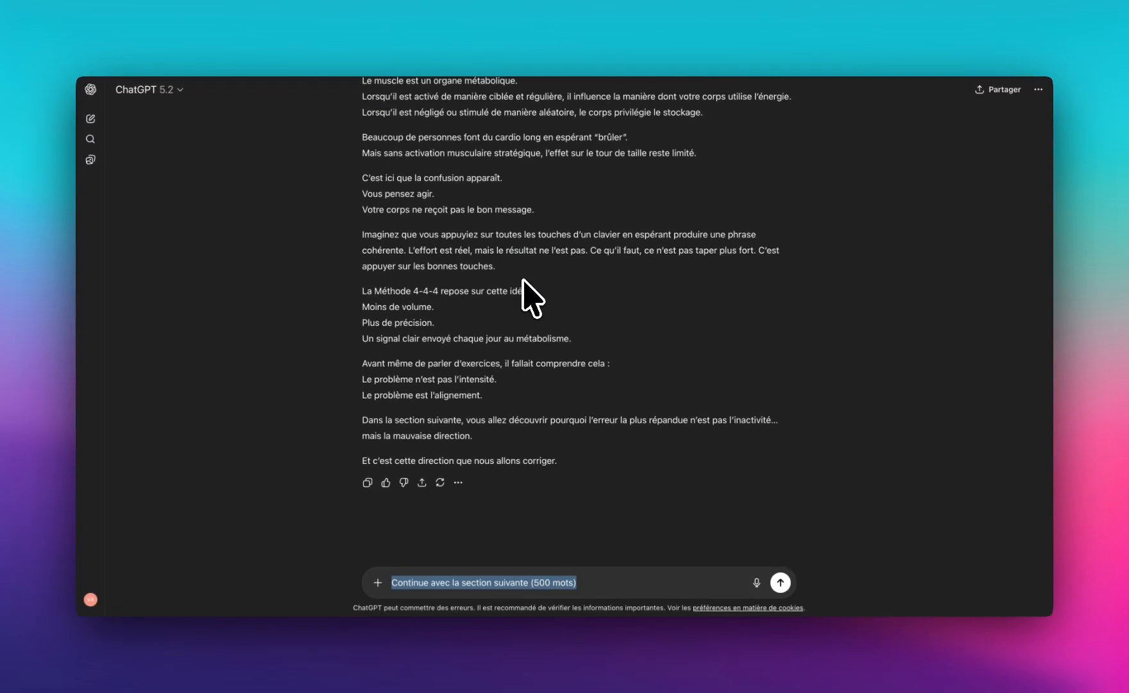
pyautogui.click(780, 582)
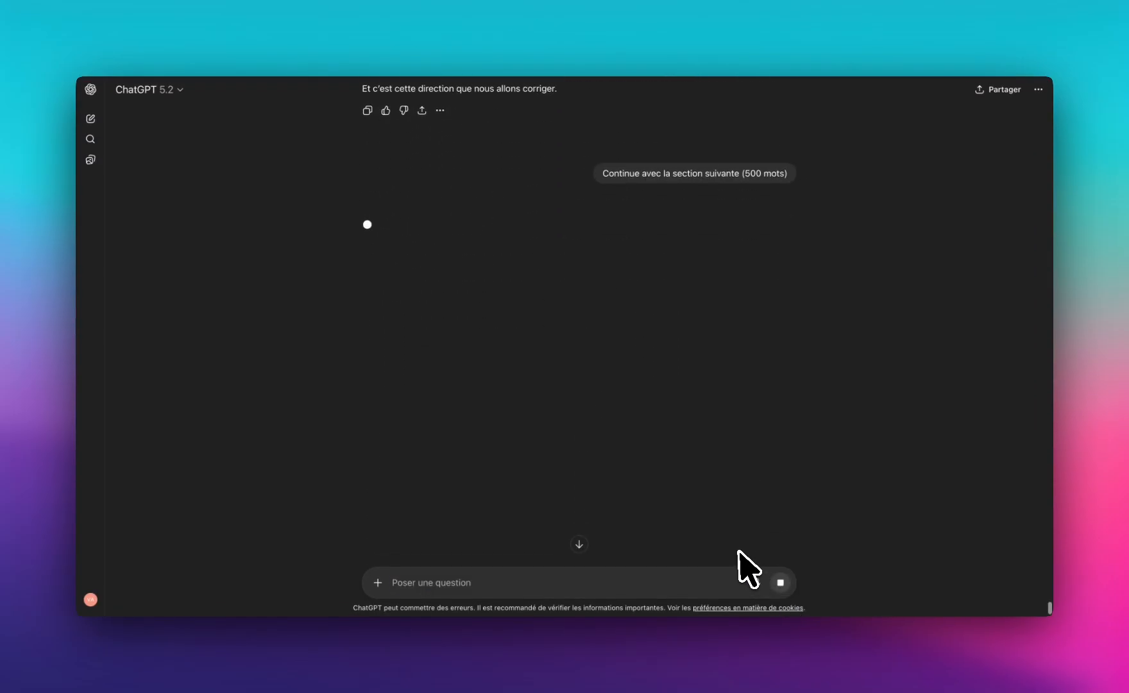
# - Copy the ChatGPT response containing the e-book plan and Section 1, then paste it into a new Claude message
pyautogui.scroll(5, 637, 467)
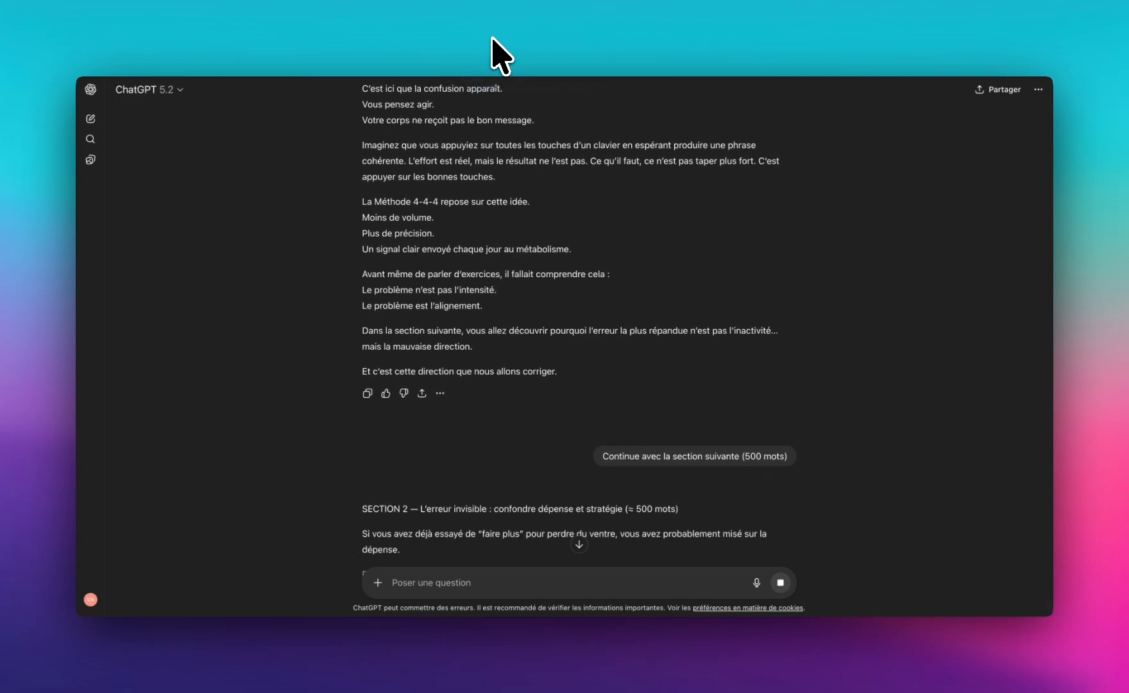
pyautogui.scroll(1, 443, 411)
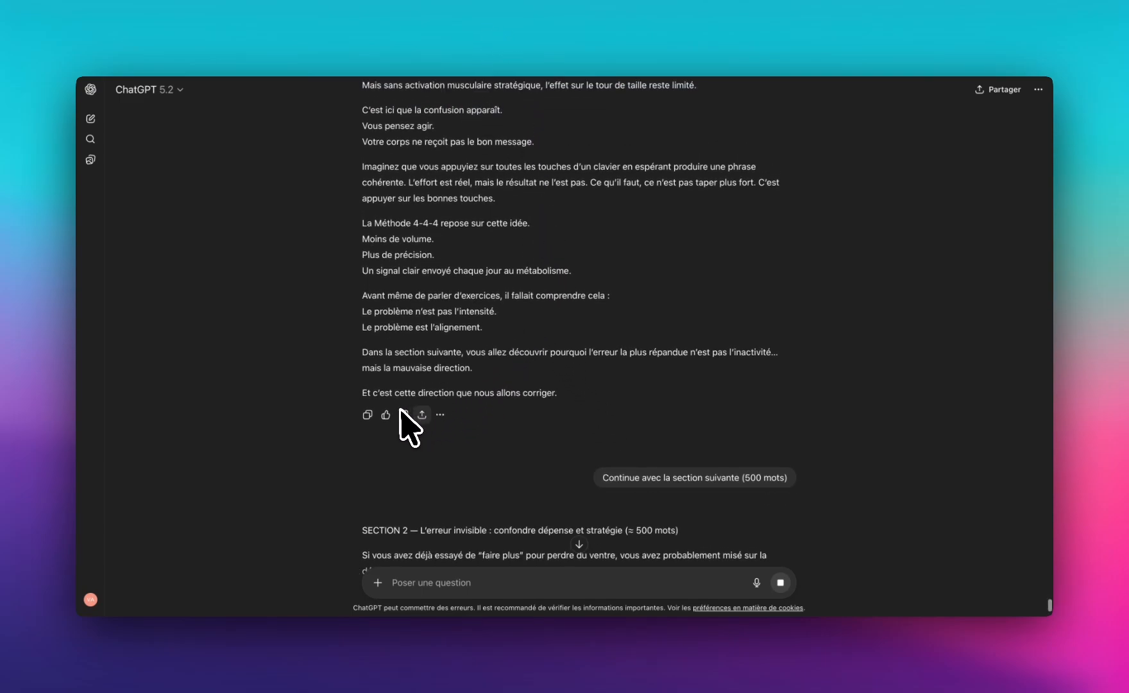
pyautogui.click(367, 414)
pyautogui.click(372, 20)
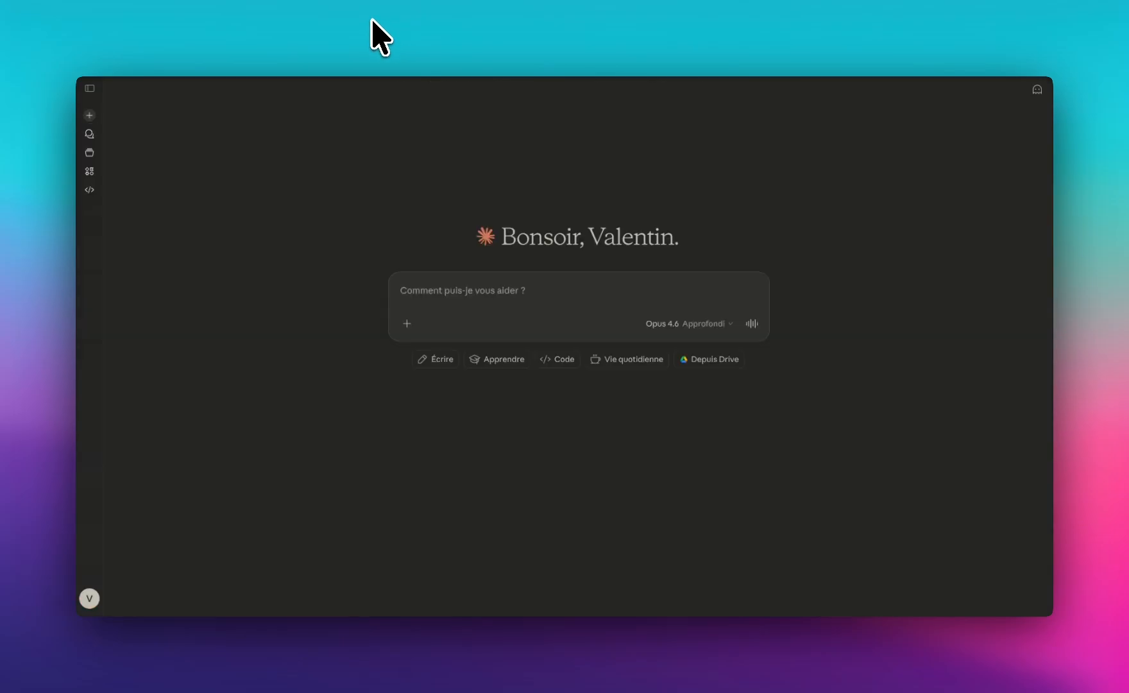
pyautogui.click(428, 295)
pyautogui.press('super+v')
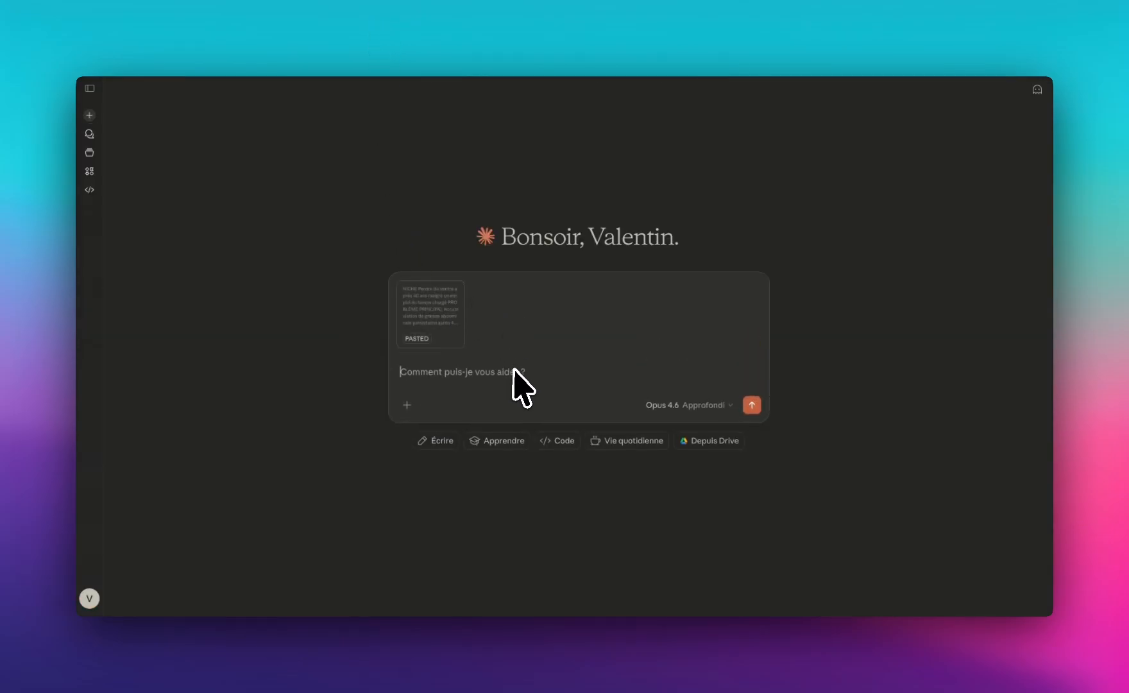
# - Copy the follow-up prompt "Continue avec la section suivante (500 mots)" from ChatGPT into the Claude message and send it
pyautogui.click(439, 23)
pyautogui.click(500, 22)
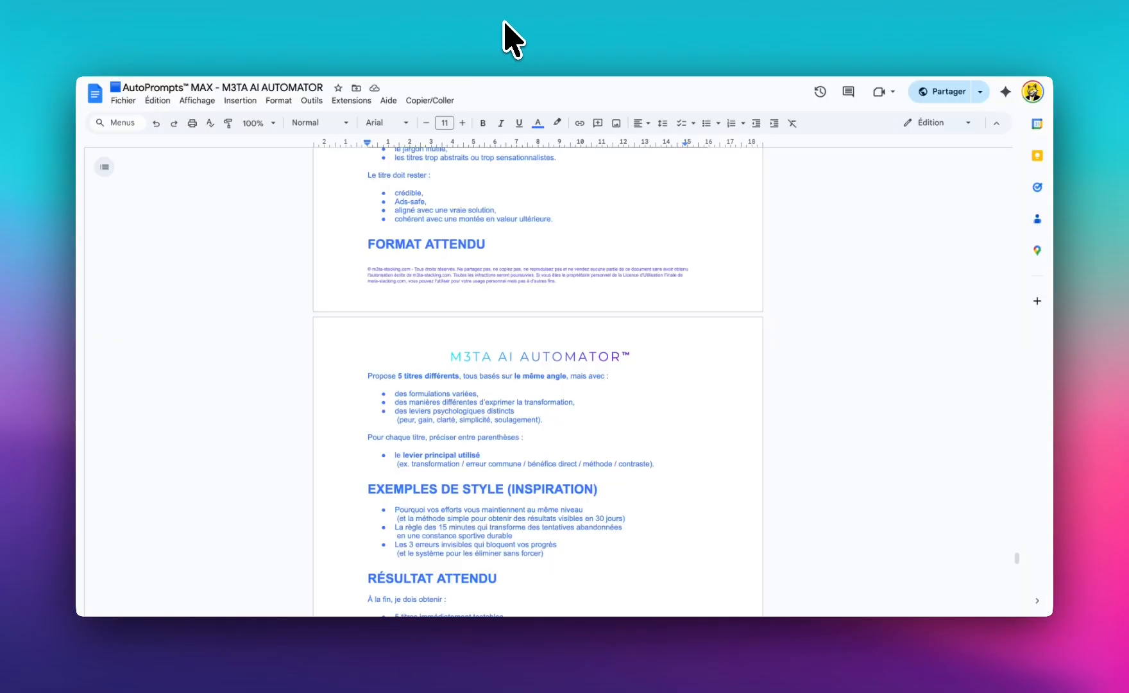
pyautogui.click(548, 18)
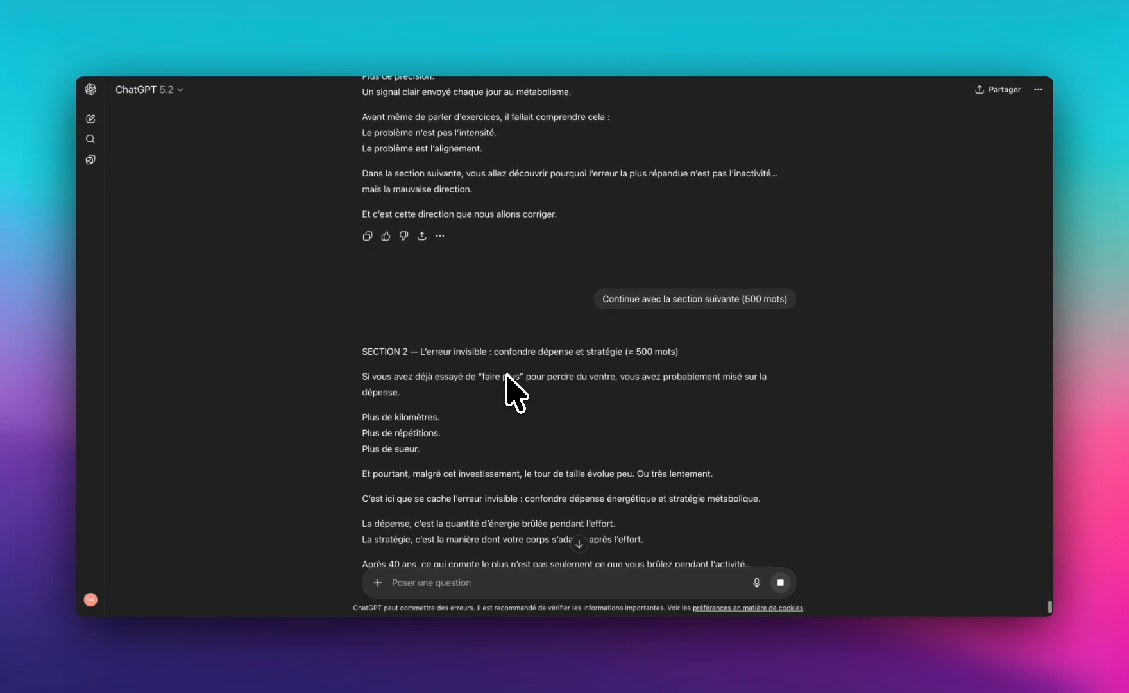
pyautogui.tripleClick(667, 300)
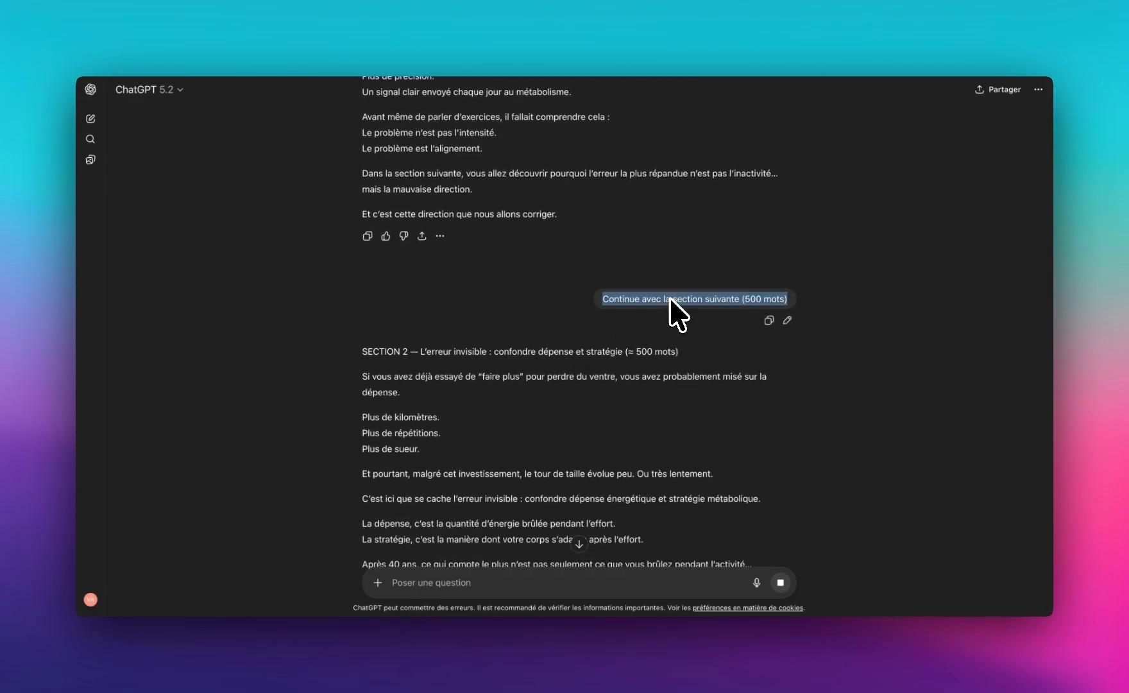
pyautogui.click(490, 27)
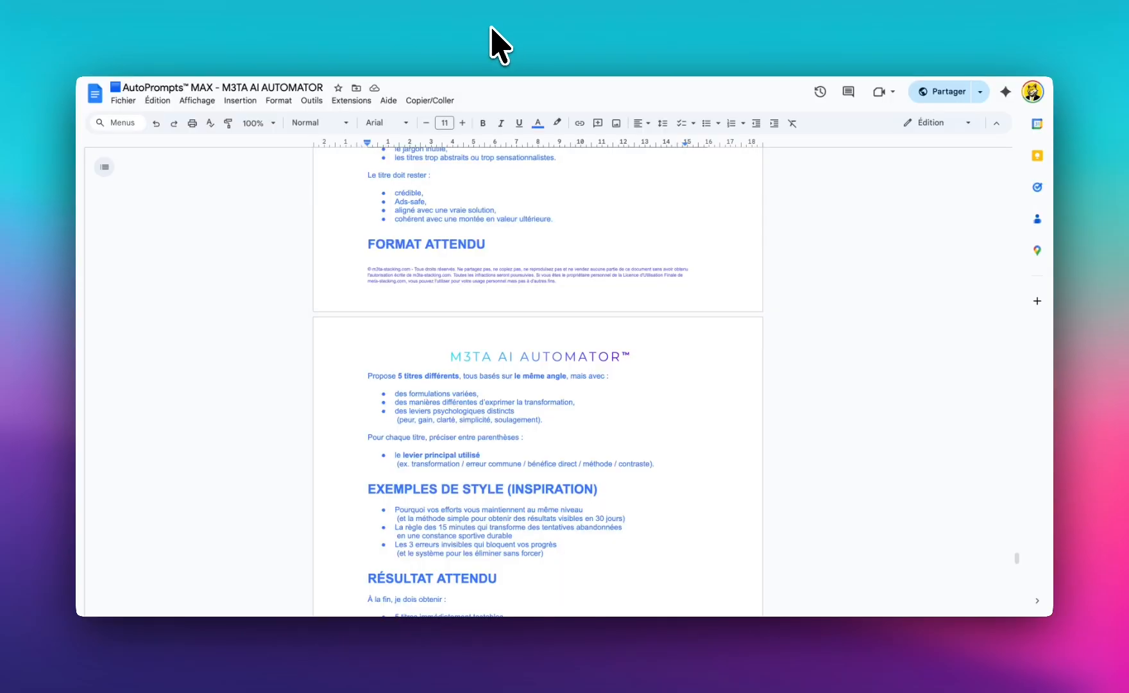
pyautogui.click(371, 17)
pyautogui.press('super+v')
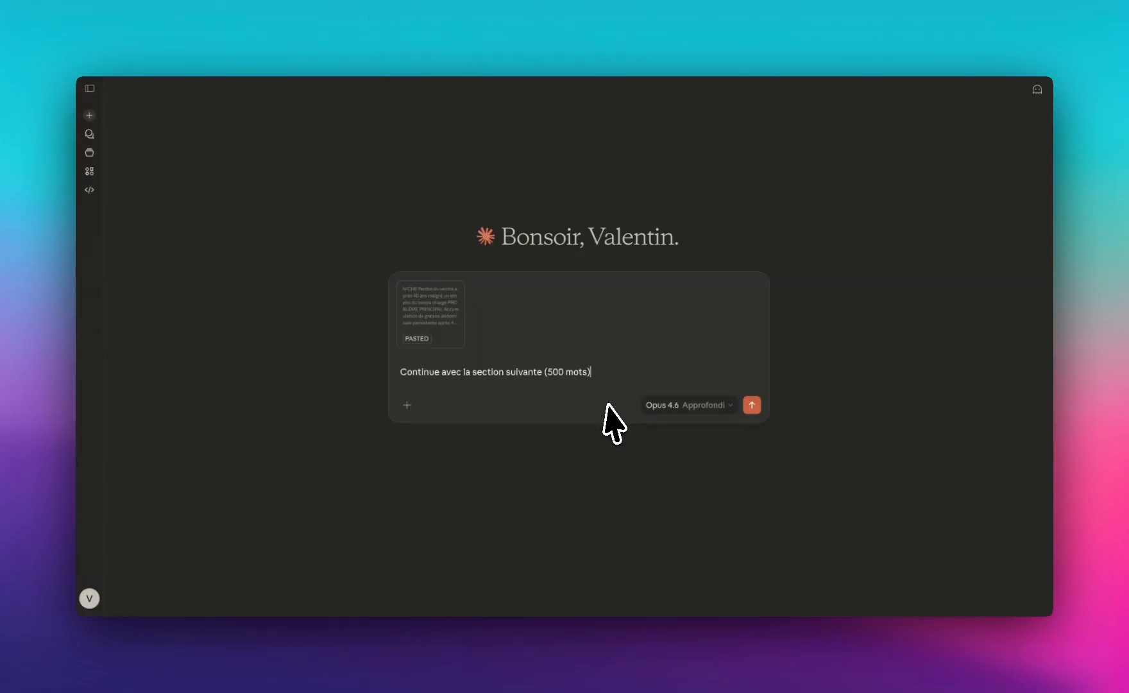
pyautogui.click(752, 405)
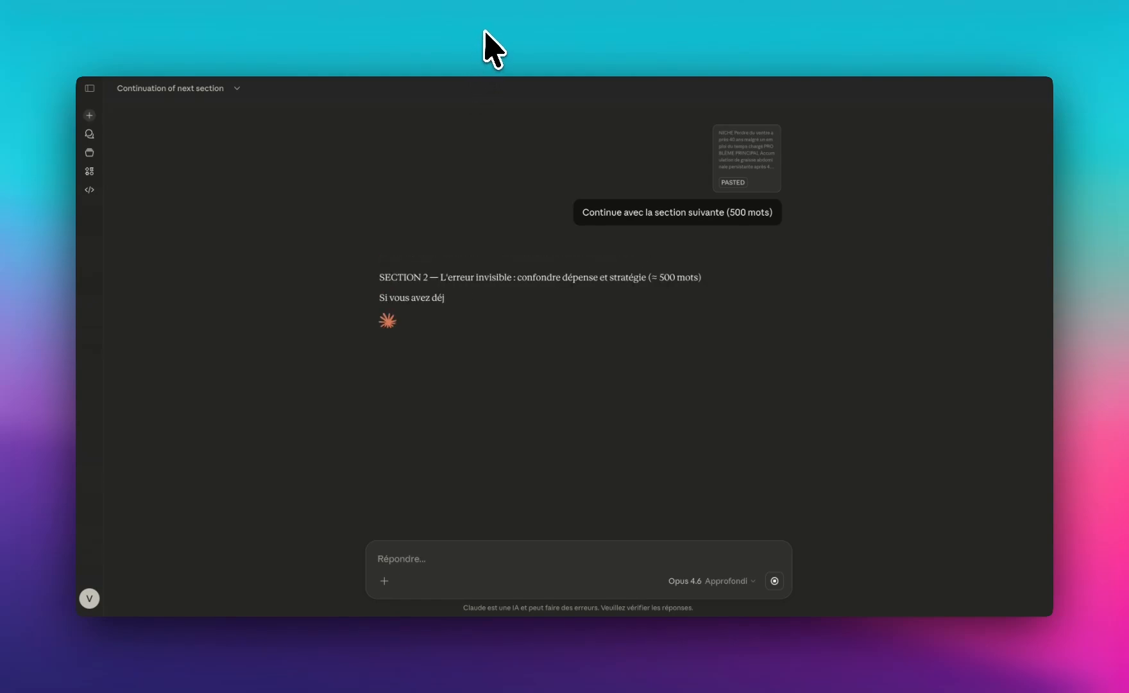
# - Draft the Claude reply "Génère moi un ebook de qualité premium en rapport avec ma niche, mon univers, mon branding :"
pyautogui.click(408, 553)
pyautogui.write('Génér')
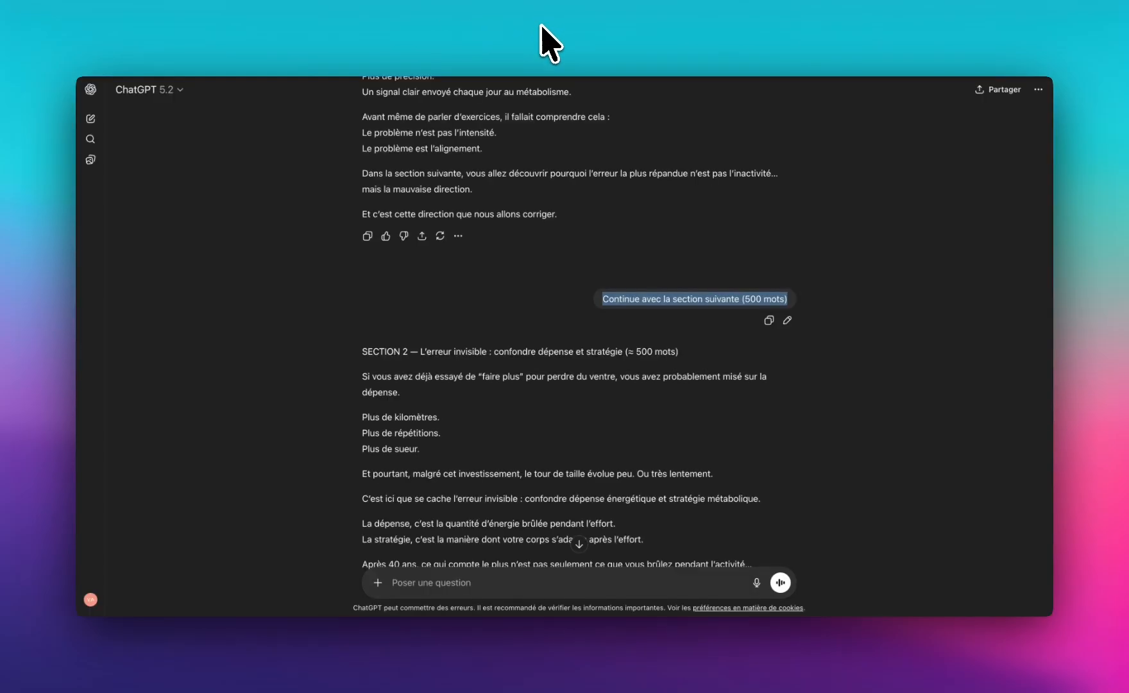
# - Download the METABOLIQ 40™ logo image from the ChatGPT conversation and attach it to the drafted Claude message
pyautogui.scroll(10, 578, 295)
pyautogui.scroll(20, 577, 301)
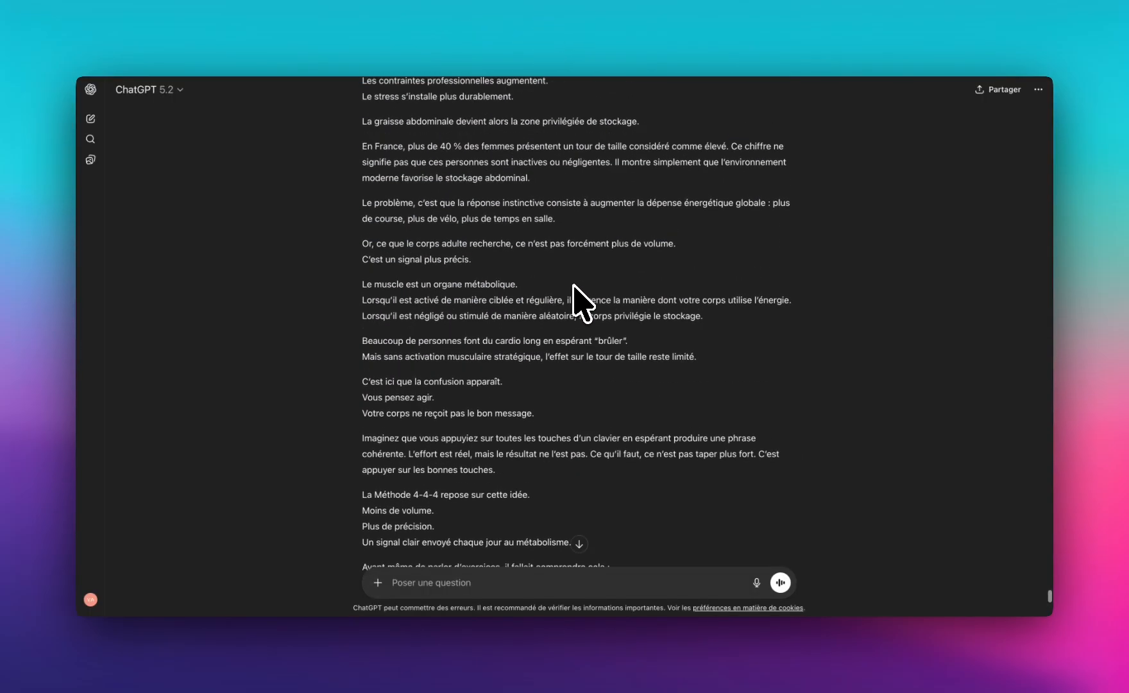
pyautogui.scroll(20, 577, 302)
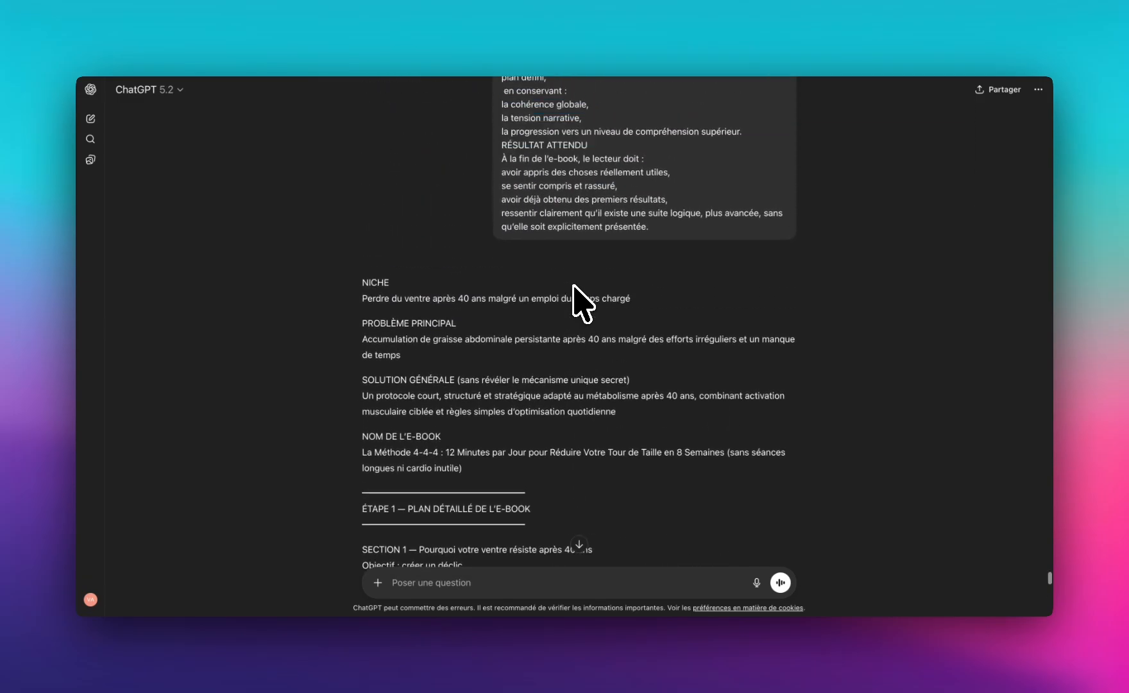
pyautogui.scroll(15, 581, 301)
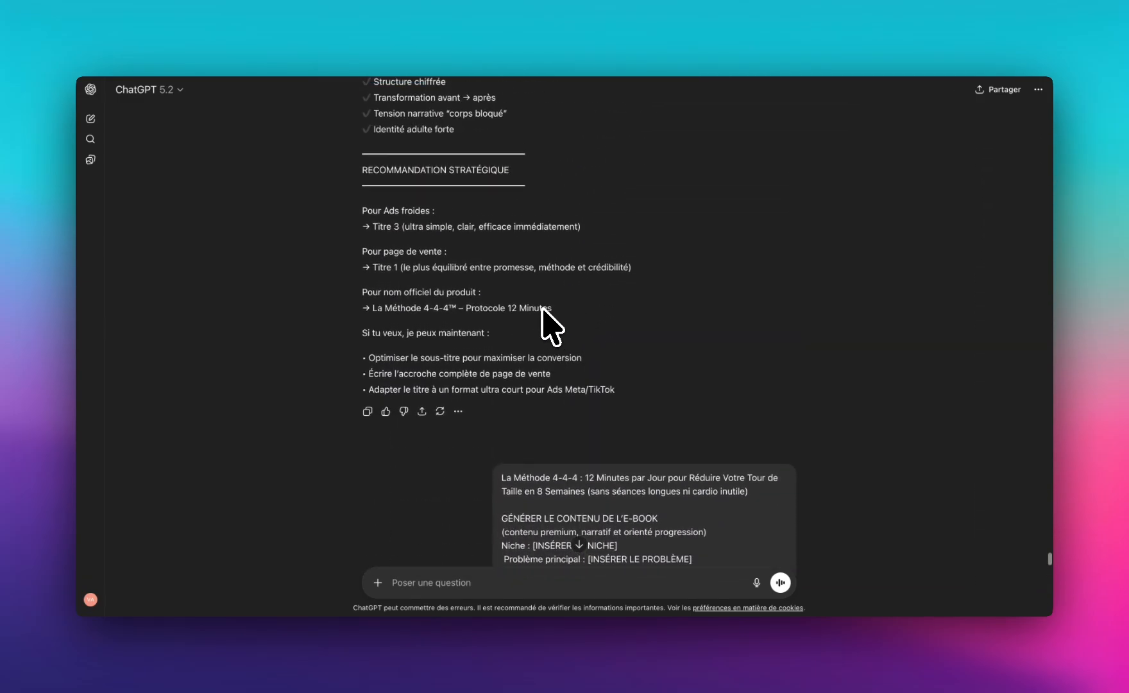
pyautogui.scroll(15, 543, 309)
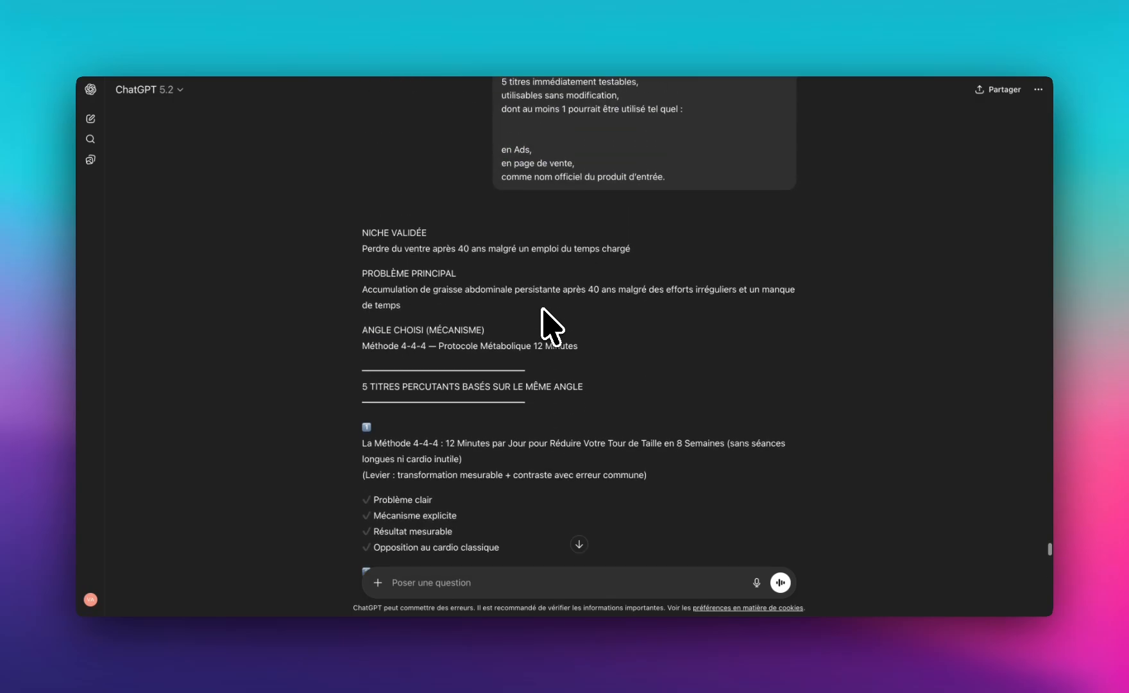
pyautogui.scroll(20, 542, 309)
pyautogui.scroll(3, 543, 309)
pyautogui.scroll(-8, 550, 323)
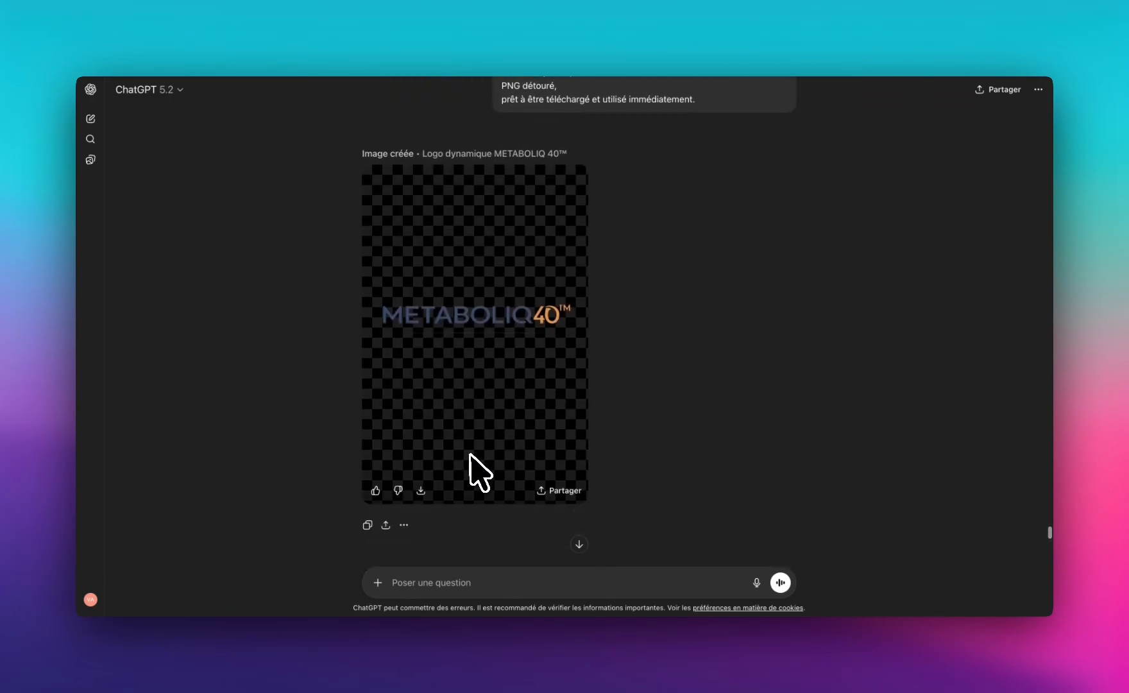
pyautogui.click(423, 490)
pyautogui.click(383, 17)
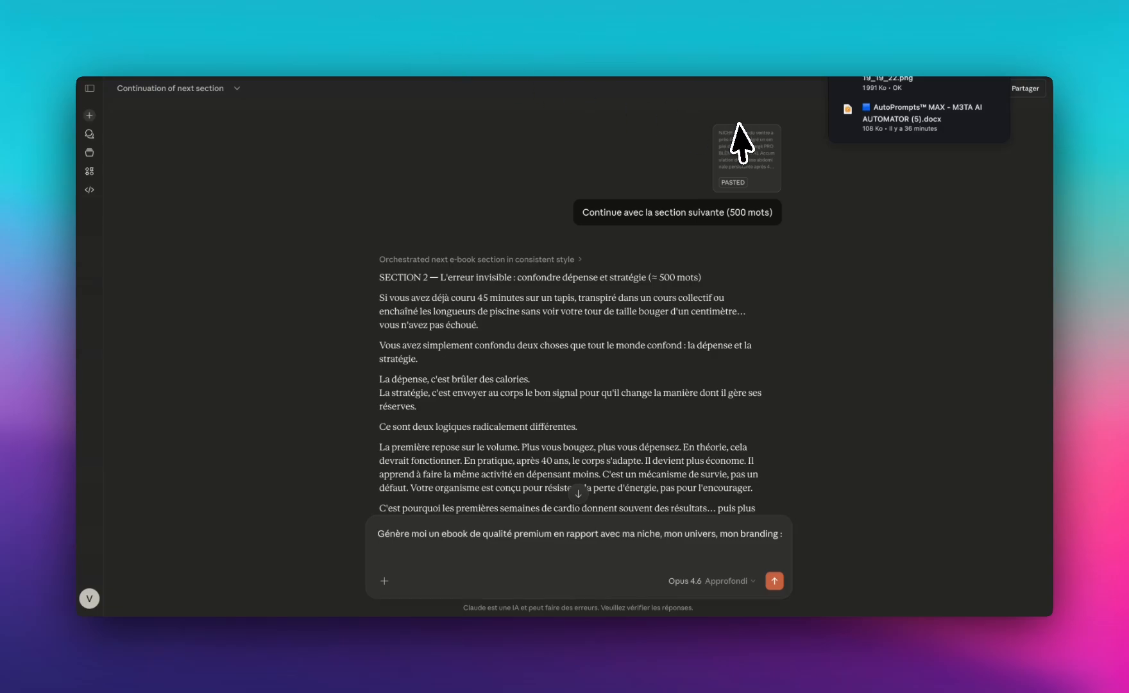
pyautogui.moveTo(888, 83); pyautogui.dragTo(517, 537)
# - Download the METABOLIQ 40™ brand card image from ChatGPT and attach it to the drafted Claude message
pyautogui.click(486, 16)
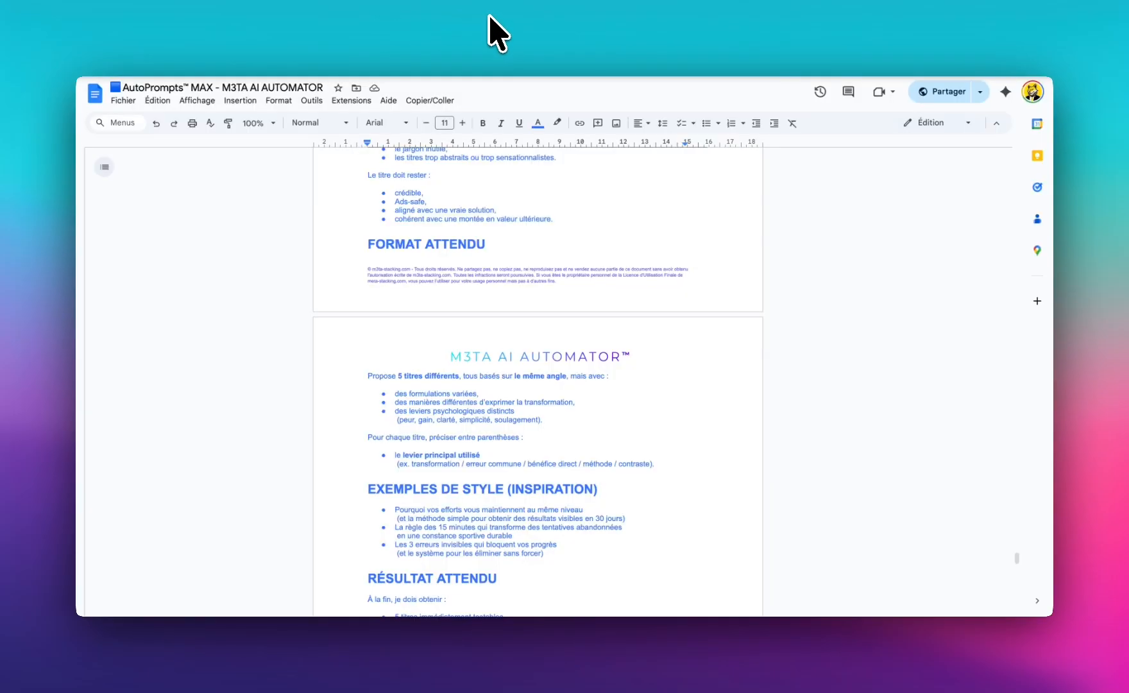
pyautogui.click(554, 18)
pyautogui.scroll(15, 590, 449)
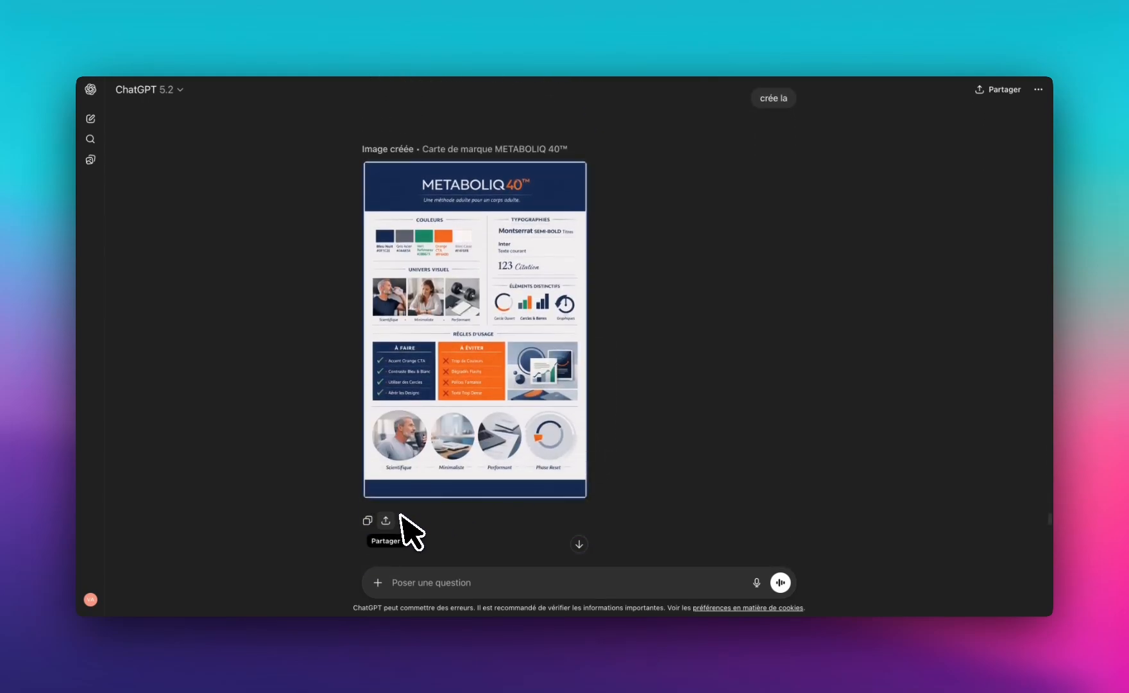
pyautogui.click(422, 486)
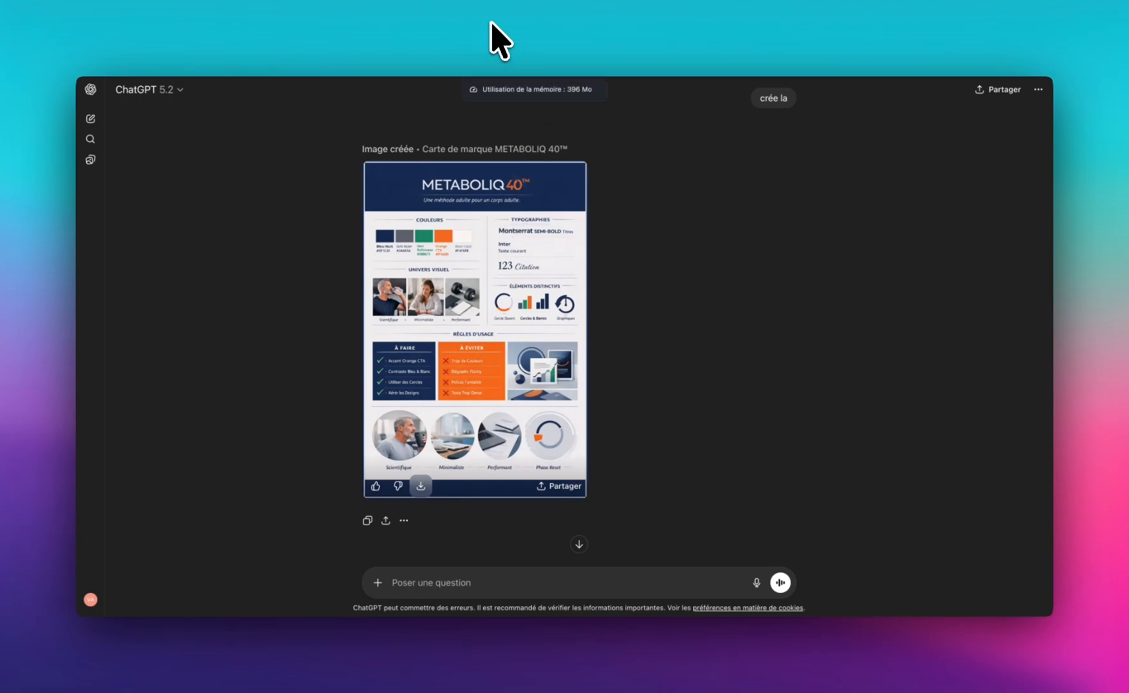
pyautogui.click(377, 20)
pyautogui.click(998, 44)
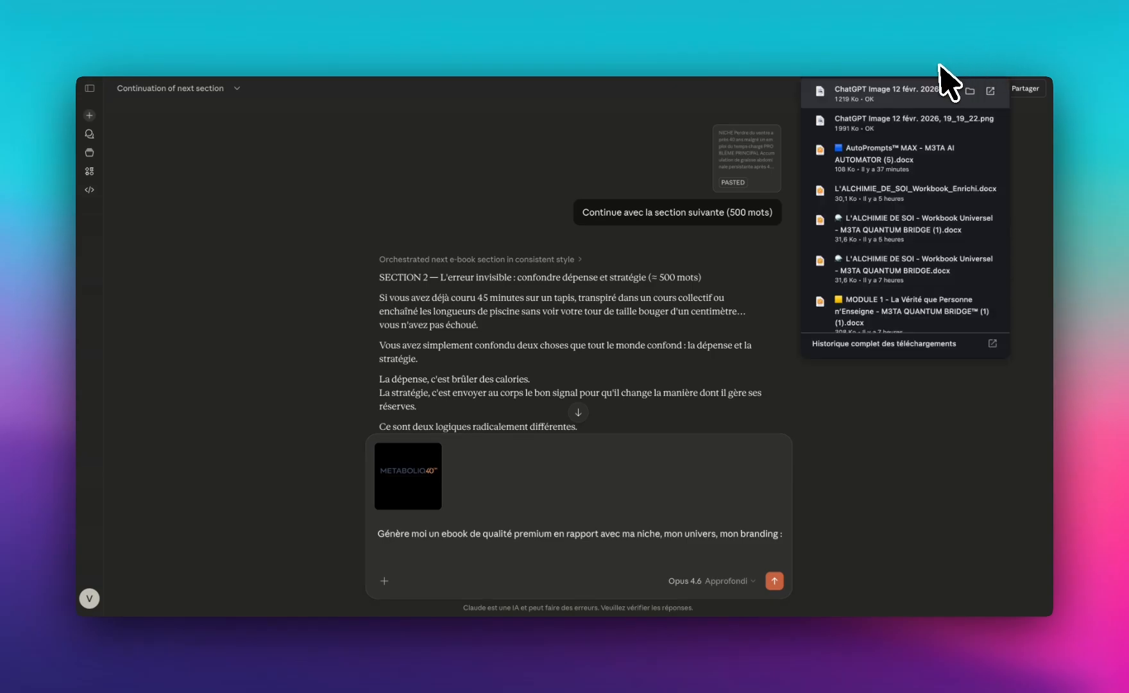
pyautogui.moveTo(884, 91); pyautogui.dragTo(516, 532)
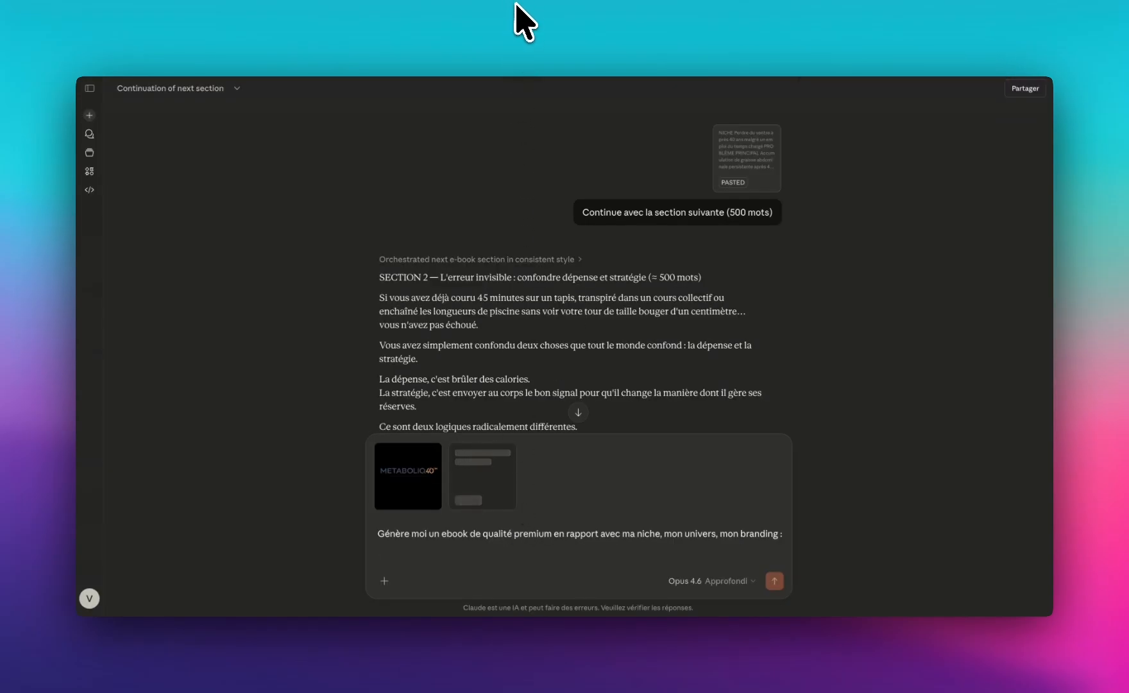
# - Copy the METABOLIQ 40™ visual identity card text from ChatGPT into the Claude message and send the premium e-book request
pyautogui.click(542, 28)
pyautogui.scroll(6, 600, 315)
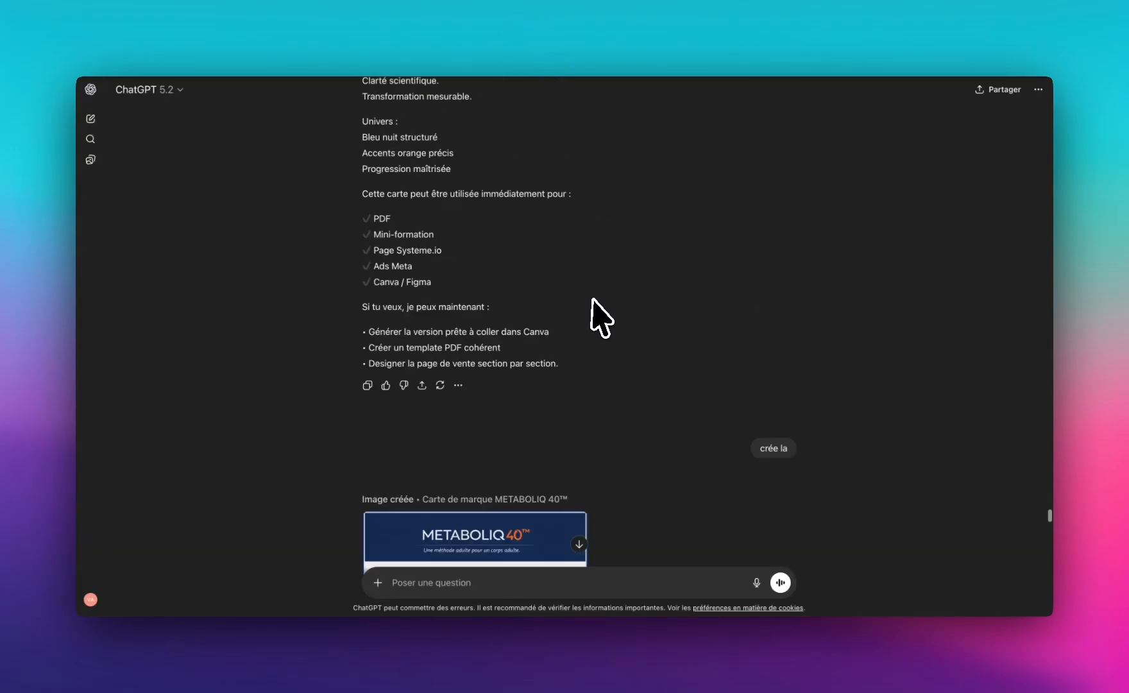
pyautogui.scroll(15, 595, 306)
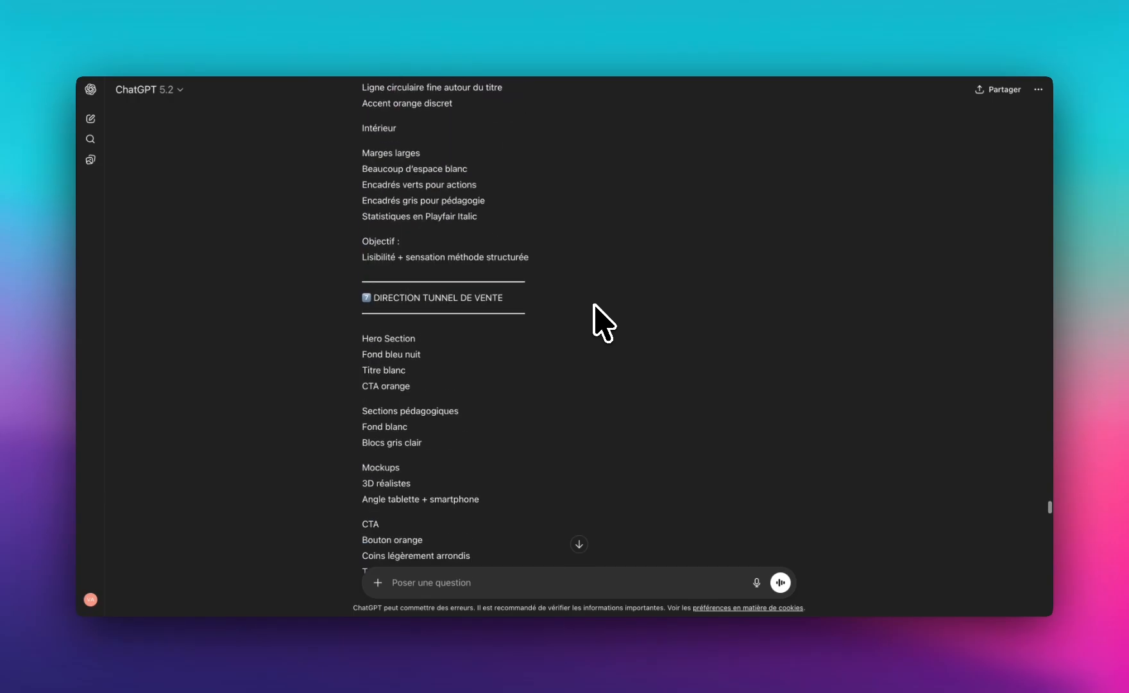
pyautogui.scroll(15, 594, 306)
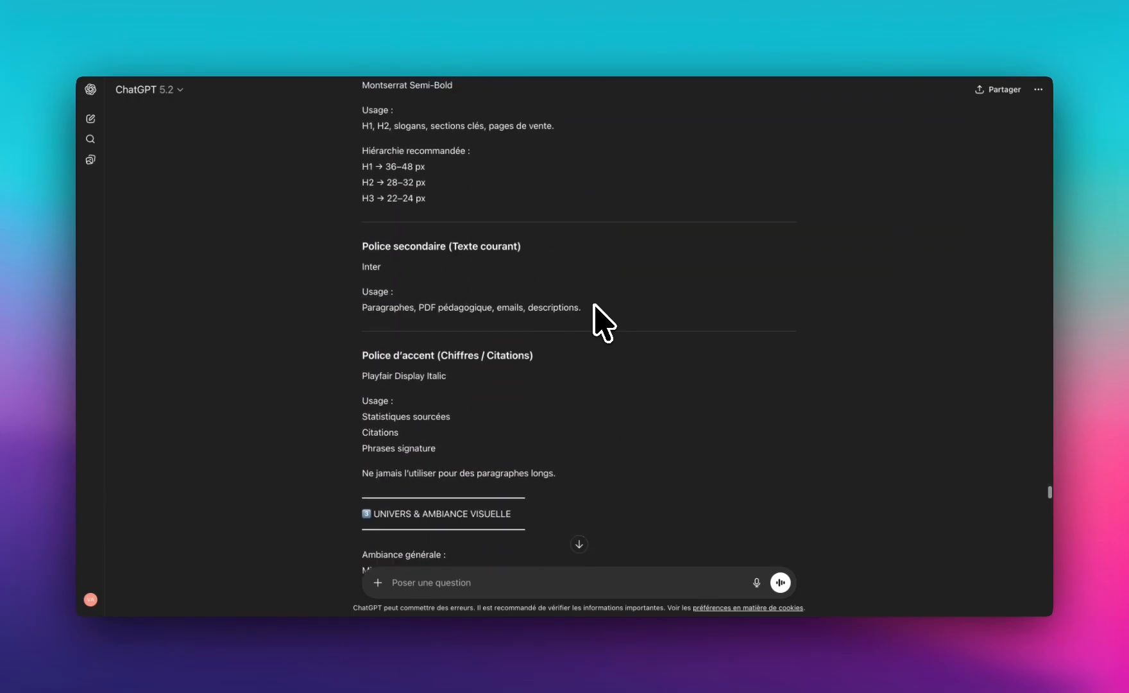
pyautogui.scroll(-20, 595, 306)
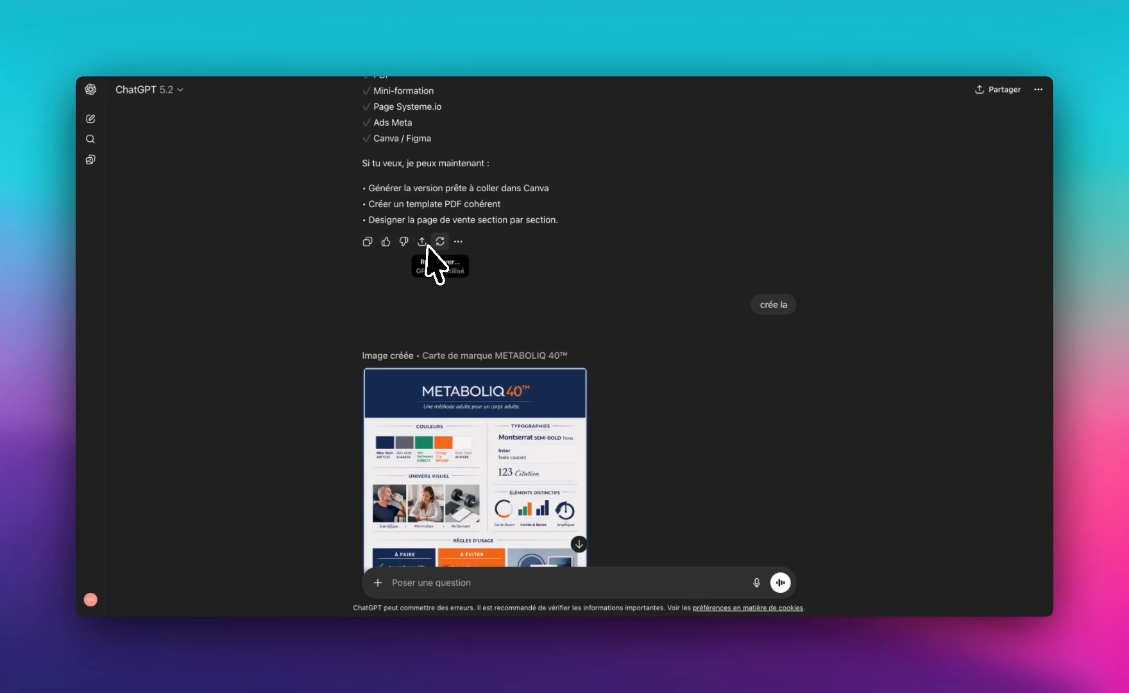
pyautogui.scroll(1, 430, 256)
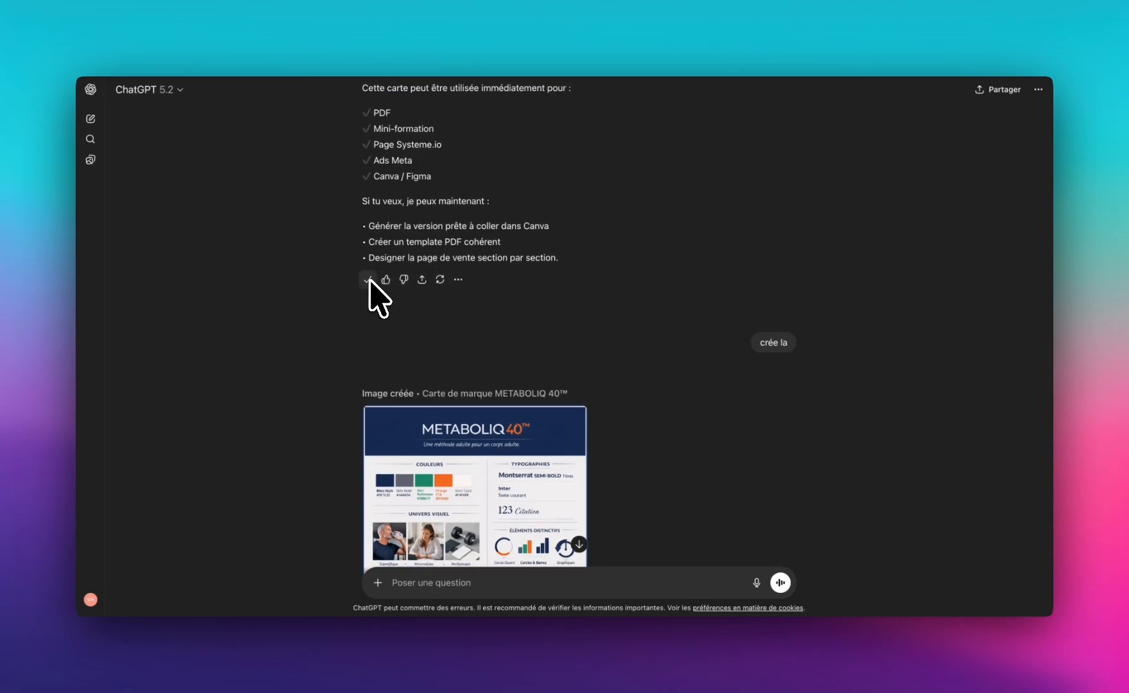
pyautogui.click(373, 19)
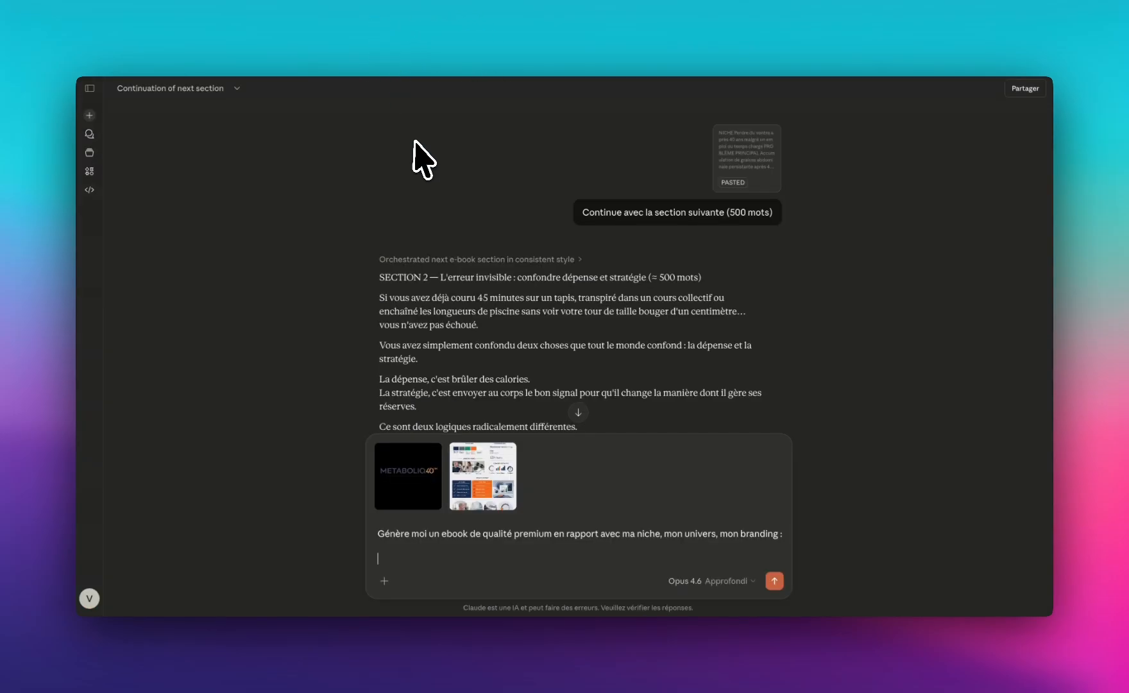
pyautogui.hotkey('ctrl', 'v')
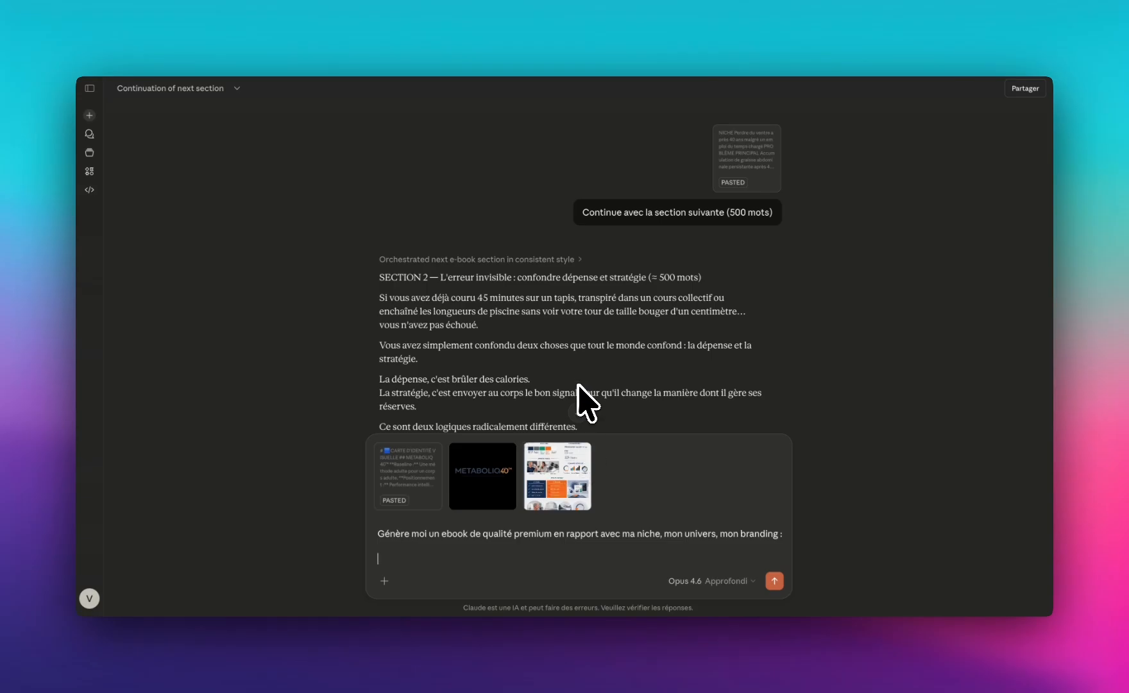
pyautogui.scroll(-5, 580, 385)
pyautogui.scroll(-10, 575, 365)
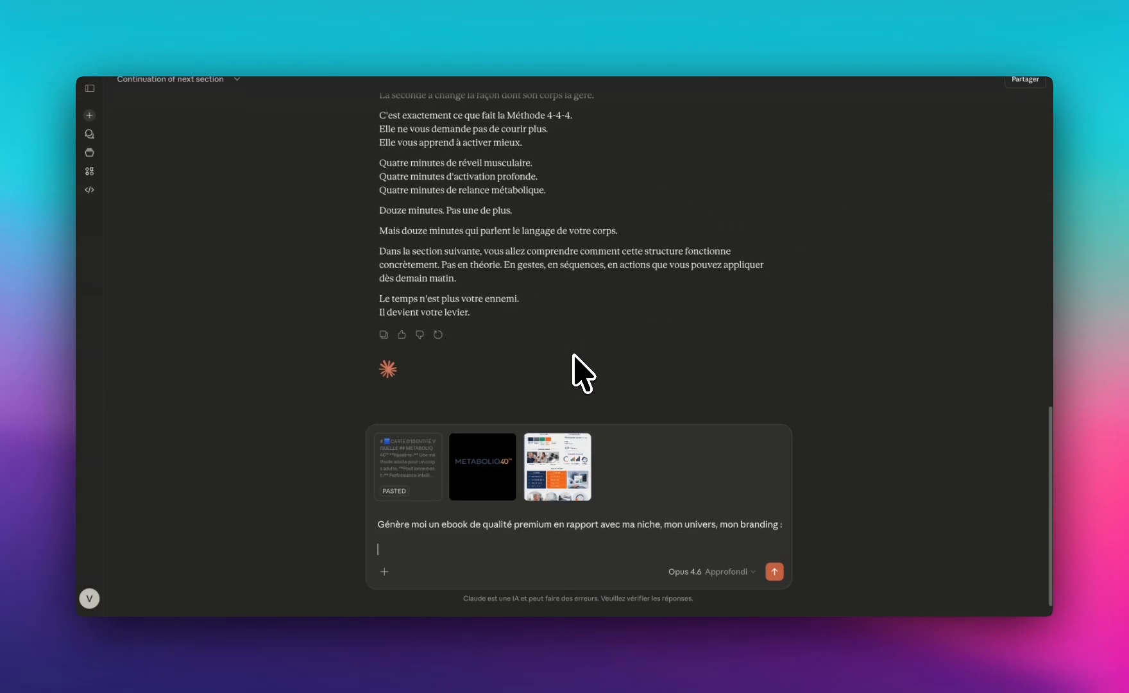
pyautogui.click(775, 584)
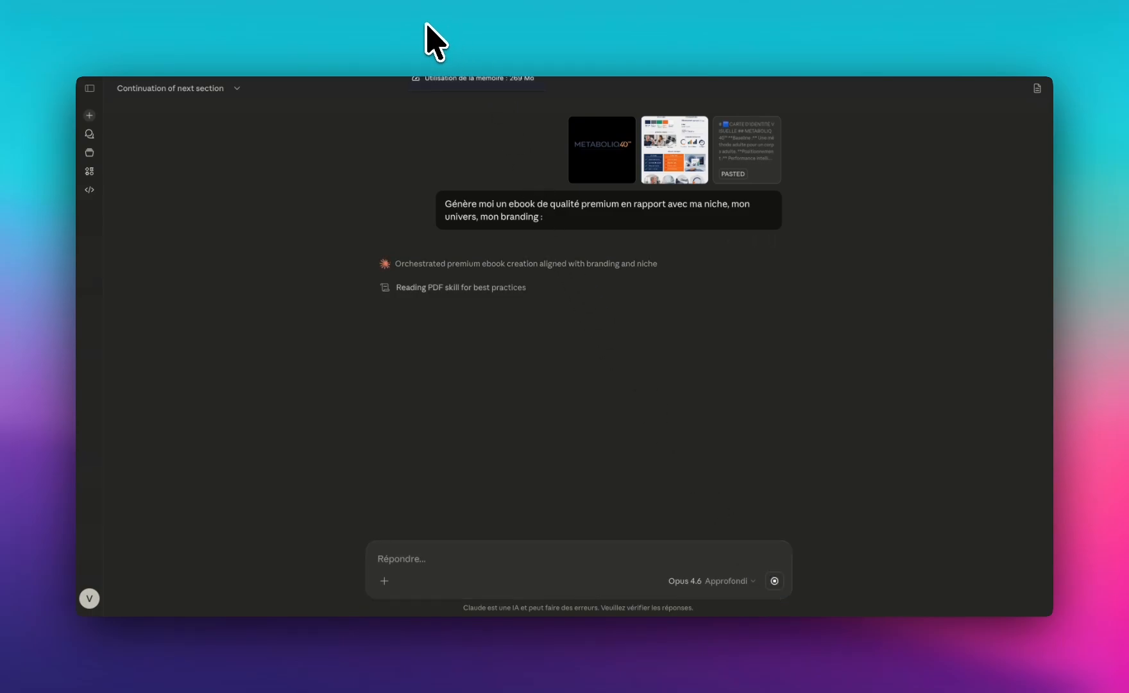
# - Switch back to ChatGPT, look through the Section 2 response and highlight the "Continue avec la section suivante (500 mots)" prompt above it
pyautogui.click(542, 26)
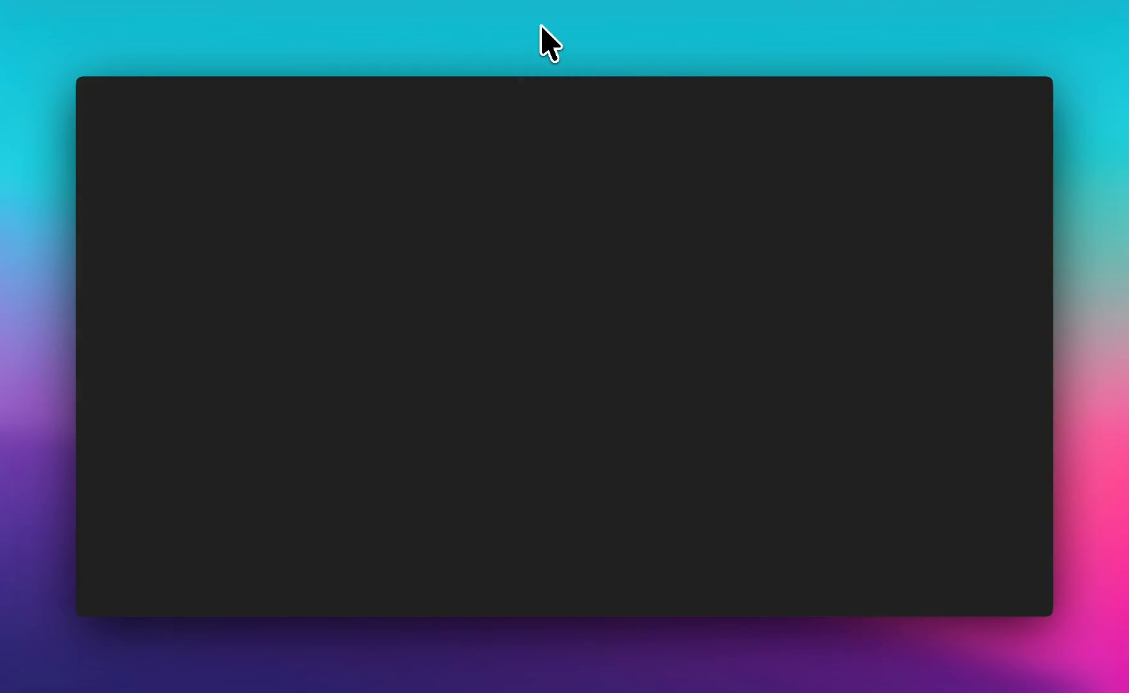
pyautogui.scroll(-20, 504, 282)
pyautogui.scroll(-20, 574, 533)
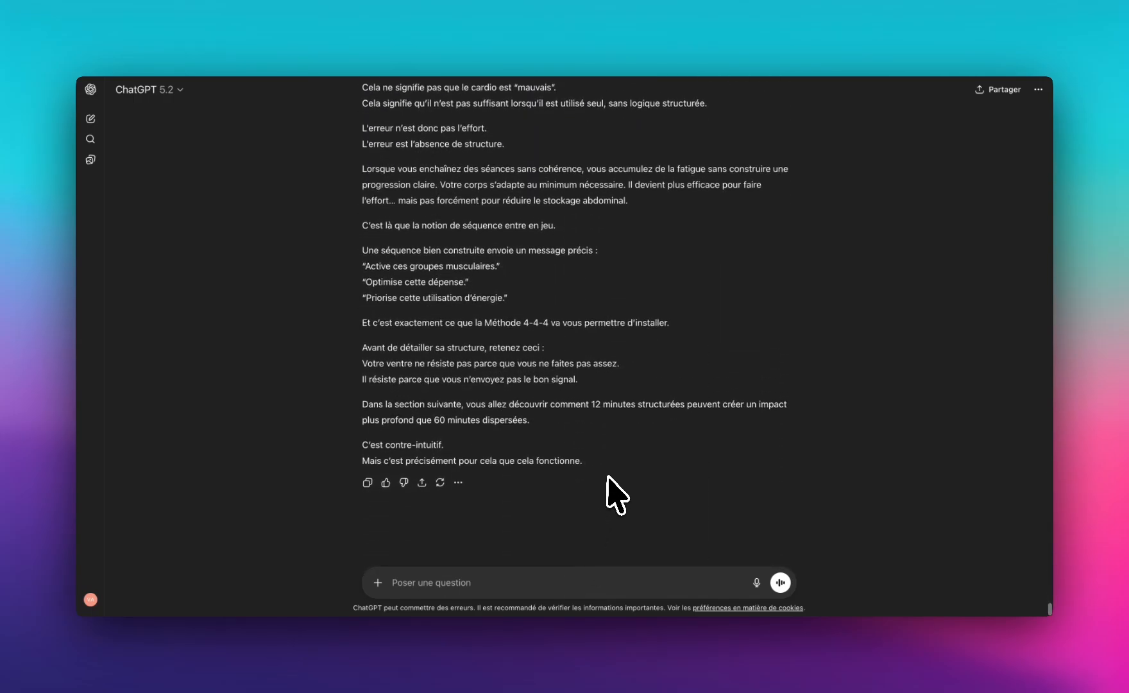
pyautogui.scroll(15, 616, 488)
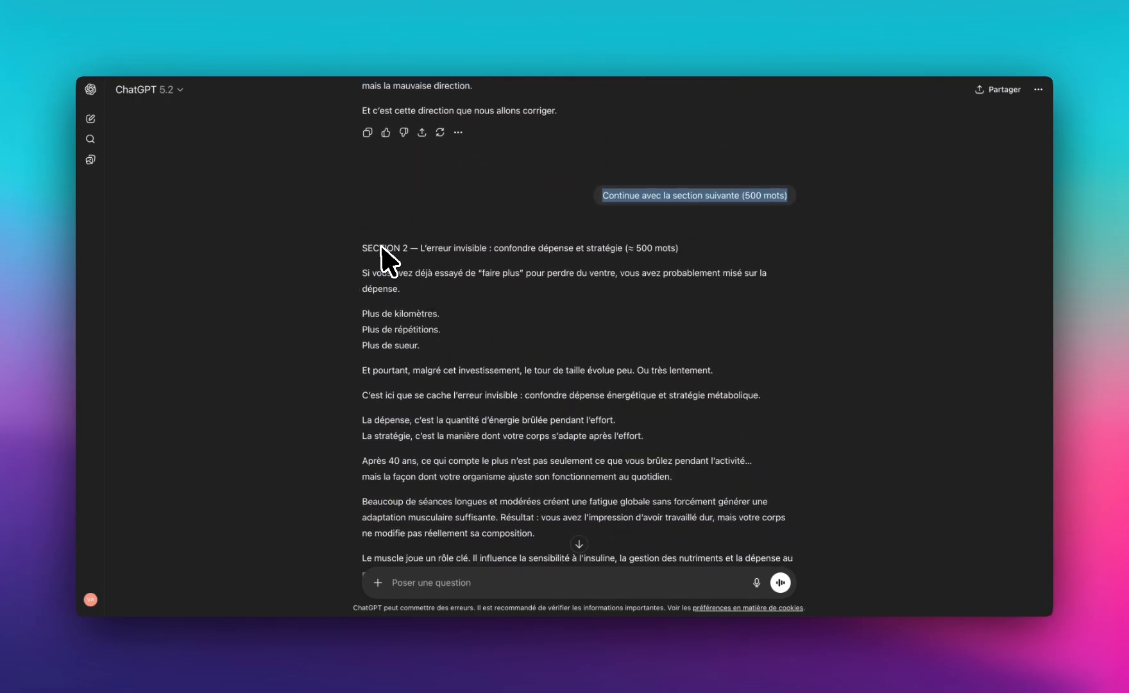
pyautogui.doubleClick(381, 247)
pyautogui.tripleClick(685, 200)
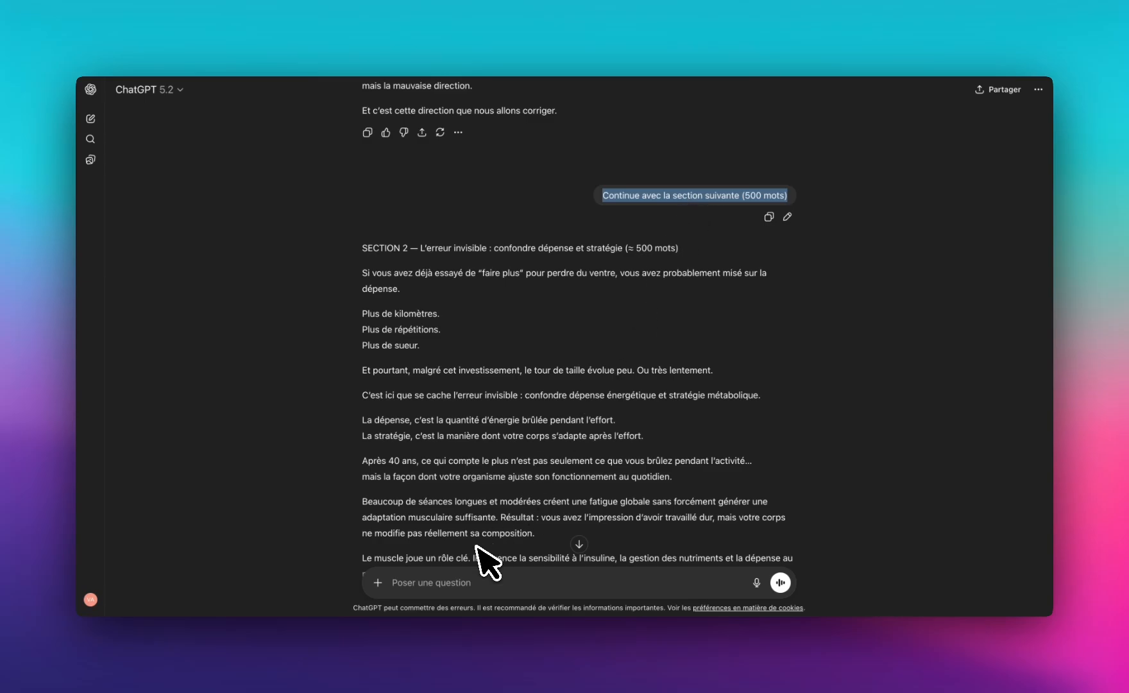
pyautogui.click(452, 582)
pyautogui.press('Return')
pyautogui.scroll(10, 454, 353)
pyautogui.scroll(10, 454, 353)
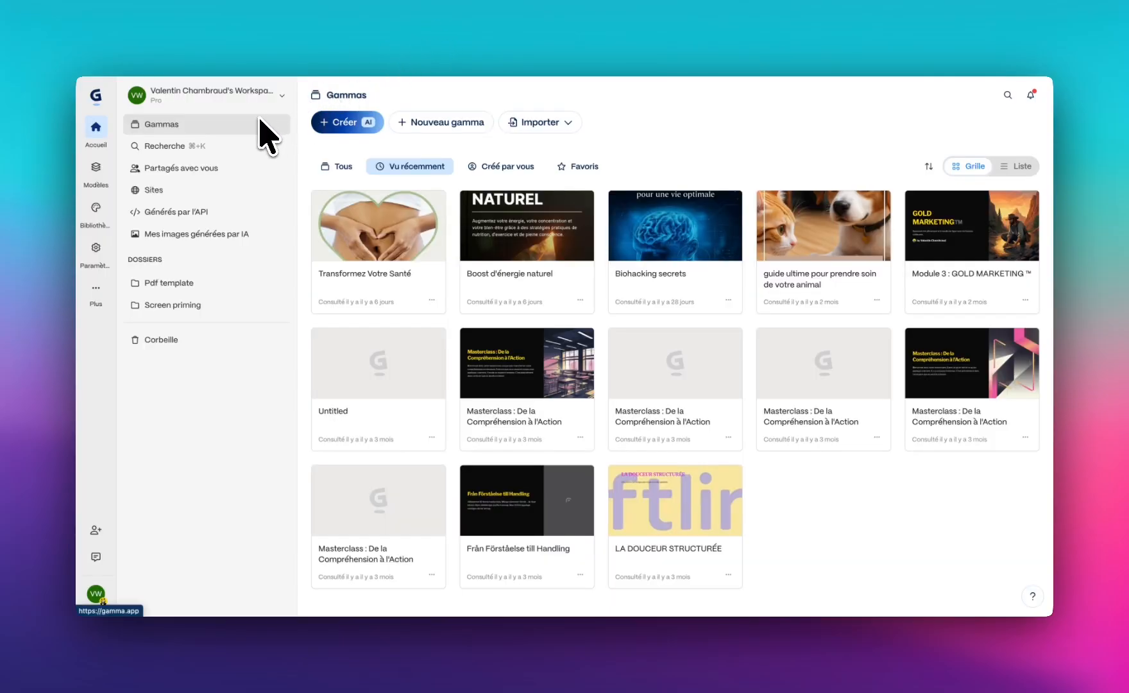
# - Switch to Gamma, start an AI creation and look over the Generate and paste-text options
pyautogui.click(340, 124)
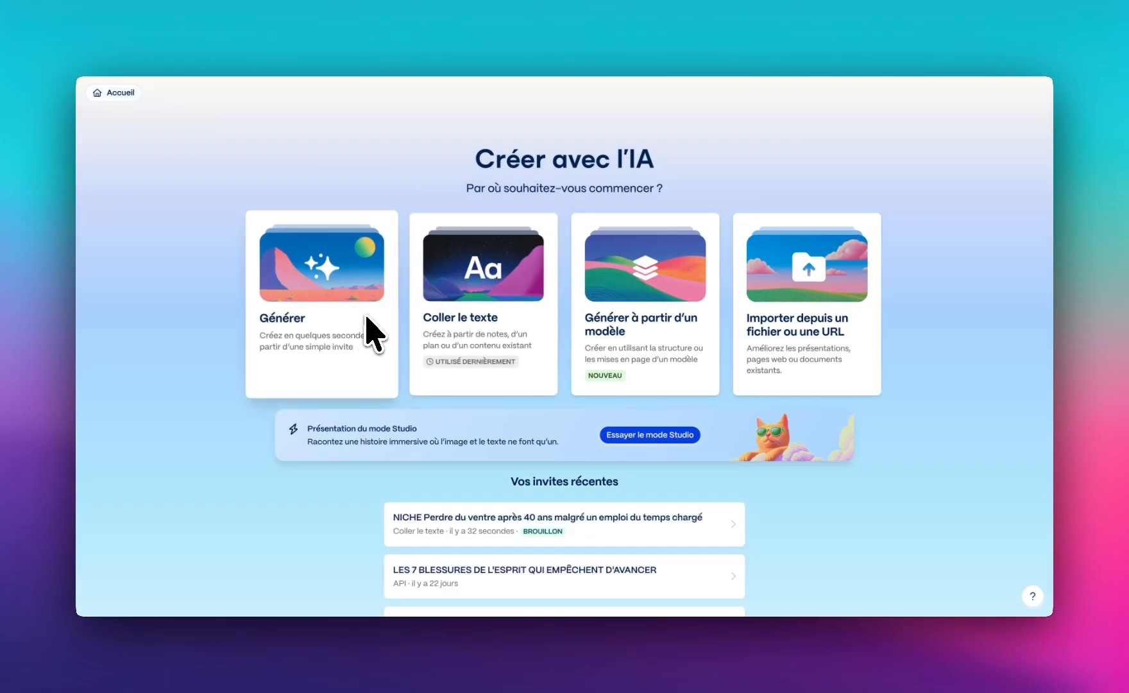
pyautogui.click(307, 282)
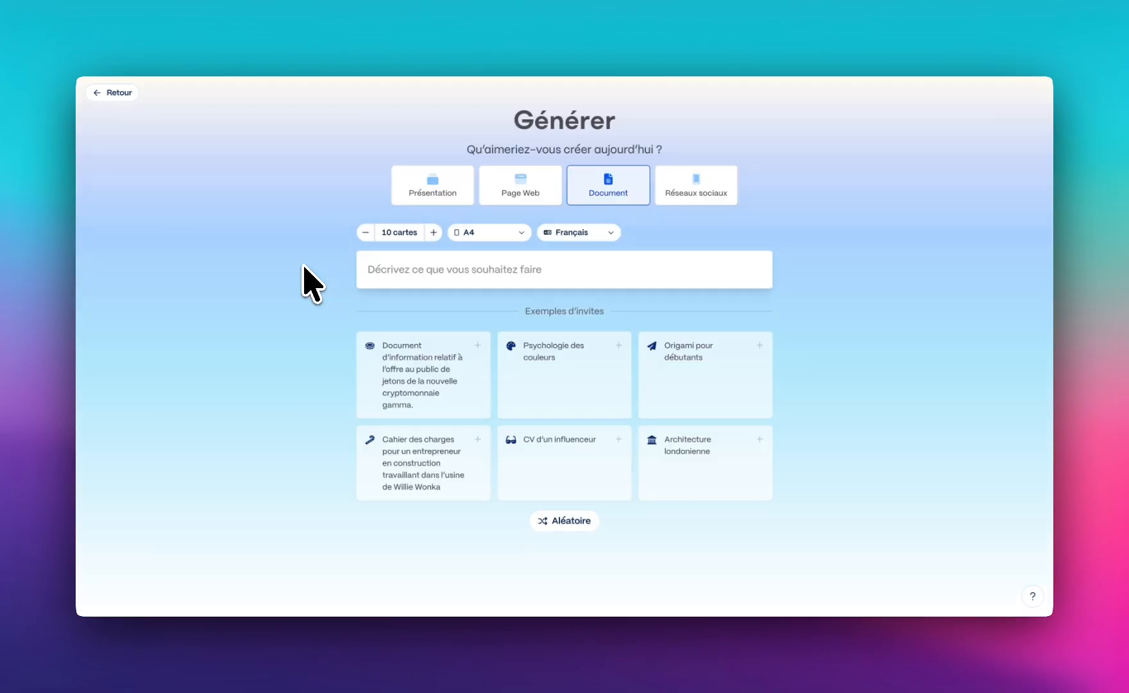
pyautogui.click(429, 268)
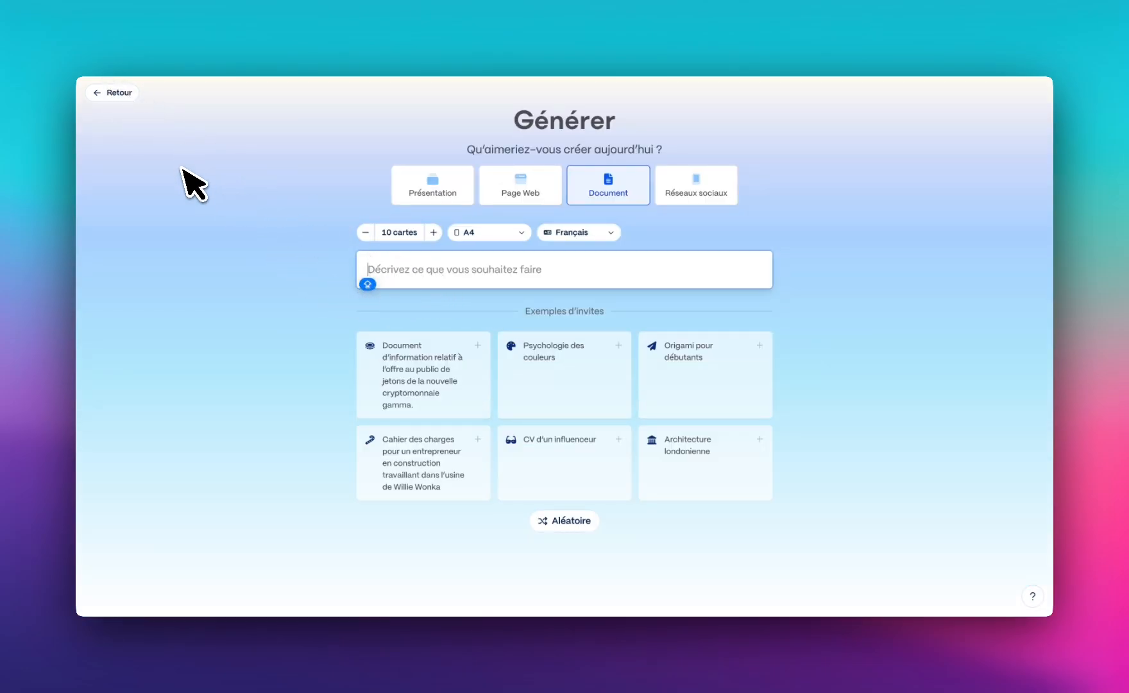
pyautogui.click(103, 93)
pyautogui.click(494, 310)
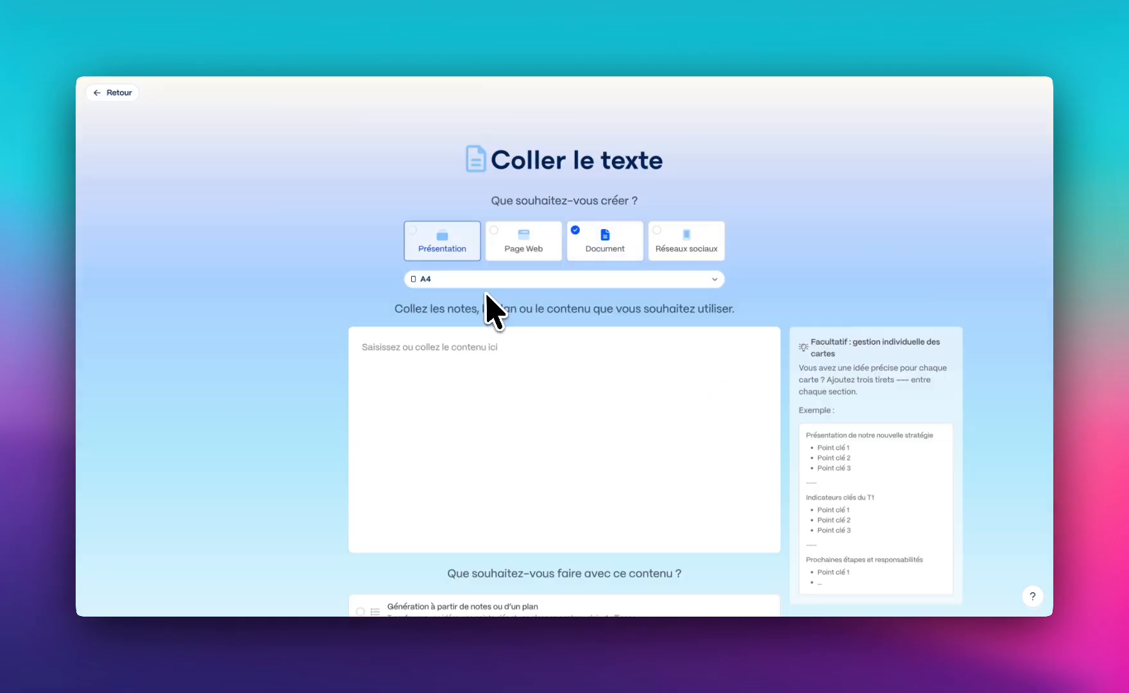
pyautogui.scroll(-3, 519, 453)
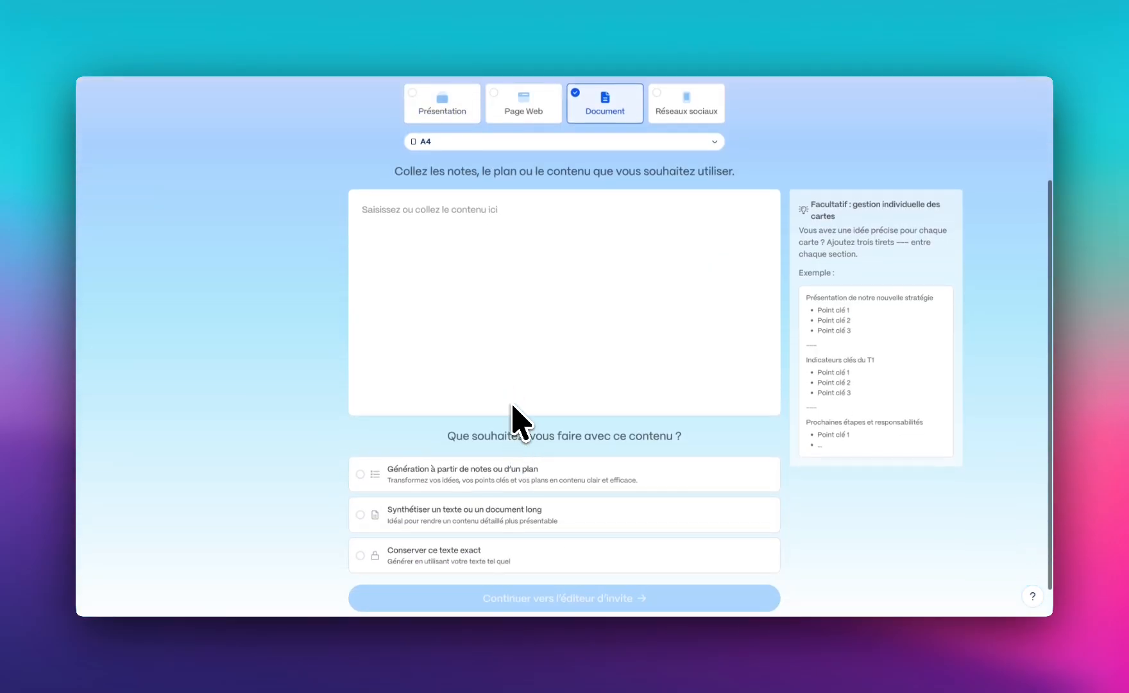
# - Highlight the opening of the Section 4 text in ChatGPT, and return to Gamma's AI creation choices
pyautogui.click(542, 46)
pyautogui.scroll(-3, 619, 369)
pyautogui.scroll(-20, 619, 372)
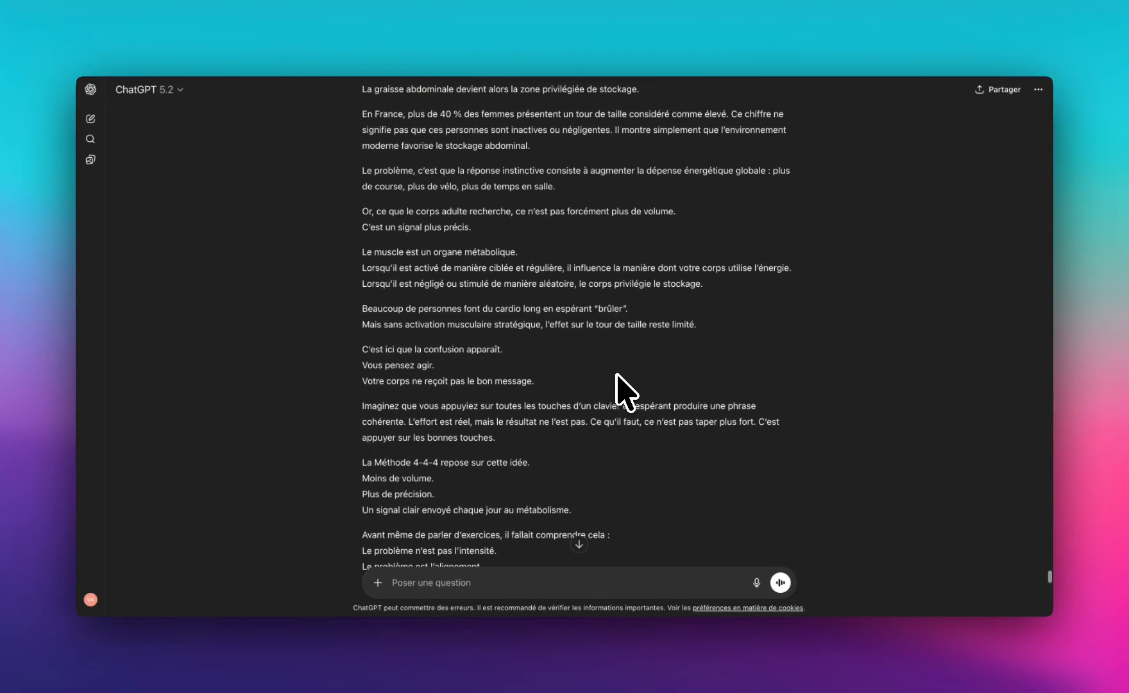
pyautogui.scroll(15, 616, 374)
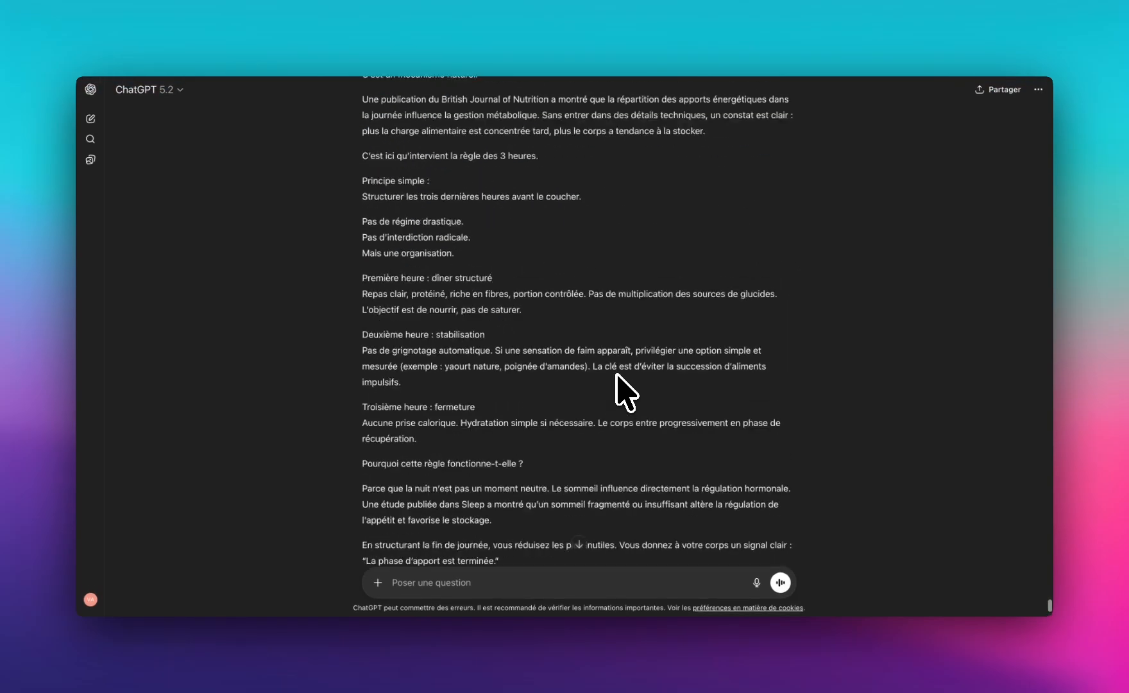
pyautogui.moveTo(362, 241); pyautogui.dragTo(517, 545)
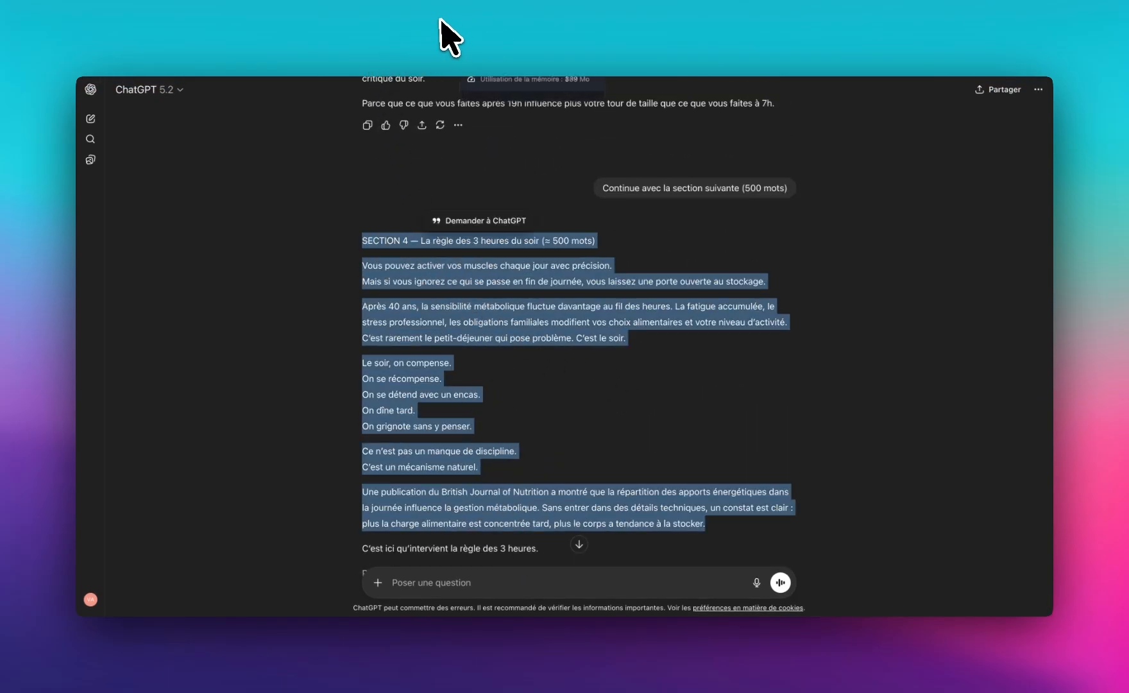
pyautogui.click(432, 21)
pyautogui.scroll(2, 477, 204)
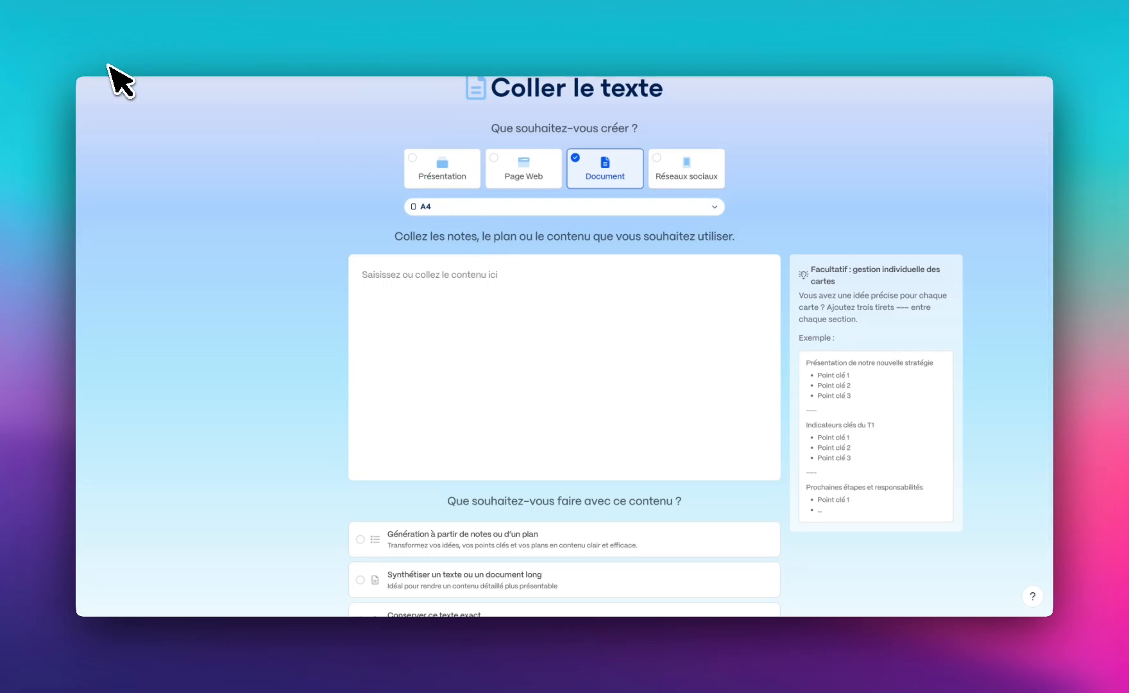
pyautogui.scroll(2, 144, 184)
pyautogui.click(110, 95)
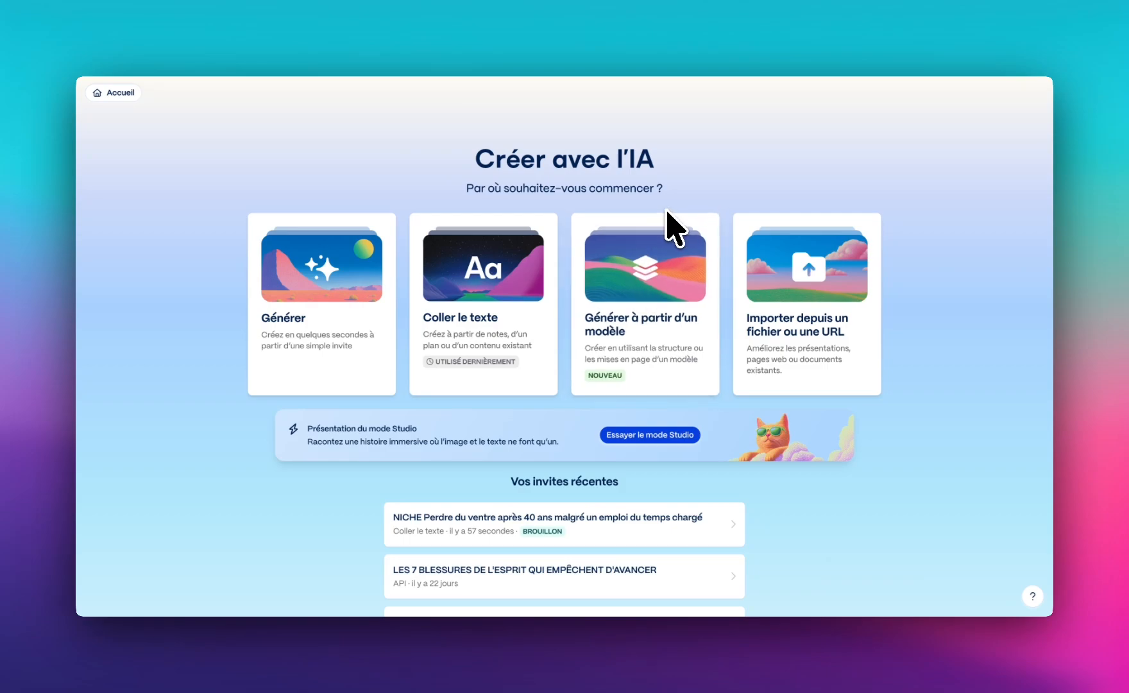
# - Open Gamma's Generate option and fill its document prompt with the e-book plan from ChatGPT, from the niche through the conclusion
pyautogui.click(353, 288)
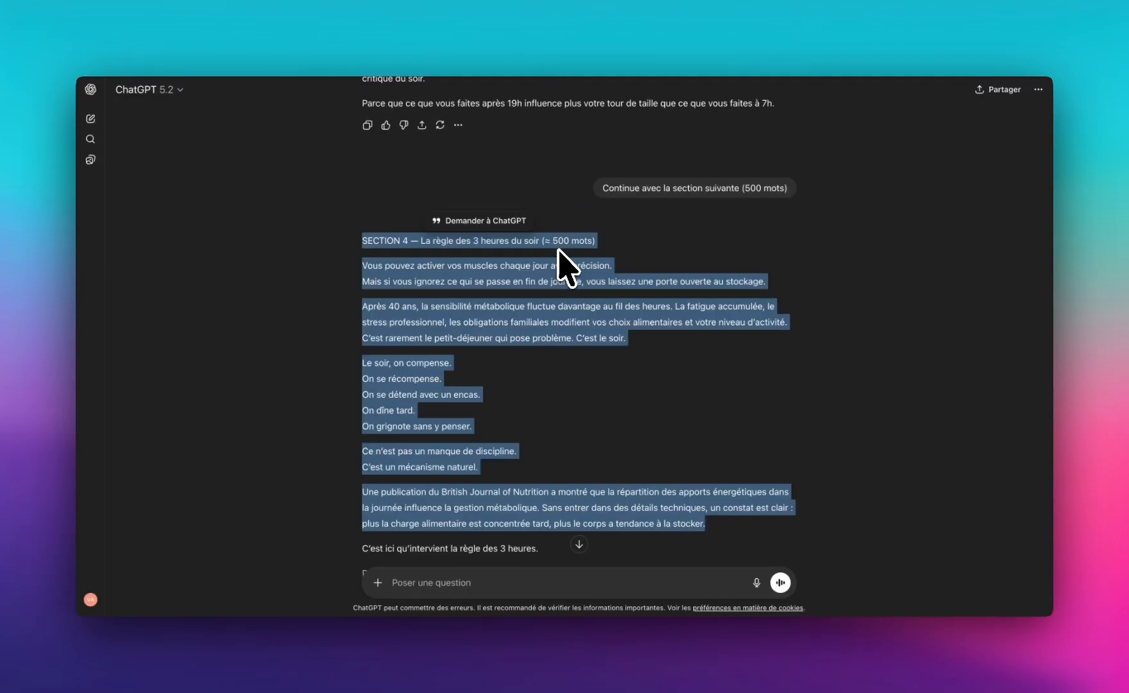
pyautogui.scroll(20, 512, 283)
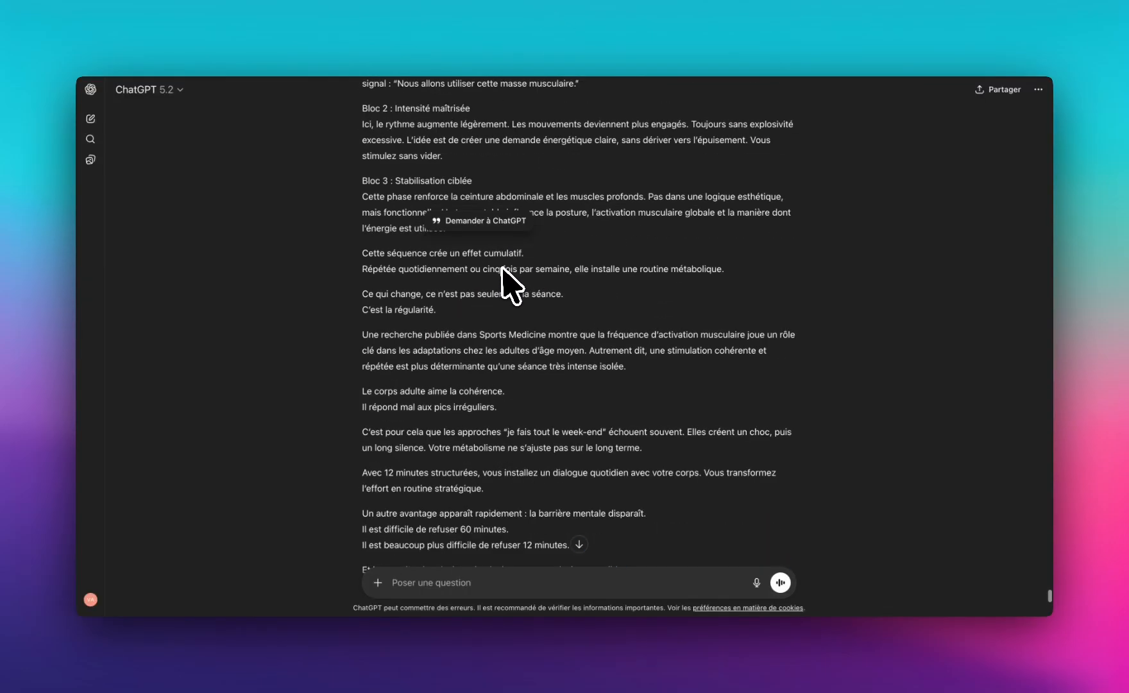
pyautogui.scroll(20, 512, 282)
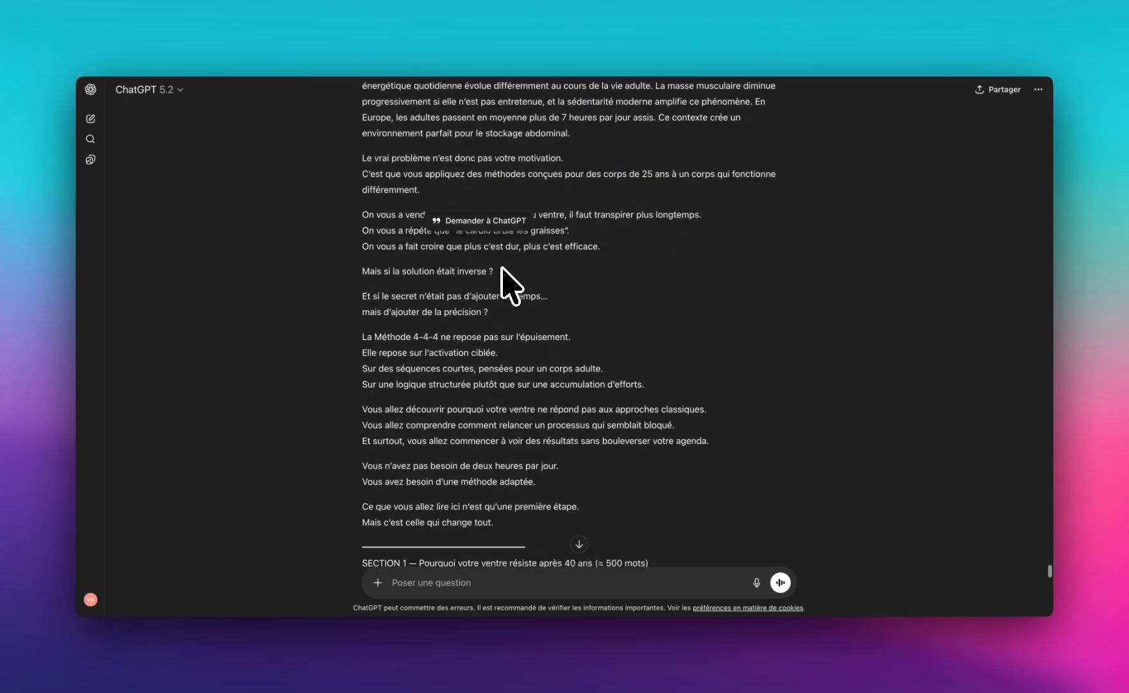
pyautogui.scroll(2, 512, 284)
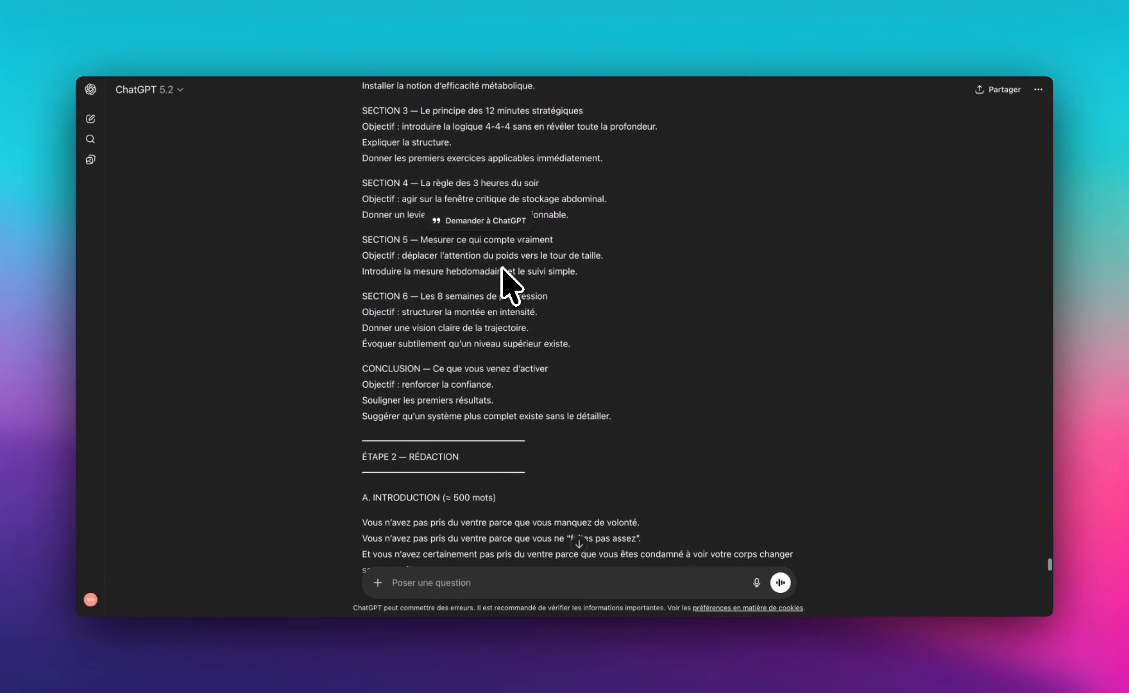
pyautogui.moveTo(613, 417); pyautogui.dragTo(357, 132)
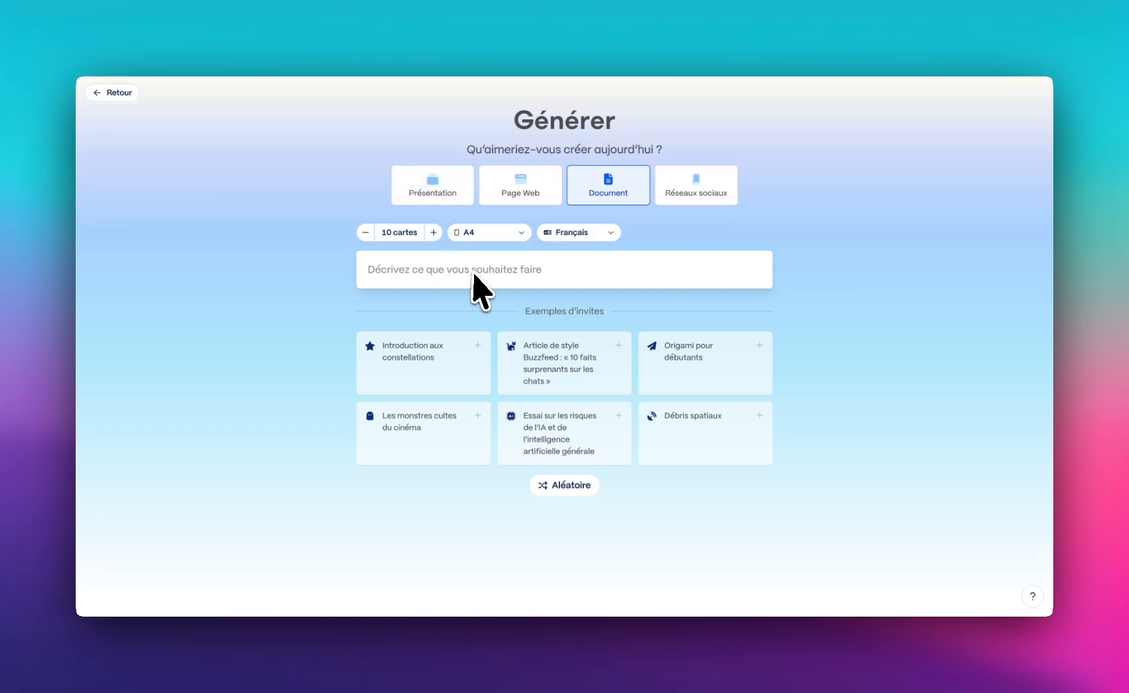
pyautogui.click(476, 277)
pyautogui.hotkey('ctrl', 'v')
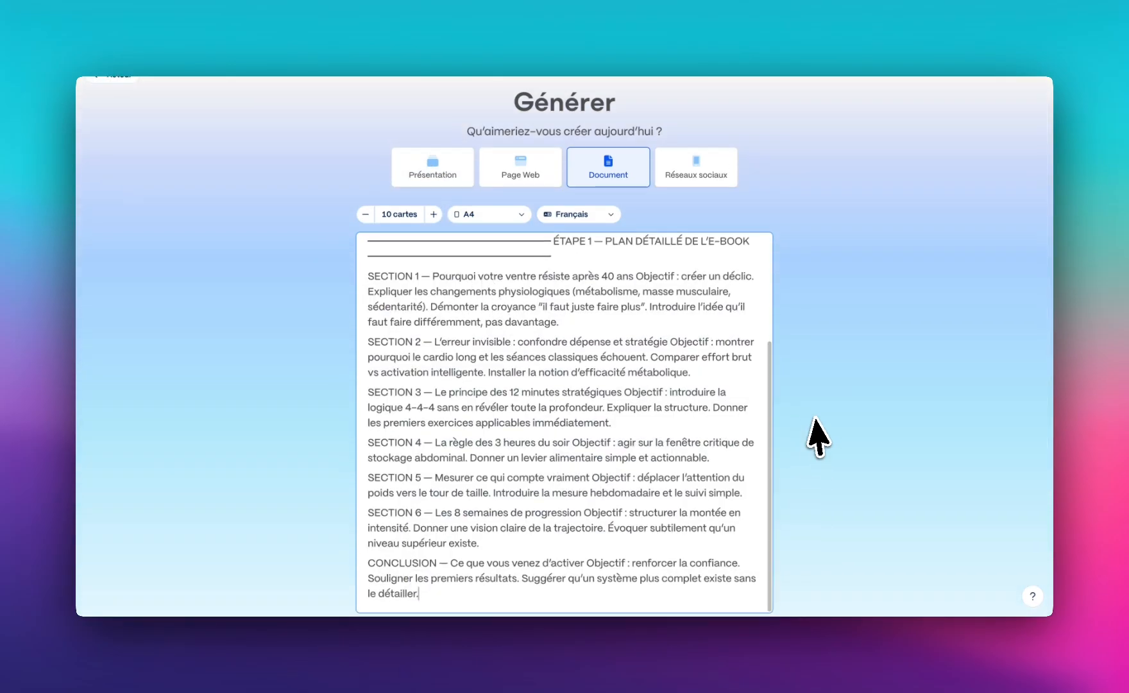
# - Set the document to 30 cards and keep A4 as the card size
pyautogui.scroll(-3, 834, 436)
pyautogui.scroll(3, 642, 449)
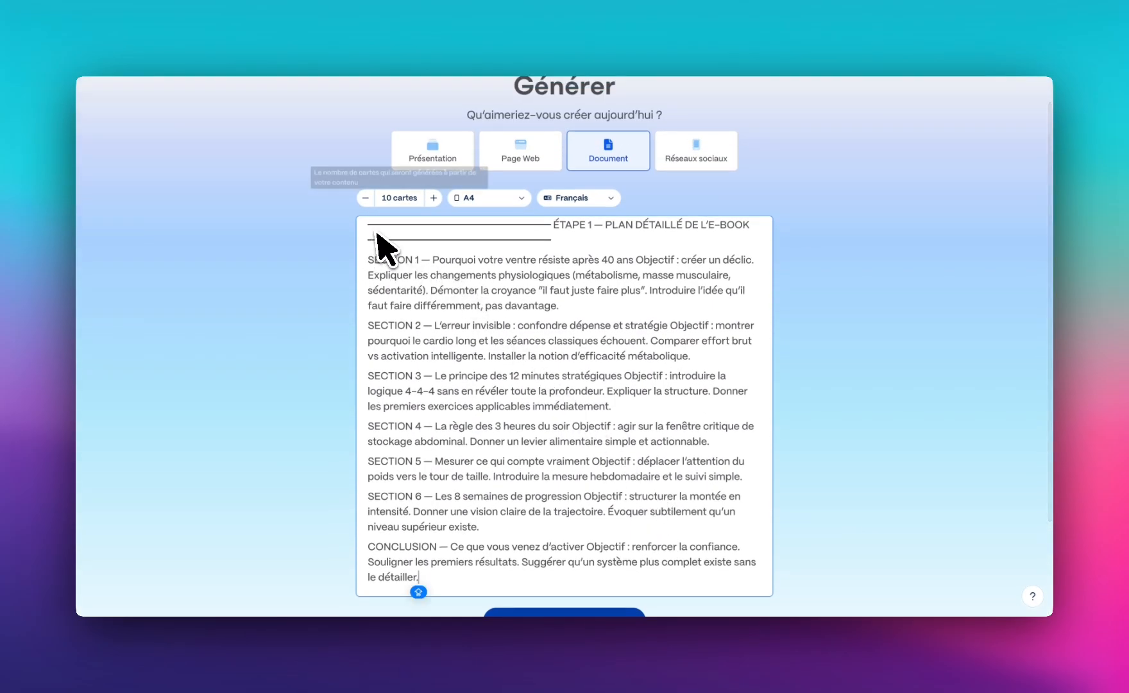
pyautogui.click(434, 198)
pyautogui.click(433, 198)
pyautogui.click(433, 198)
pyautogui.click(434, 198)
pyautogui.click(431, 199)
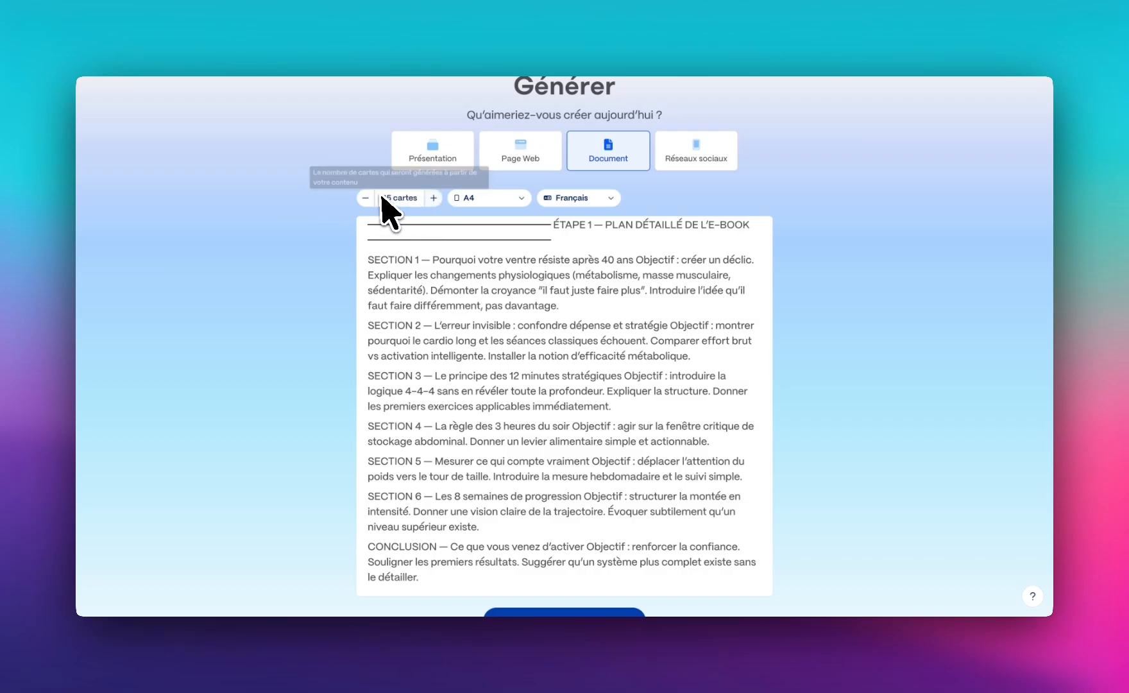
pyautogui.click(366, 195)
pyautogui.click(366, 196)
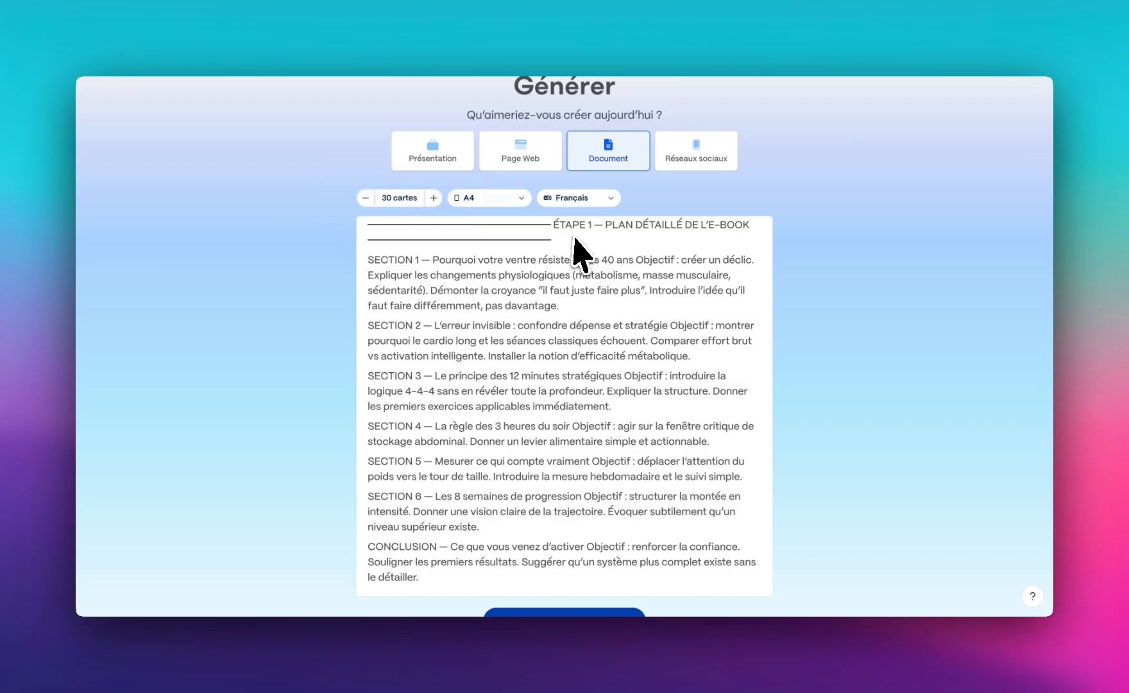
pyautogui.click(521, 205)
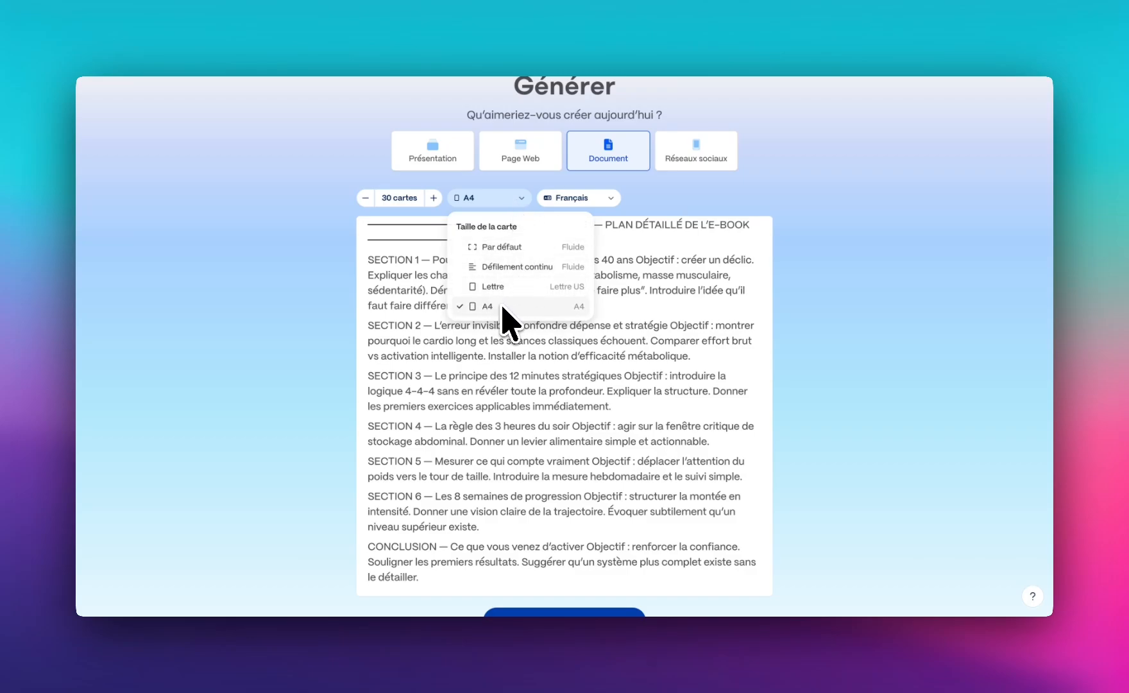
pyautogui.click(641, 212)
# - Open the pasted plan in the prompt editor and review its text amount, audience, tone, language and visual settings
pyautogui.scroll(-3, 627, 276)
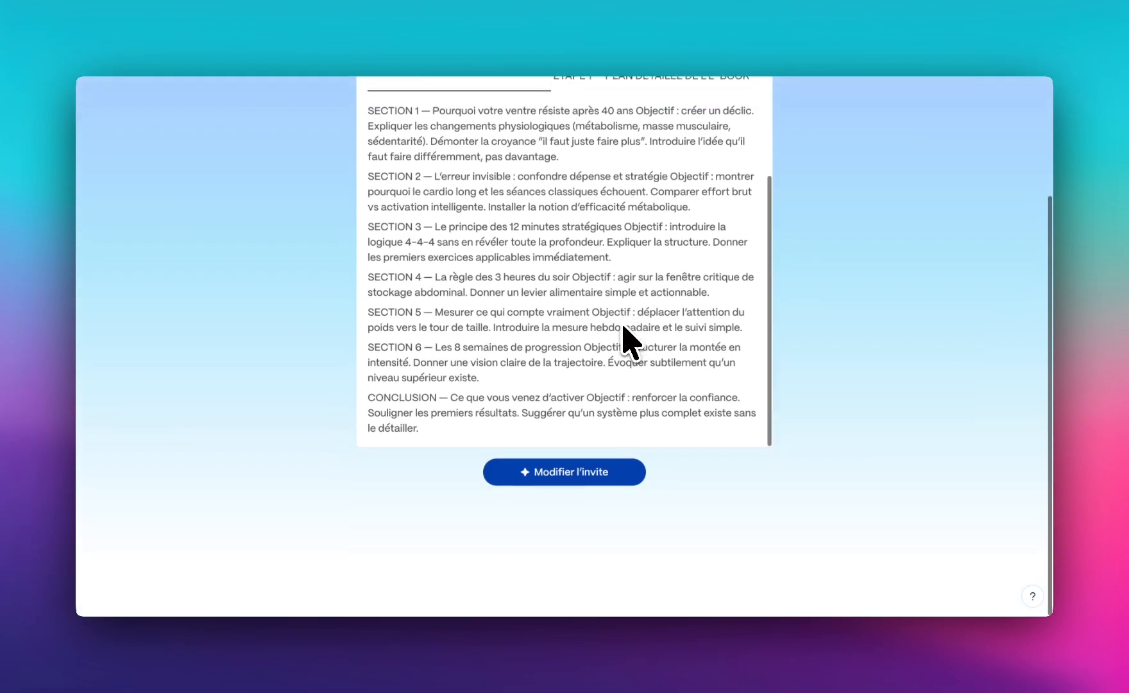
pyautogui.scroll(1, 610, 385)
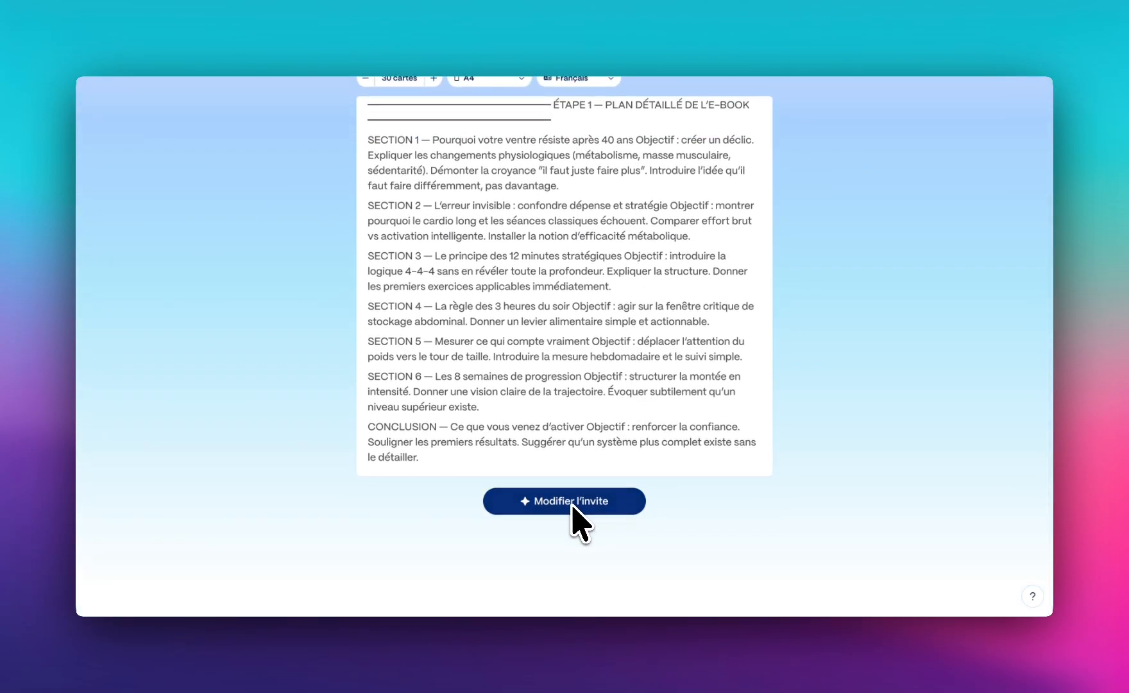
pyautogui.click(571, 501)
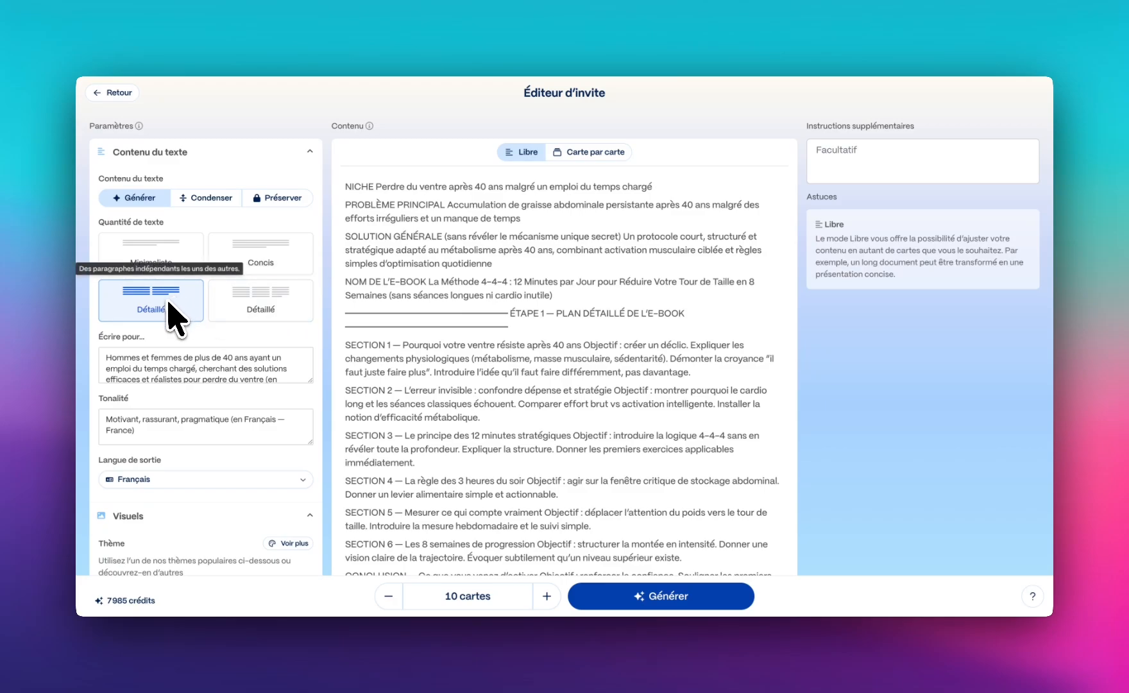
pyautogui.scroll(-1, 211, 346)
pyautogui.scroll(-1, 186, 314)
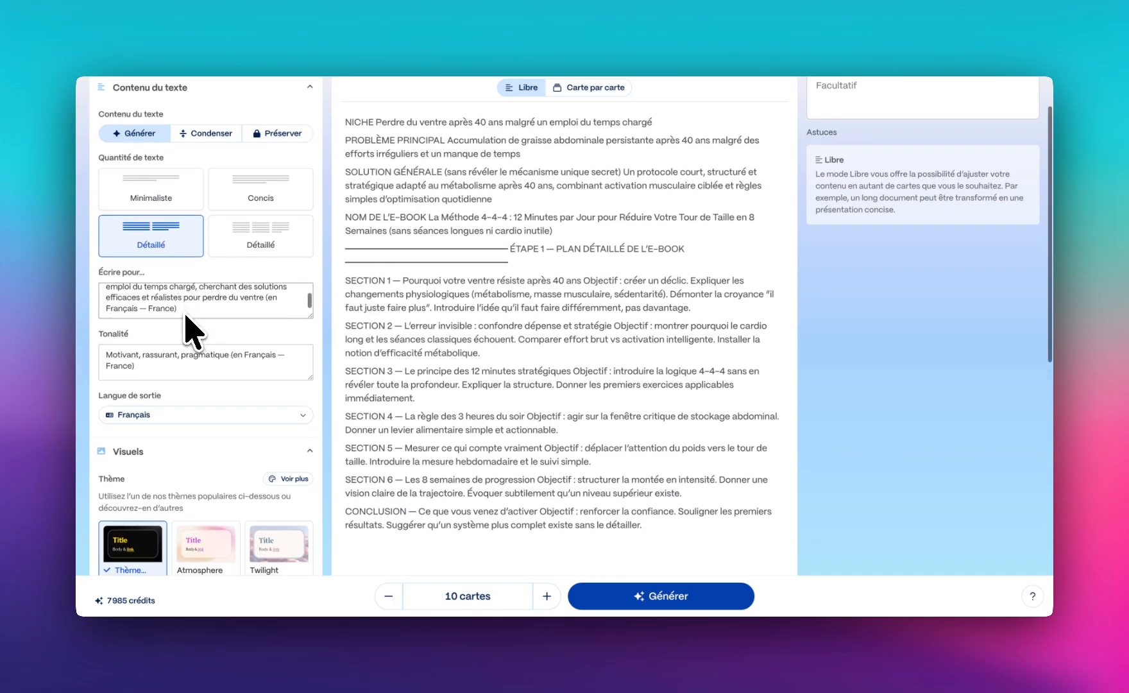
pyautogui.scroll(2, 185, 321)
pyautogui.scroll(-1, 184, 380)
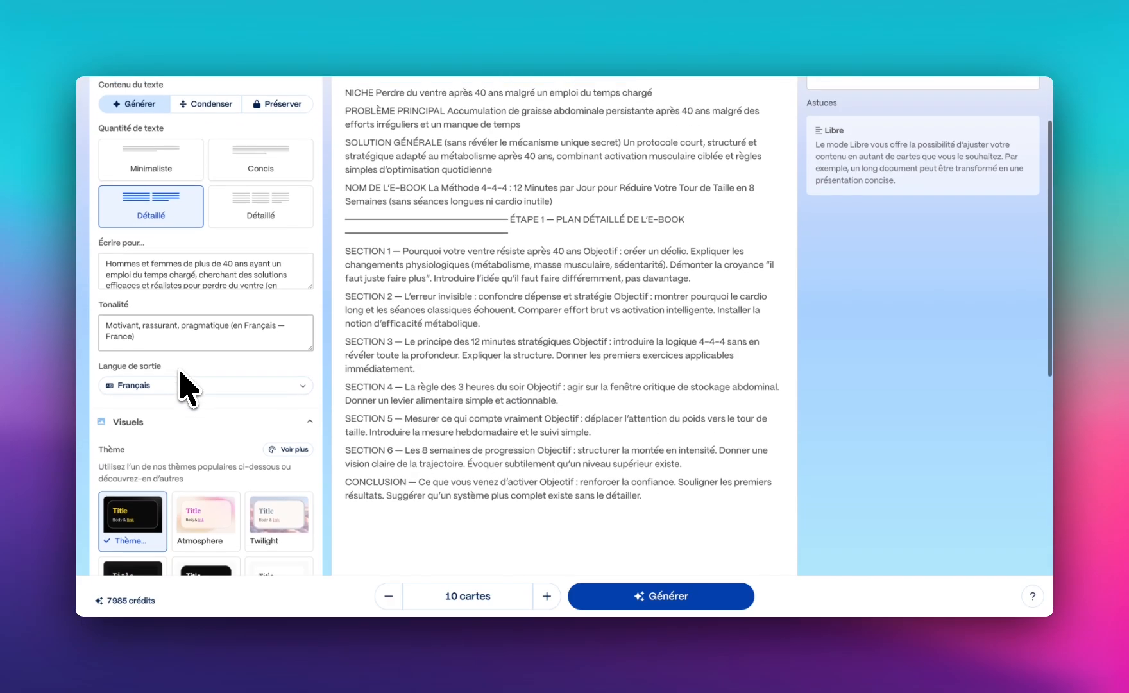
pyautogui.scroll(-2, 170, 369)
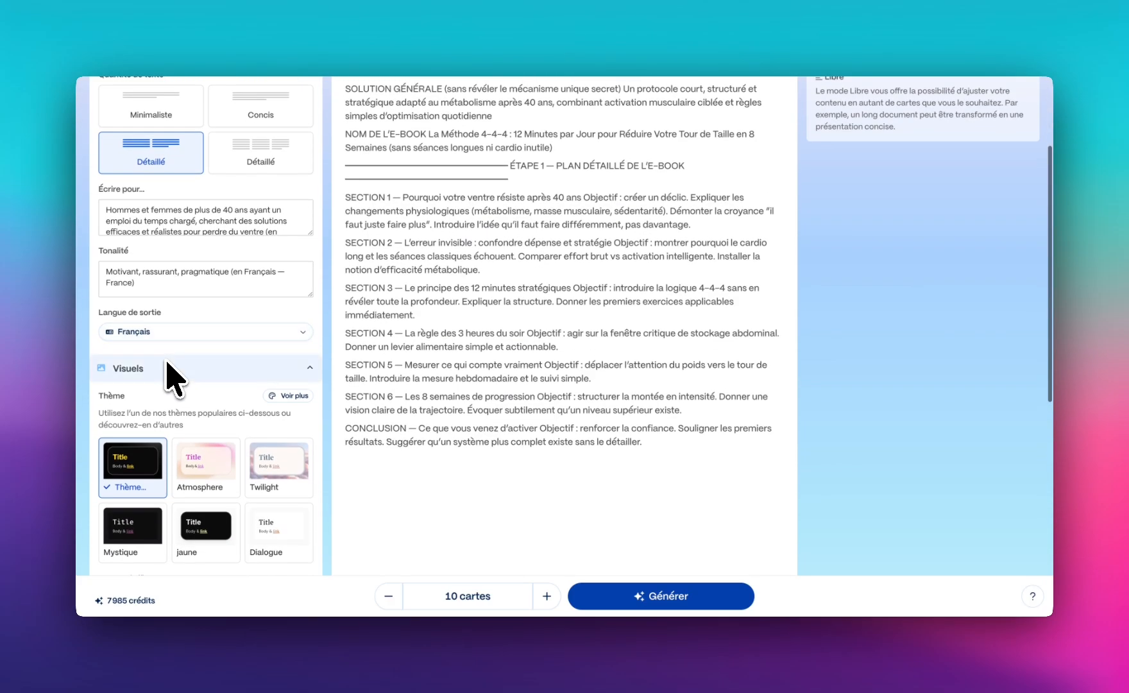
pyautogui.scroll(-1, 211, 369)
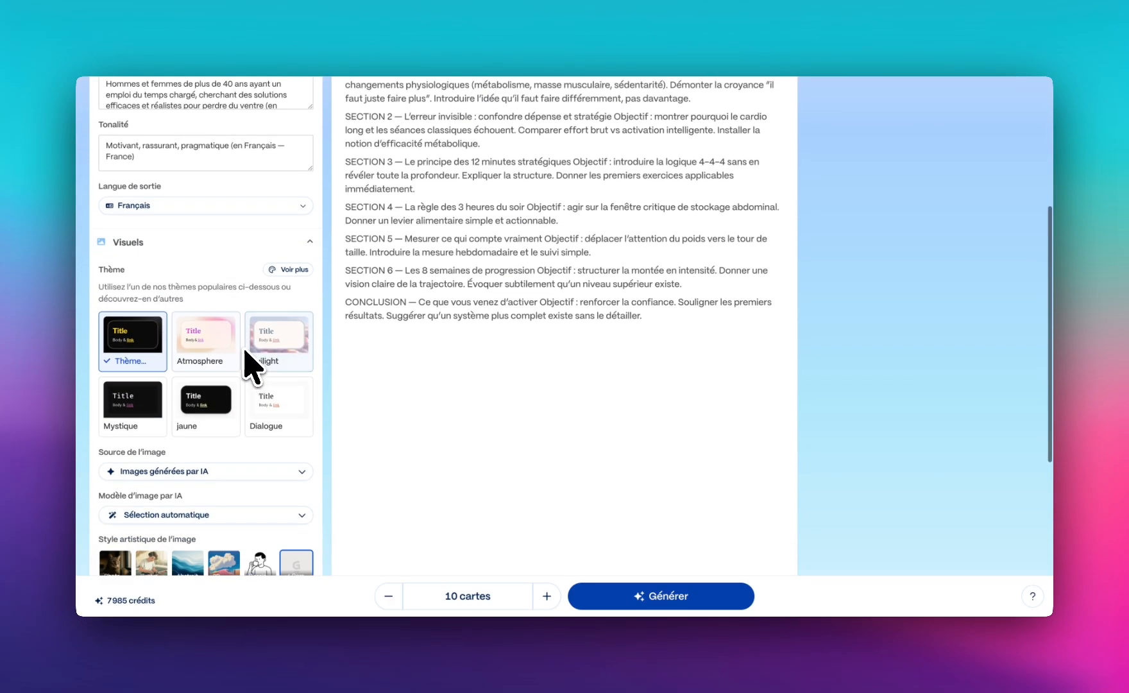
# - Preview the standard themes Nova, Coral Glow and Seafoam in the full theme gallery, and close the gallery
pyautogui.click(285, 270)
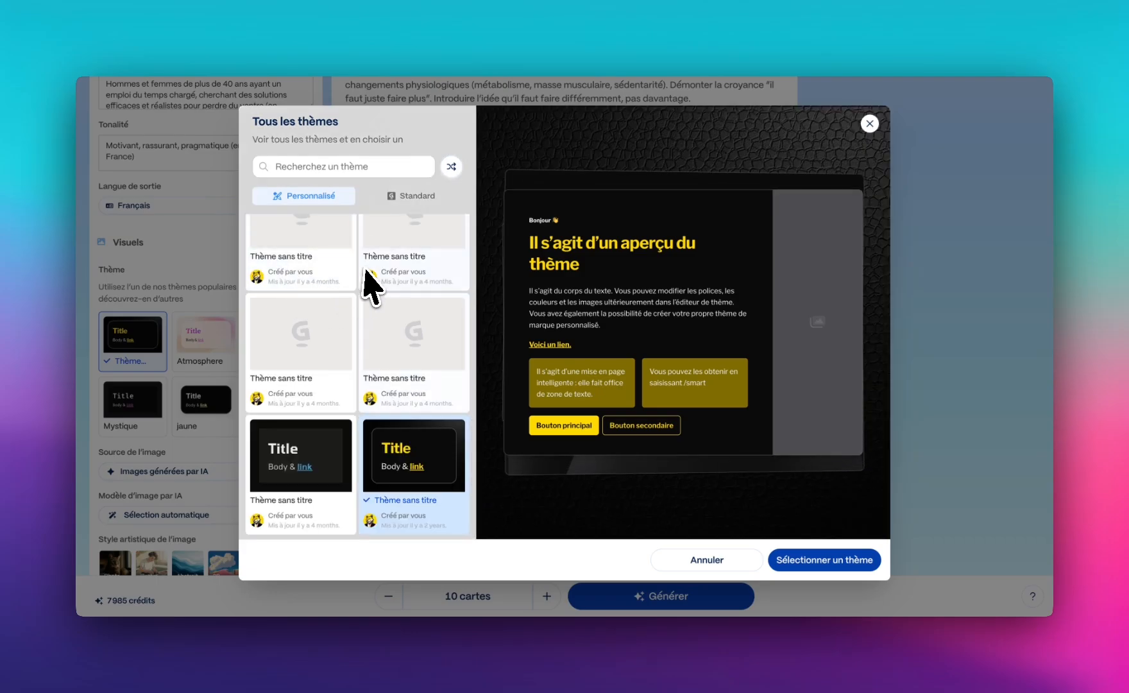
pyautogui.click(405, 198)
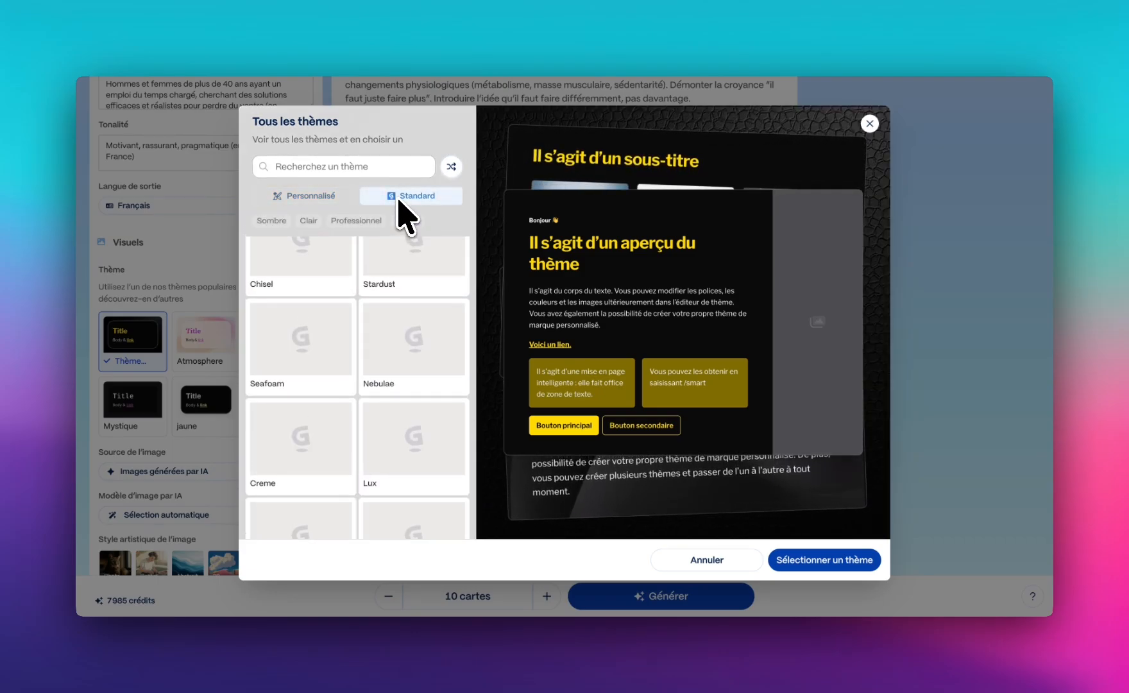
pyautogui.scroll(8, 403, 308)
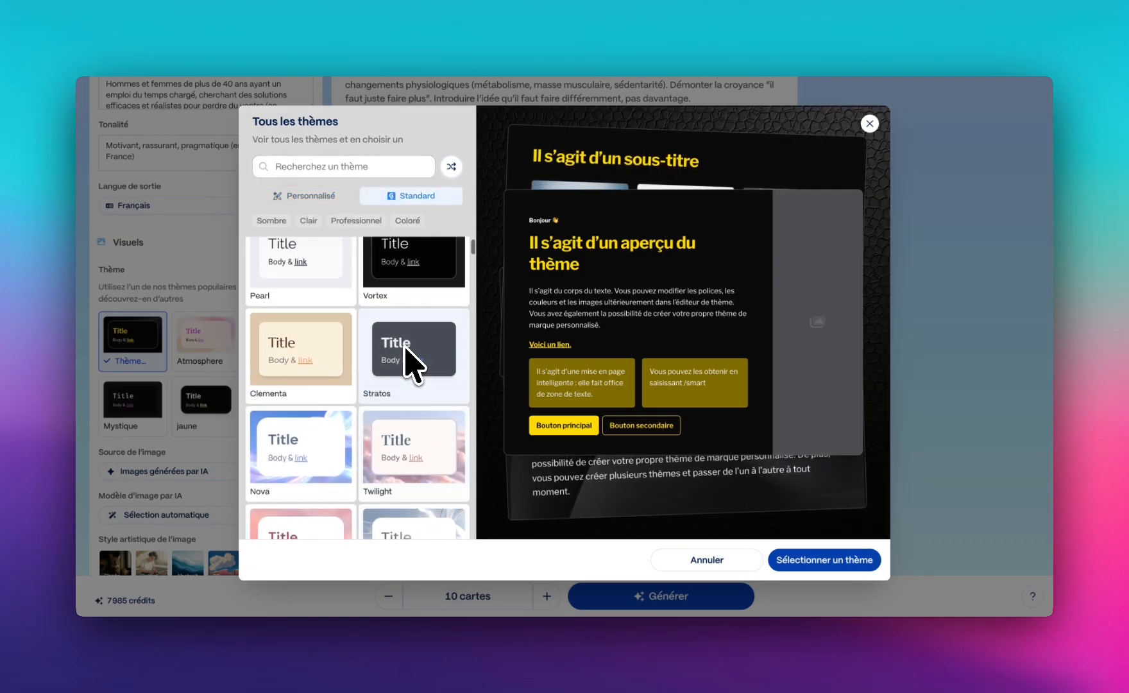
pyautogui.click(337, 452)
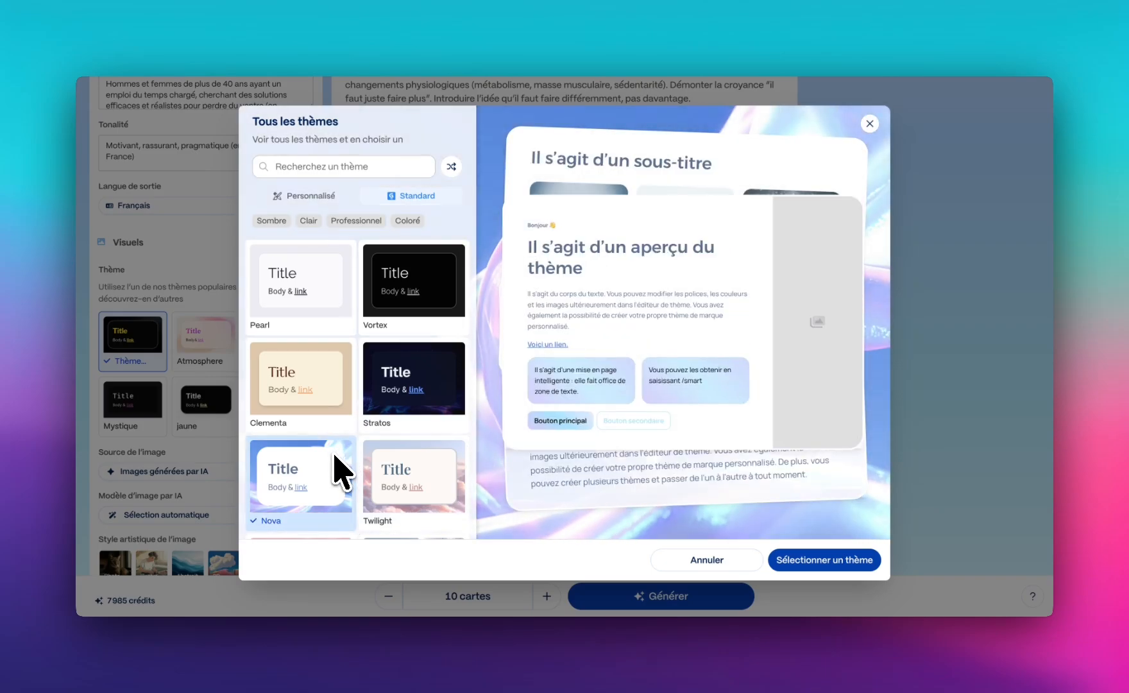
pyautogui.scroll(-5, 337, 458)
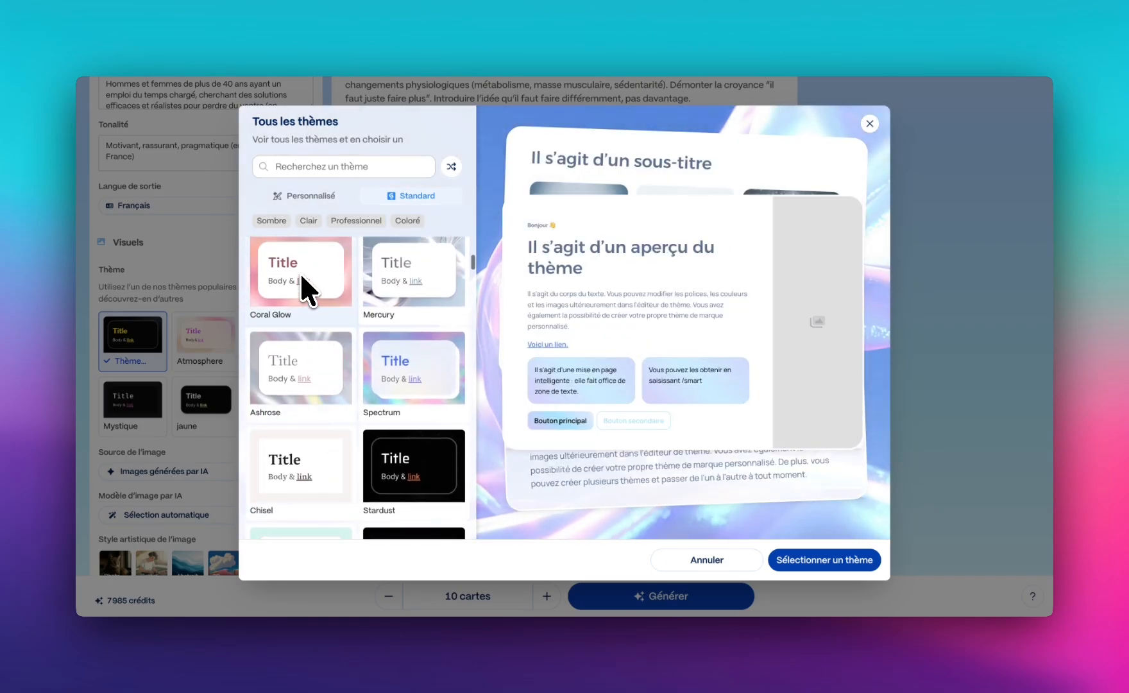
pyautogui.click(302, 279)
pyautogui.scroll(-2, 324, 359)
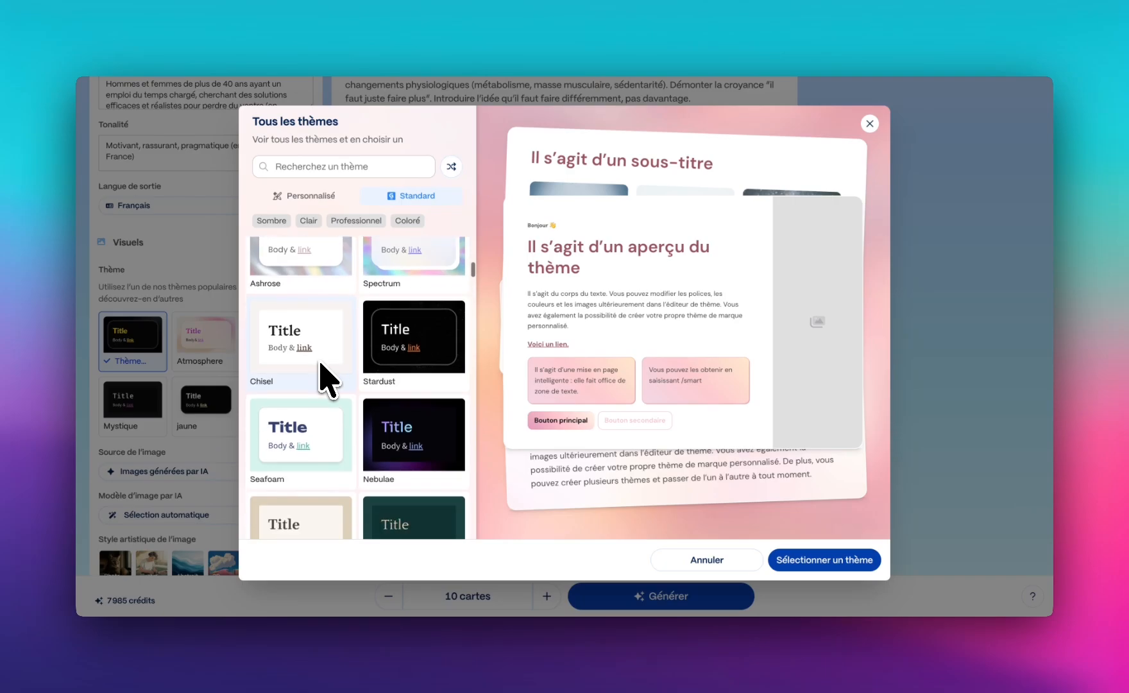
pyautogui.scroll(-2, 325, 379)
pyautogui.click(319, 350)
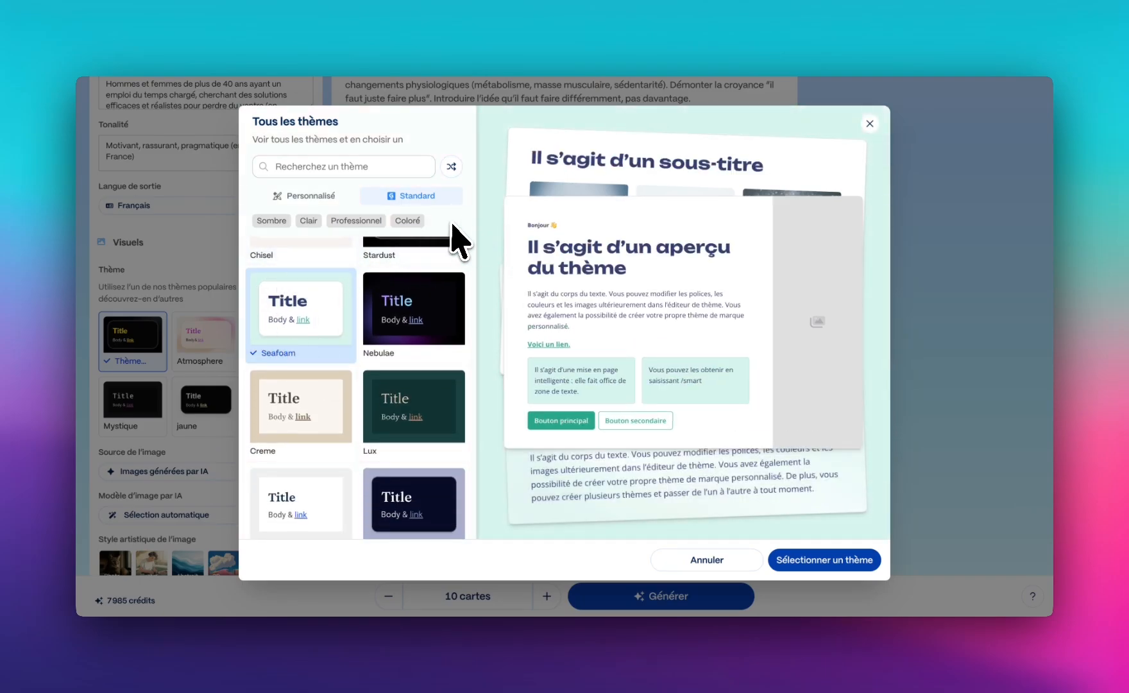
pyautogui.click(870, 123)
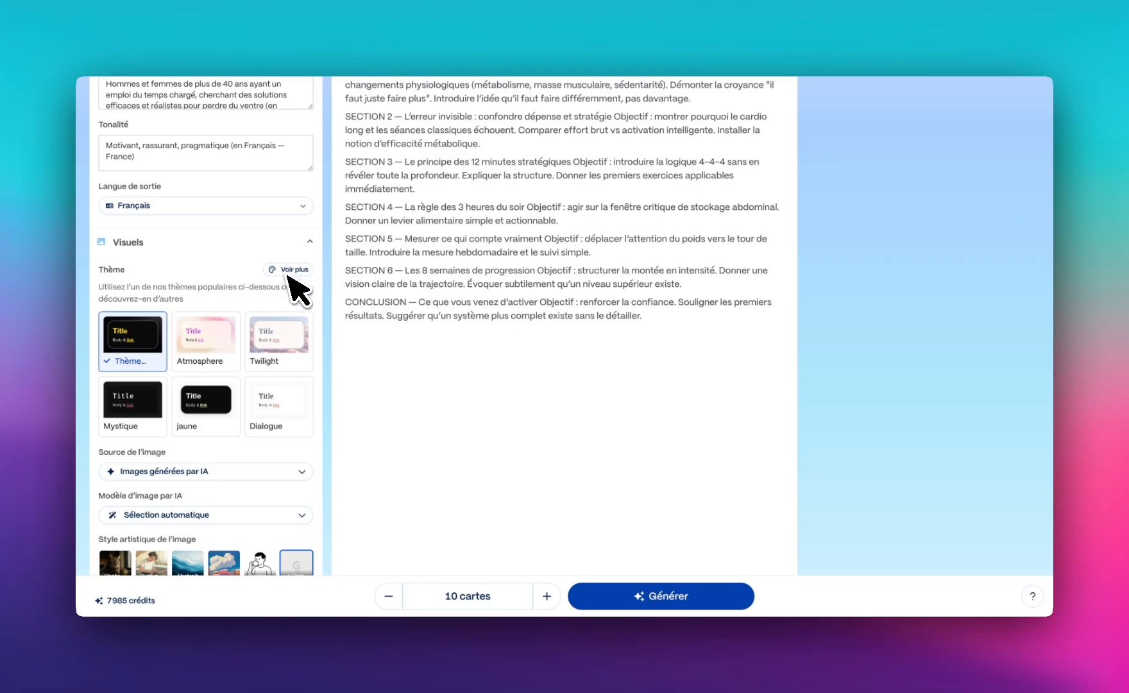
# - Apply the standard Seafoam theme to the document from the full theme gallery
pyautogui.scroll(-1, 276, 279)
pyautogui.click(281, 229)
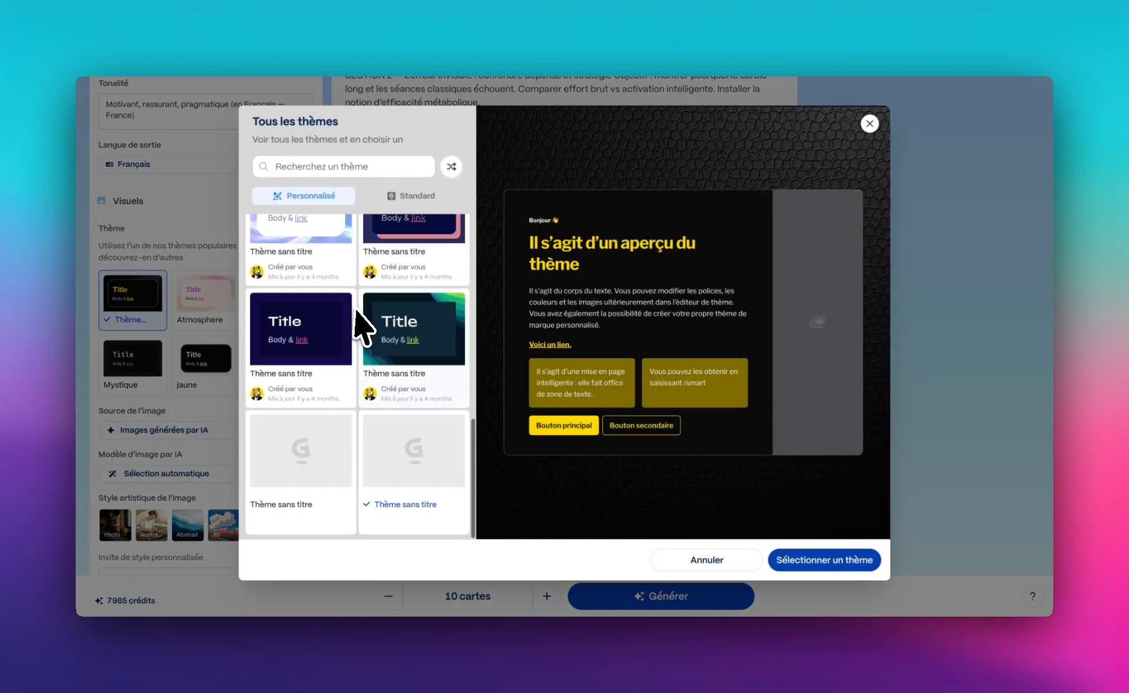
pyautogui.click(413, 198)
pyautogui.click(320, 334)
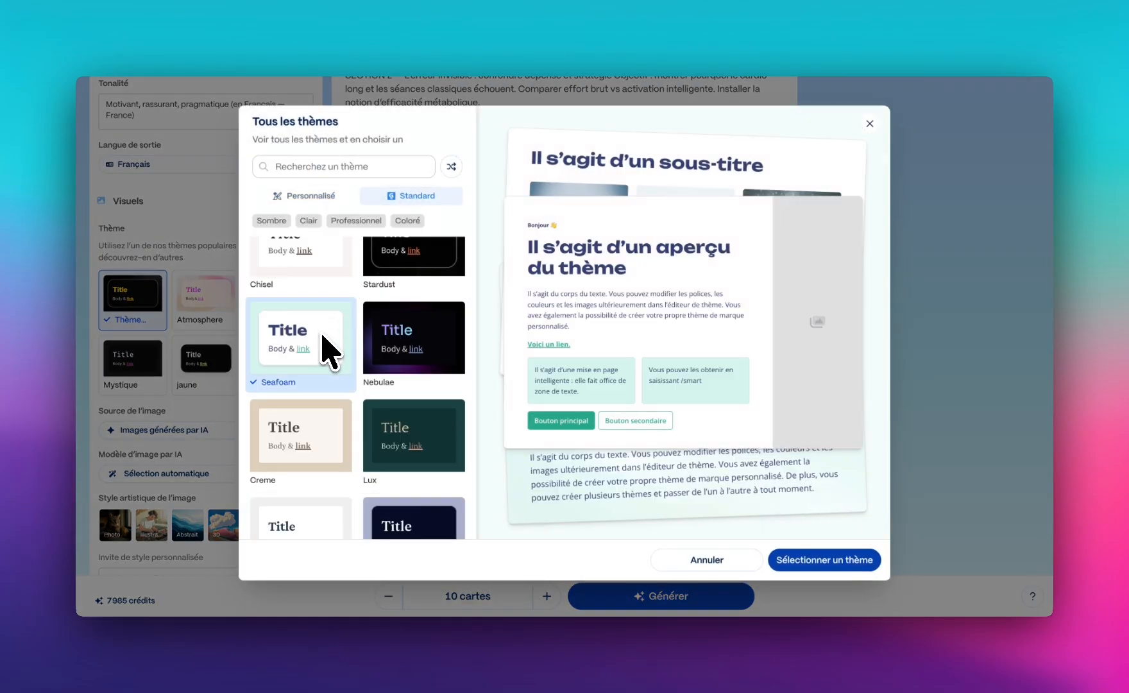
pyautogui.click(788, 561)
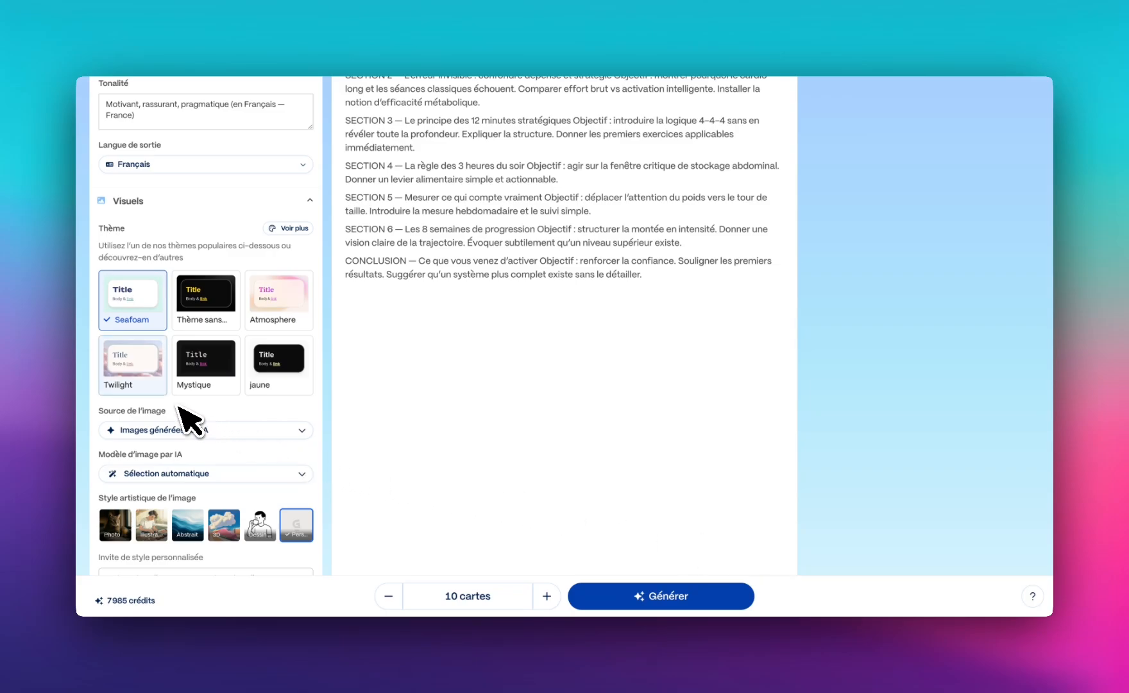
# - Review the available image sources, from stock photos to empty placeholders, keeping AI-generated images as the source
pyautogui.scroll(-1, 180, 443)
pyautogui.scroll(-1, 148, 471)
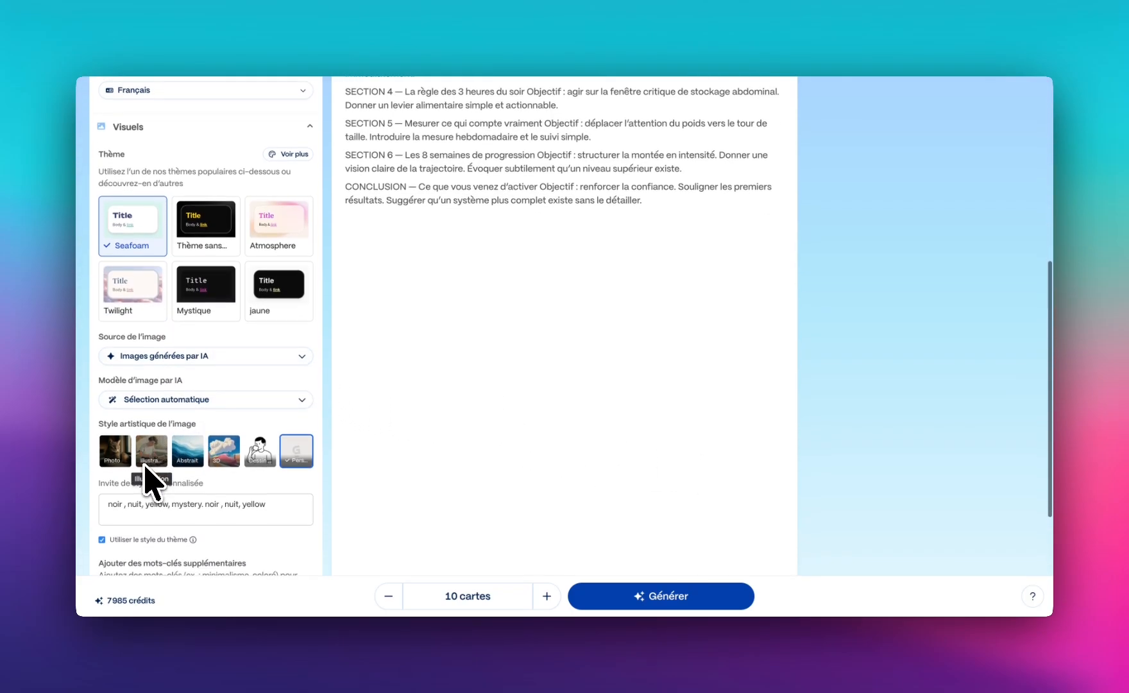
pyautogui.click(155, 358)
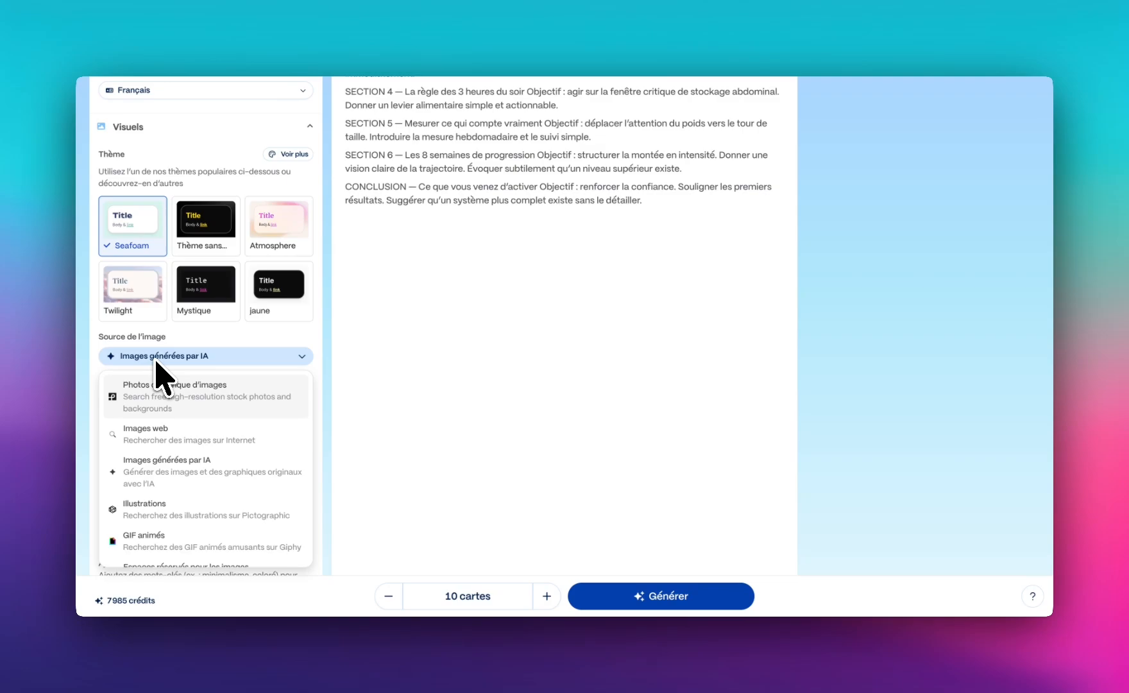
pyautogui.scroll(-3, 163, 437)
pyautogui.scroll(2, 168, 472)
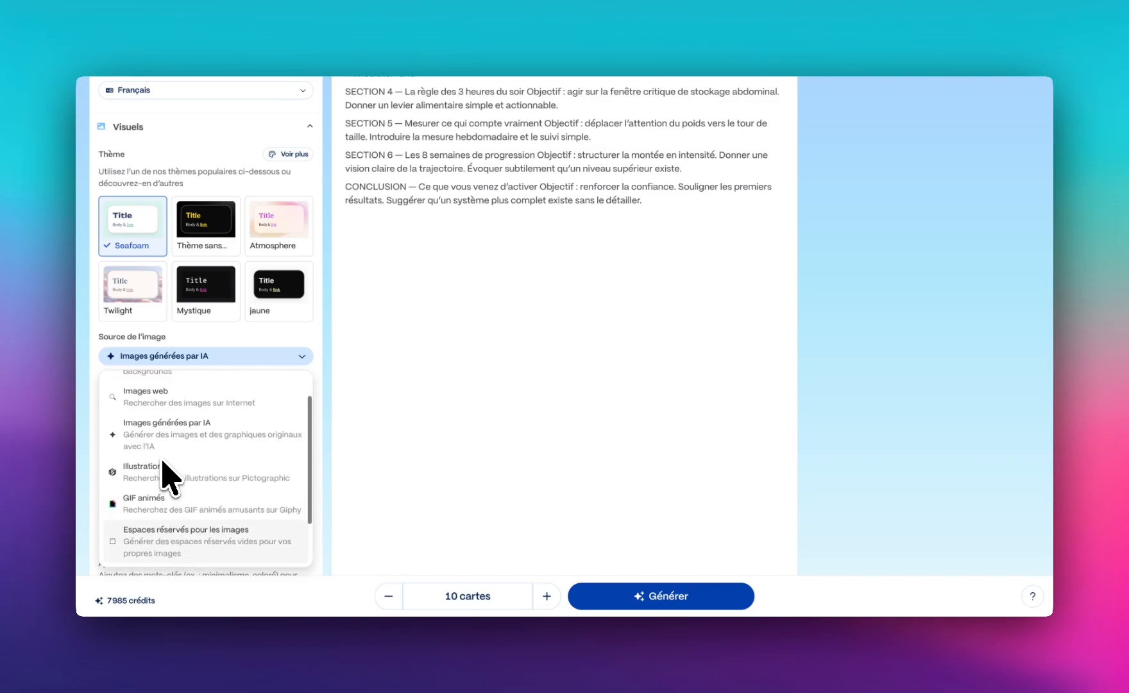
pyautogui.click(280, 357)
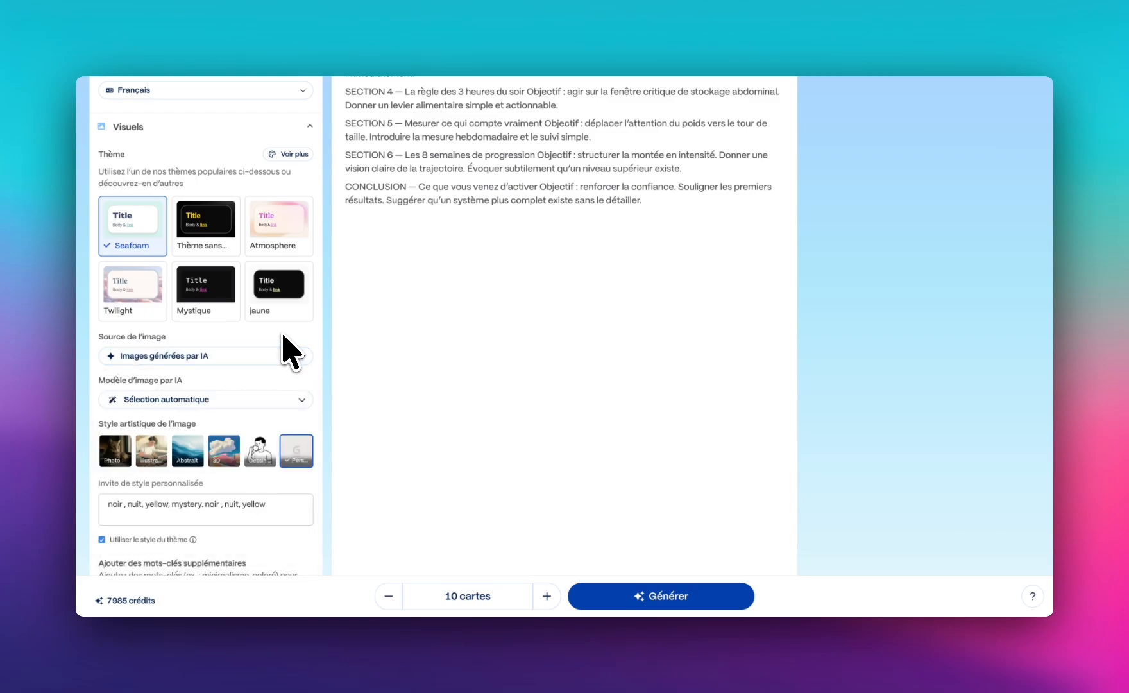
# - Set the AI image model to Nano Banana Pro
pyautogui.click(218, 399)
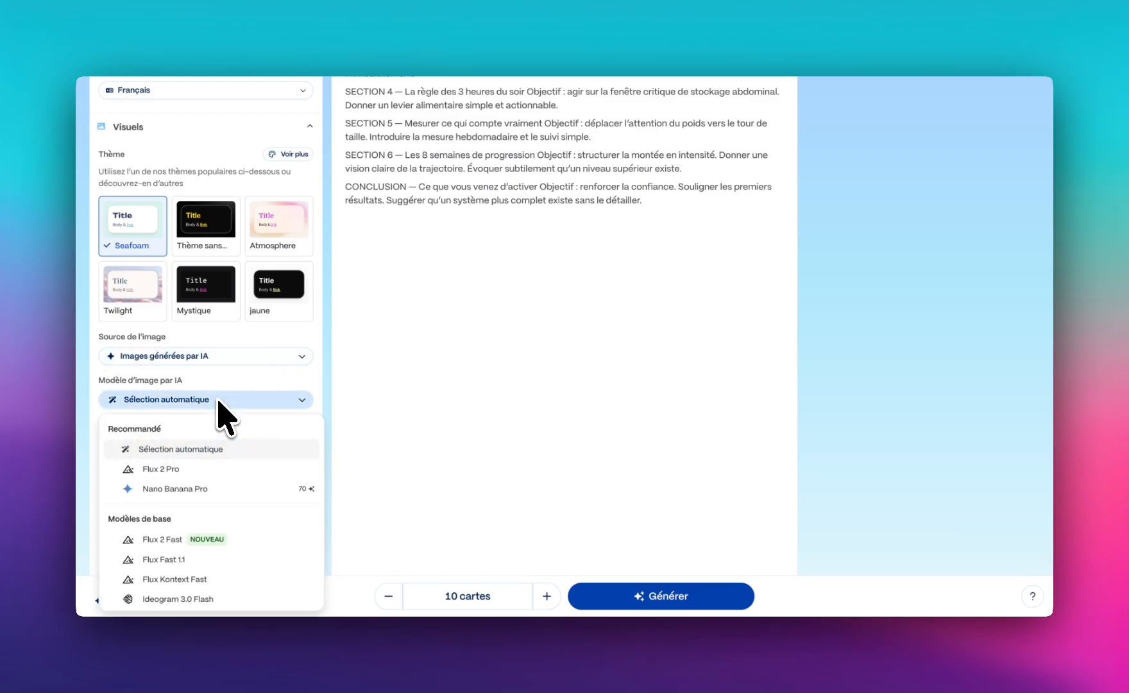
pyautogui.scroll(-3, 222, 504)
pyautogui.scroll(2, 222, 504)
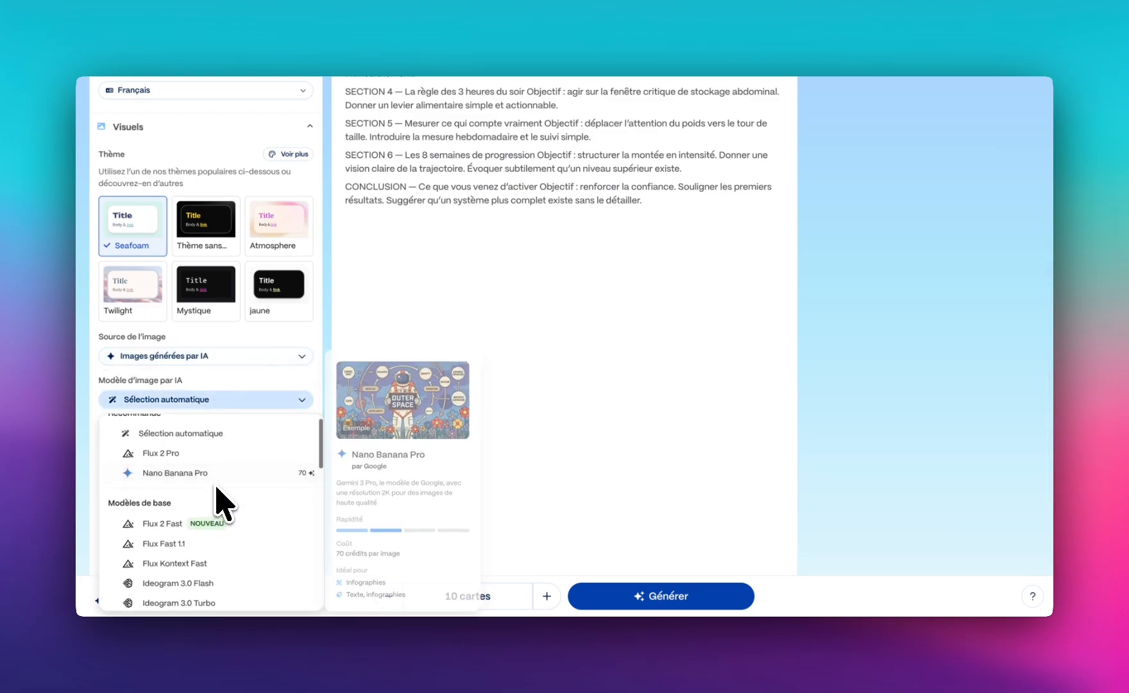
pyautogui.scroll(1, 218, 500)
pyautogui.moveTo(208, 497)
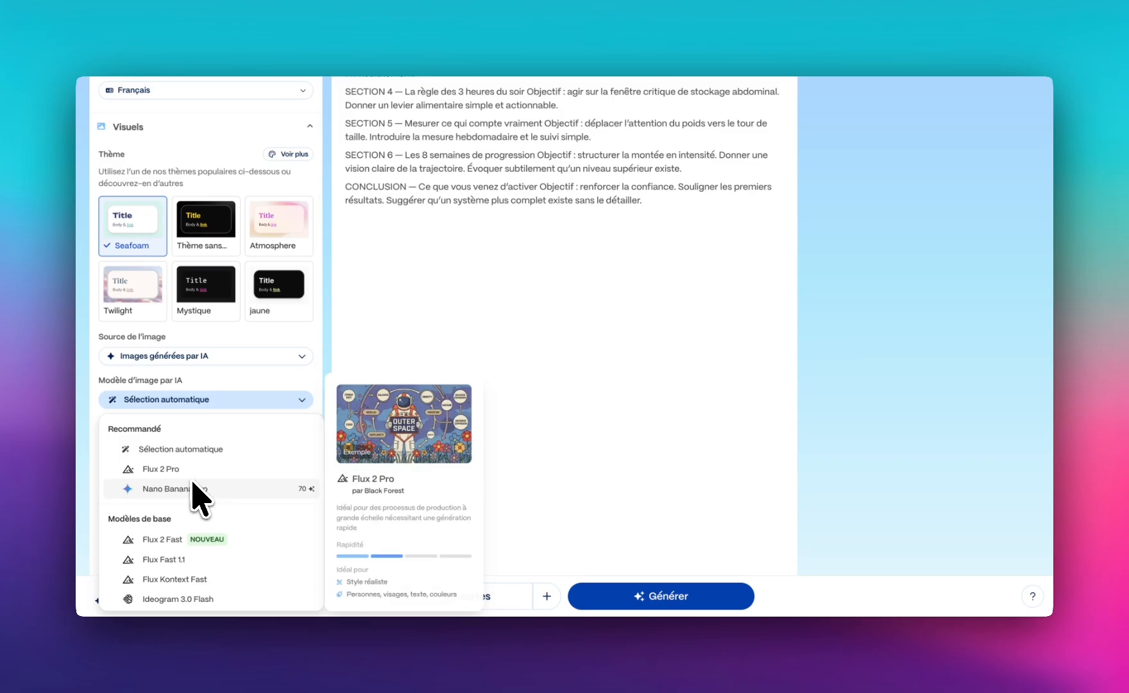
pyautogui.click(174, 489)
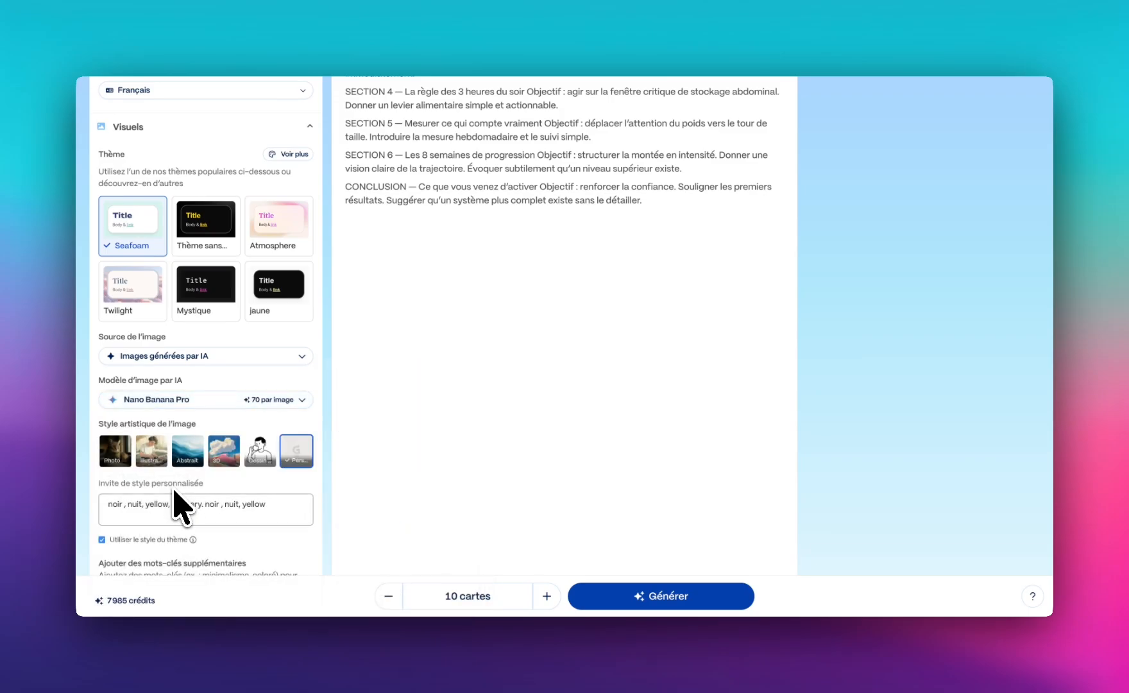
pyautogui.click(173, 401)
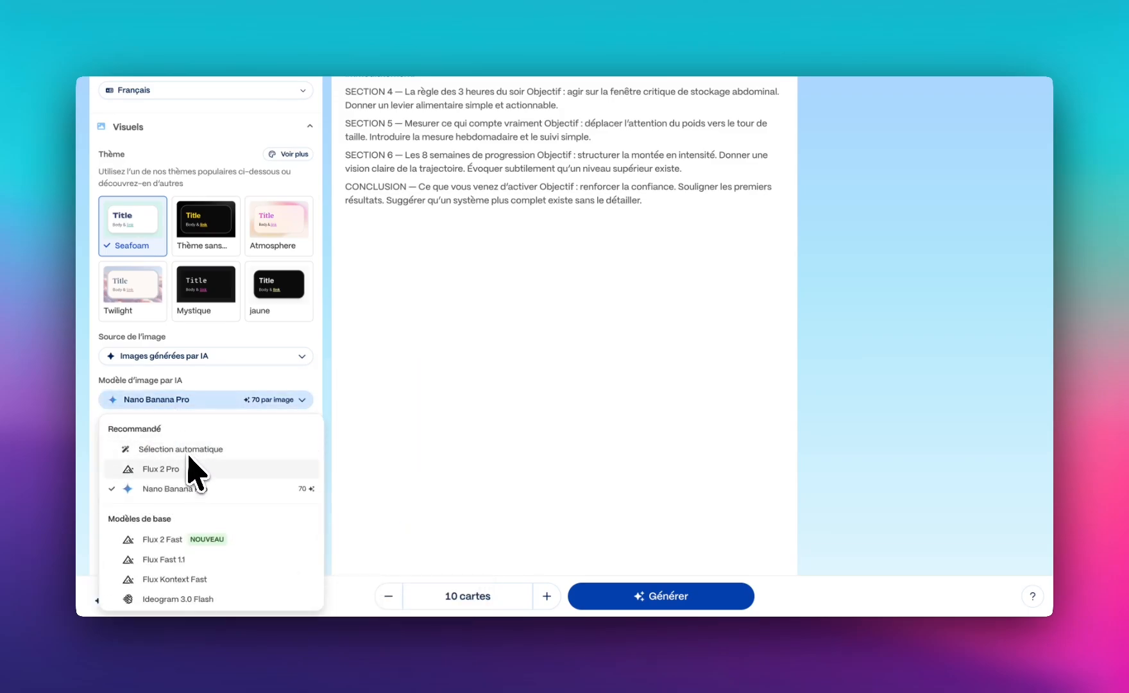
pyautogui.moveTo(180, 471)
pyautogui.click(292, 399)
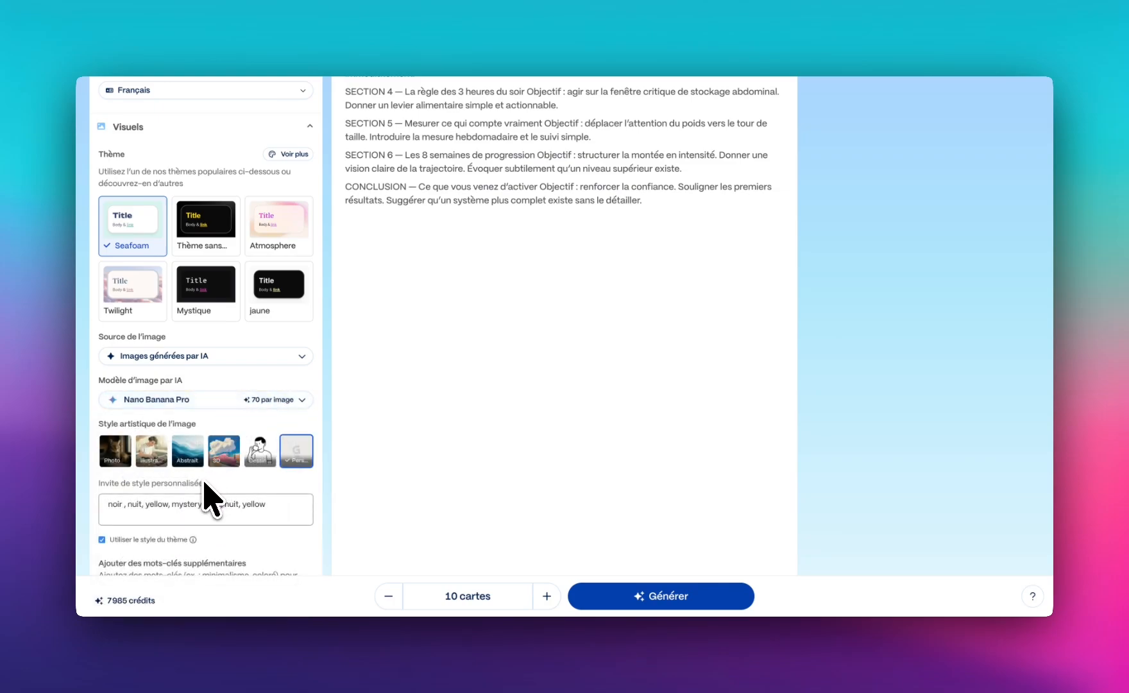
# - Set the image art style to line drawing and add the extra style keyword "minimaliste"
pyautogui.scroll(-1, 239, 479)
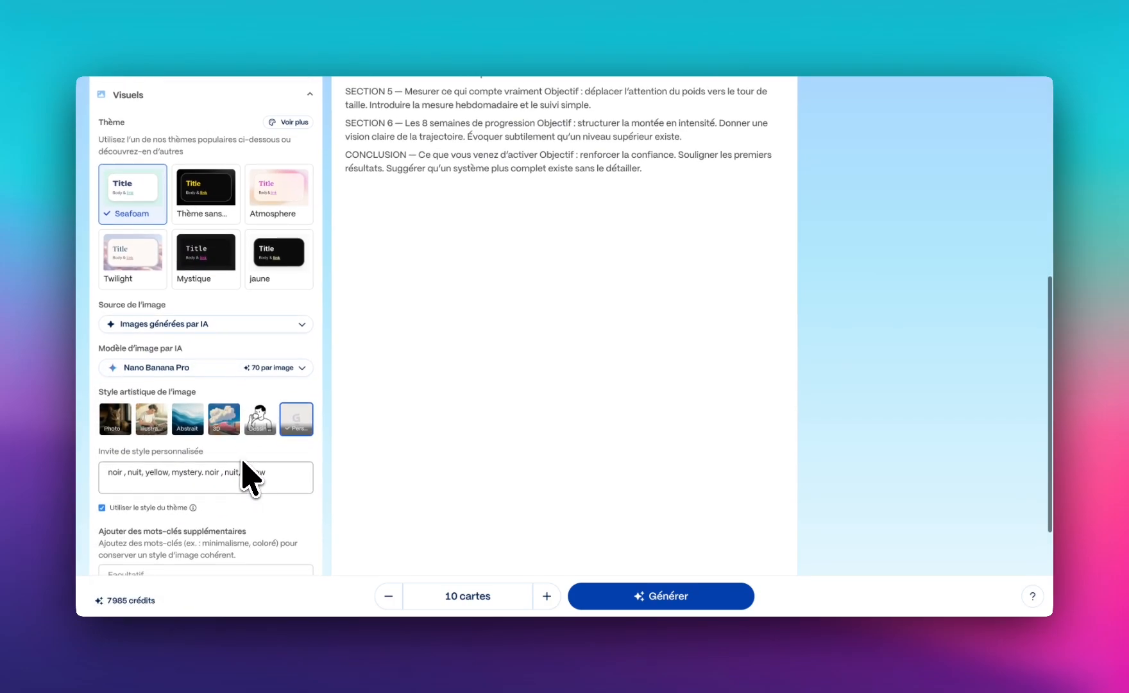
pyautogui.click(261, 423)
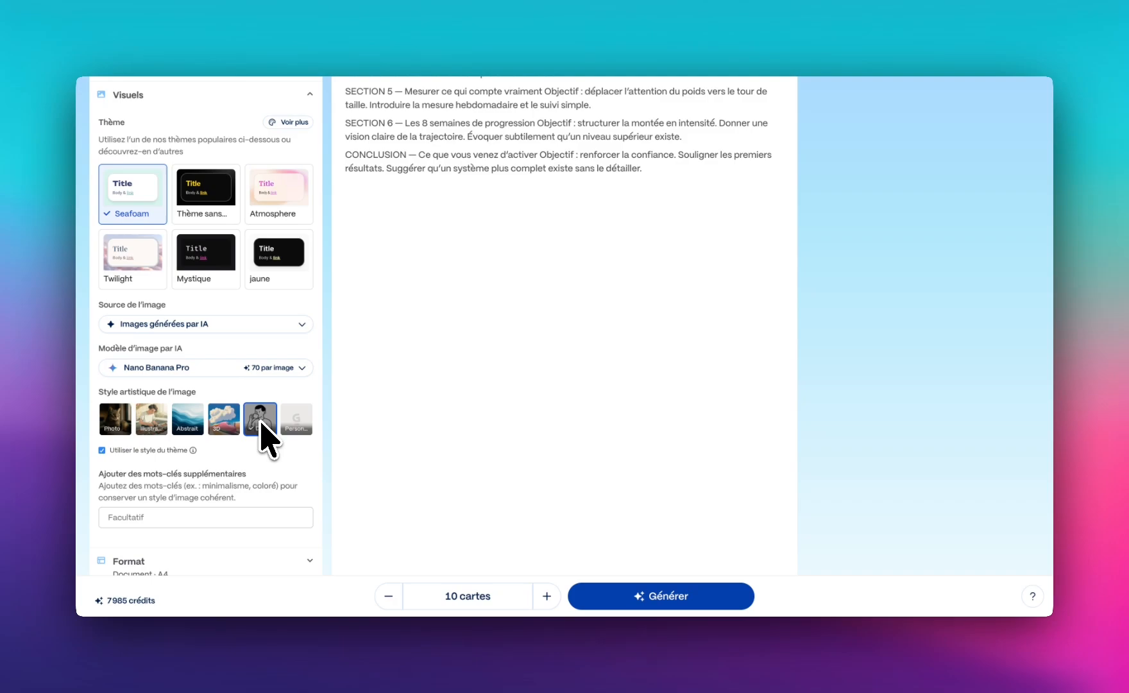
pyautogui.scroll(-3, 239, 472)
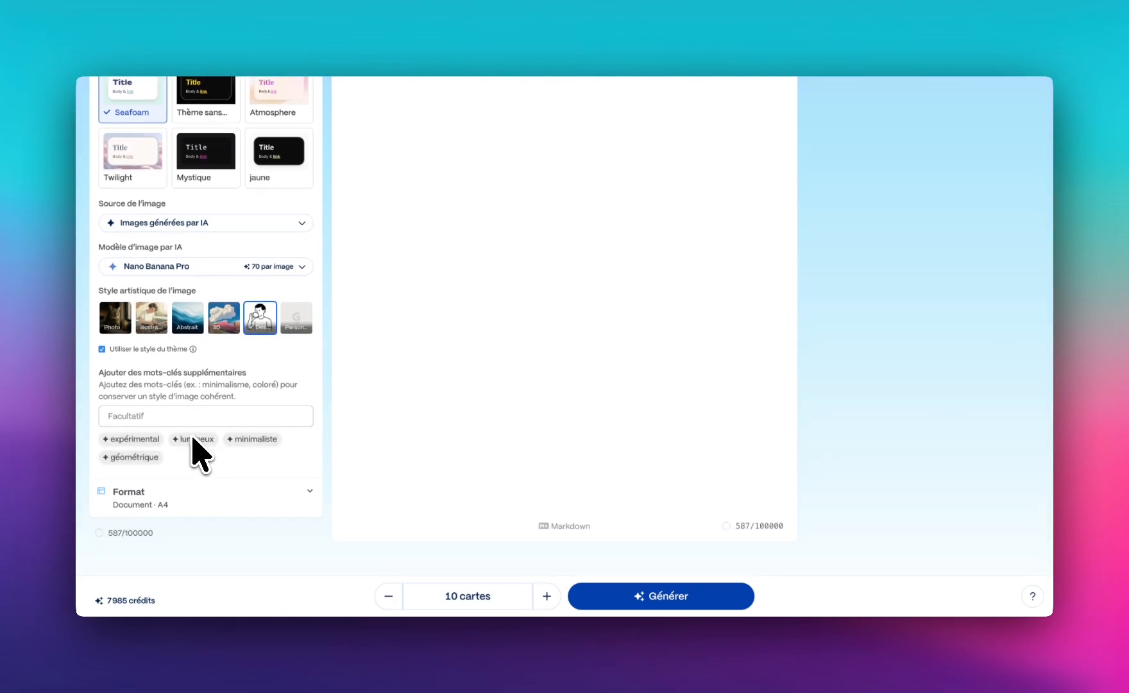
pyautogui.click(249, 439)
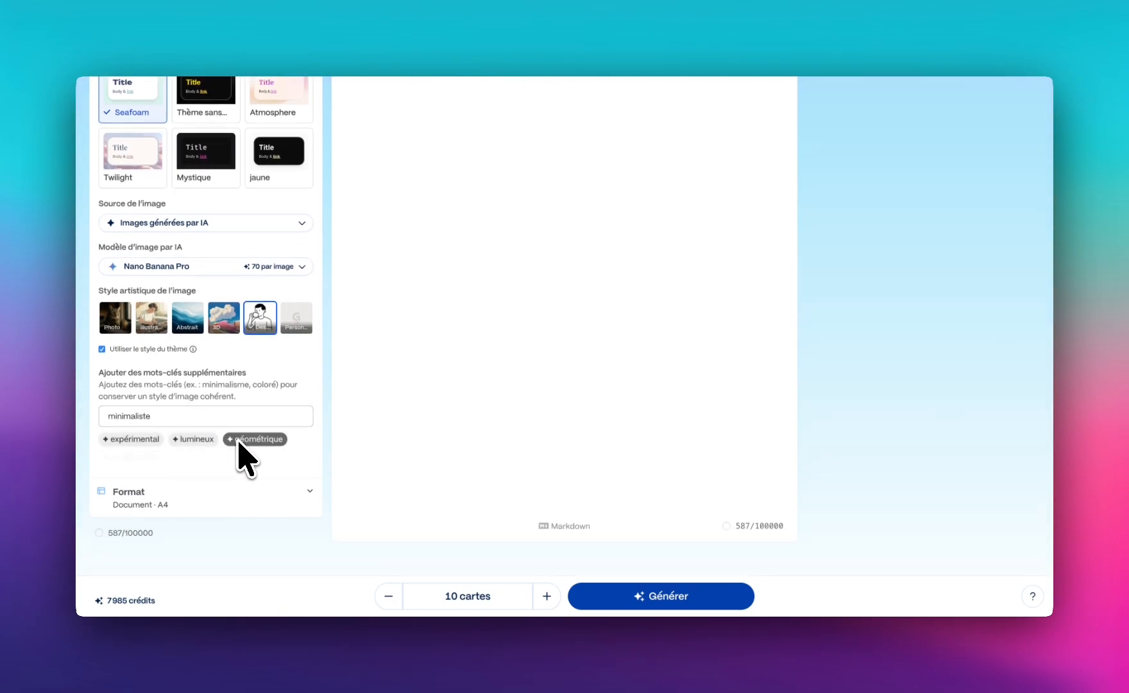
# - Set the document length to 30 cards and start generating it
pyautogui.scroll(-1, 212, 471)
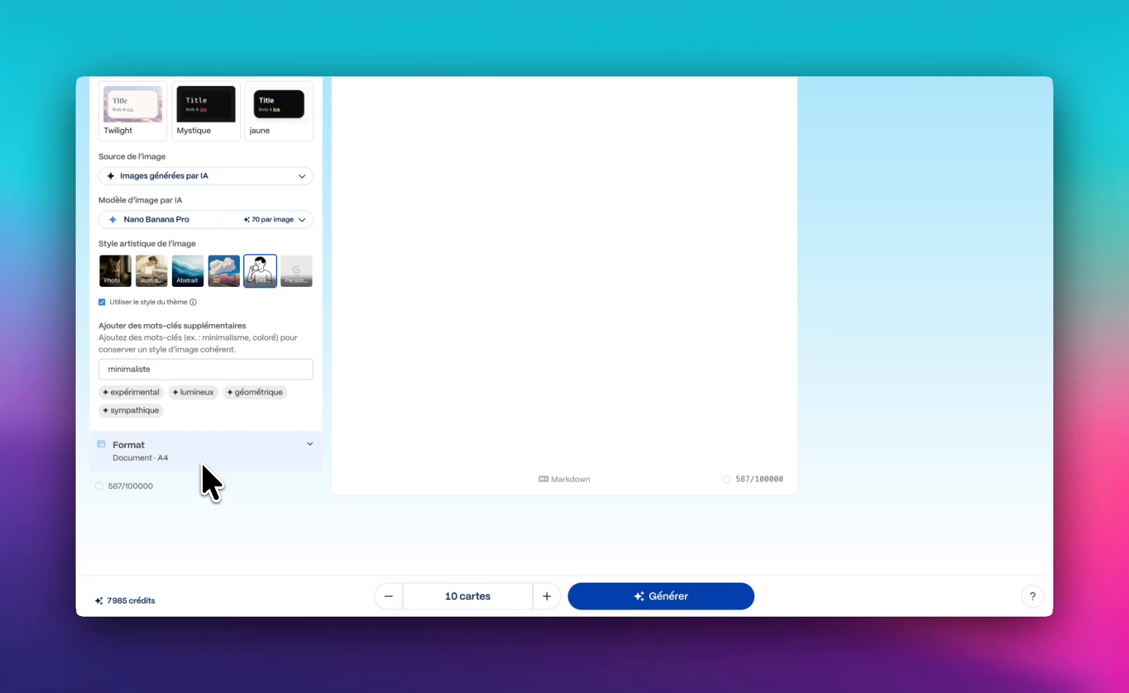
pyautogui.click(546, 596)
pyautogui.click(545, 596)
pyautogui.click(546, 596)
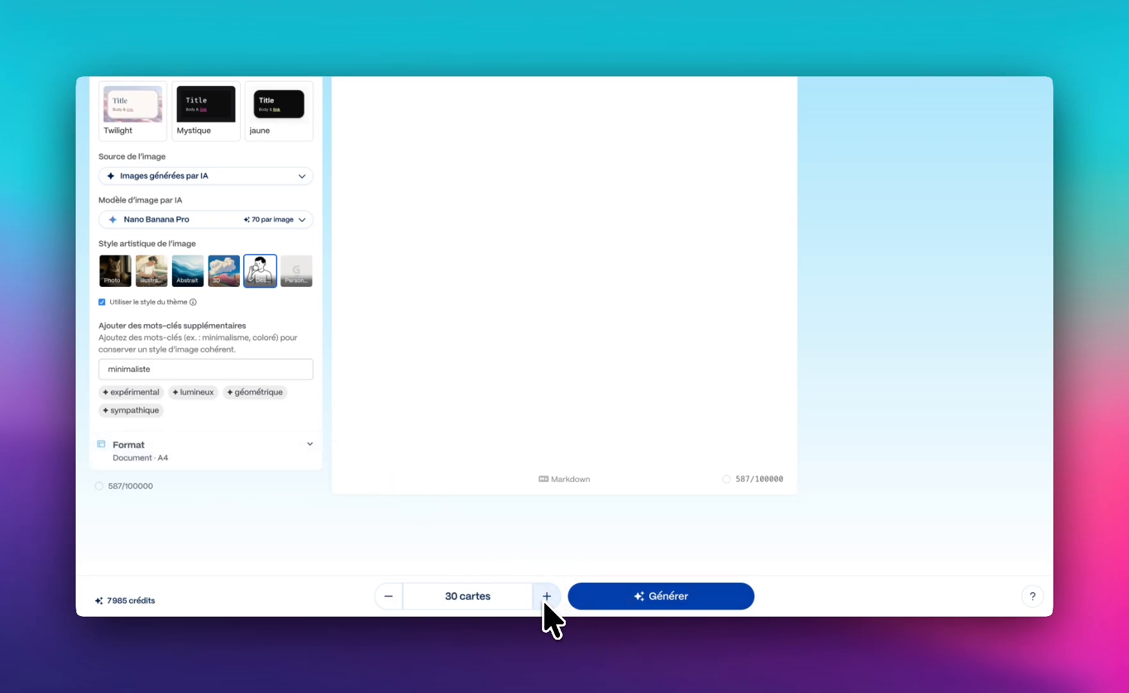
pyautogui.click(649, 601)
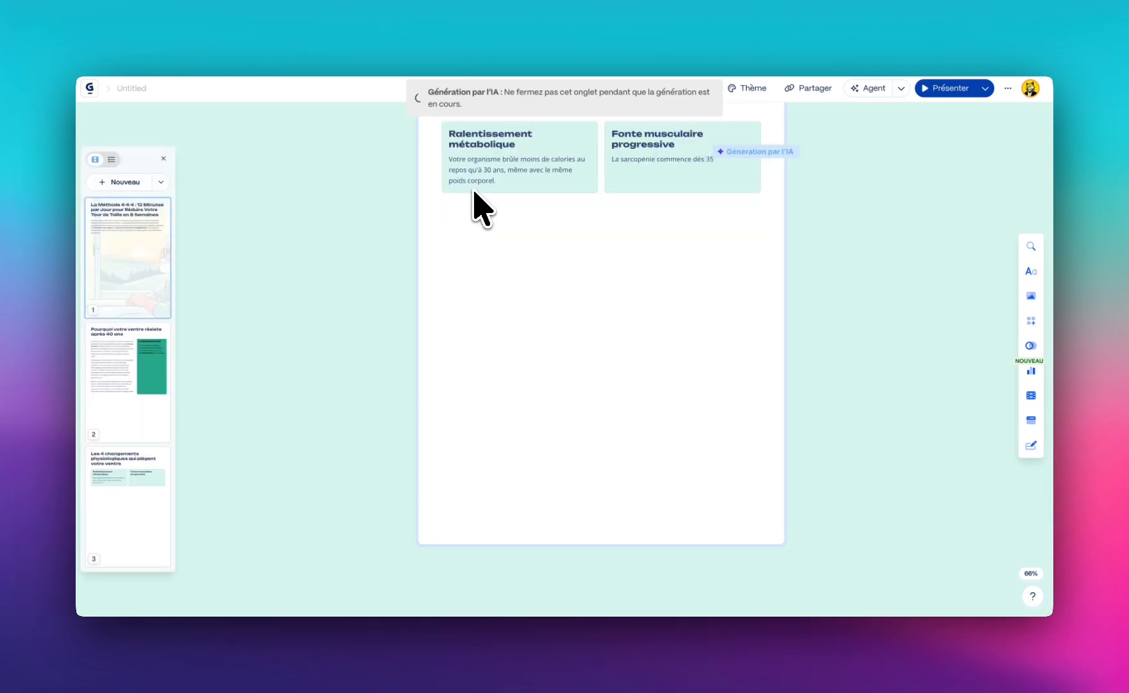
# - Examine the generated pages from the illustrated cover through the section on the invisible error, checking text, layout and images
pyautogui.scroll(15, 473, 191)
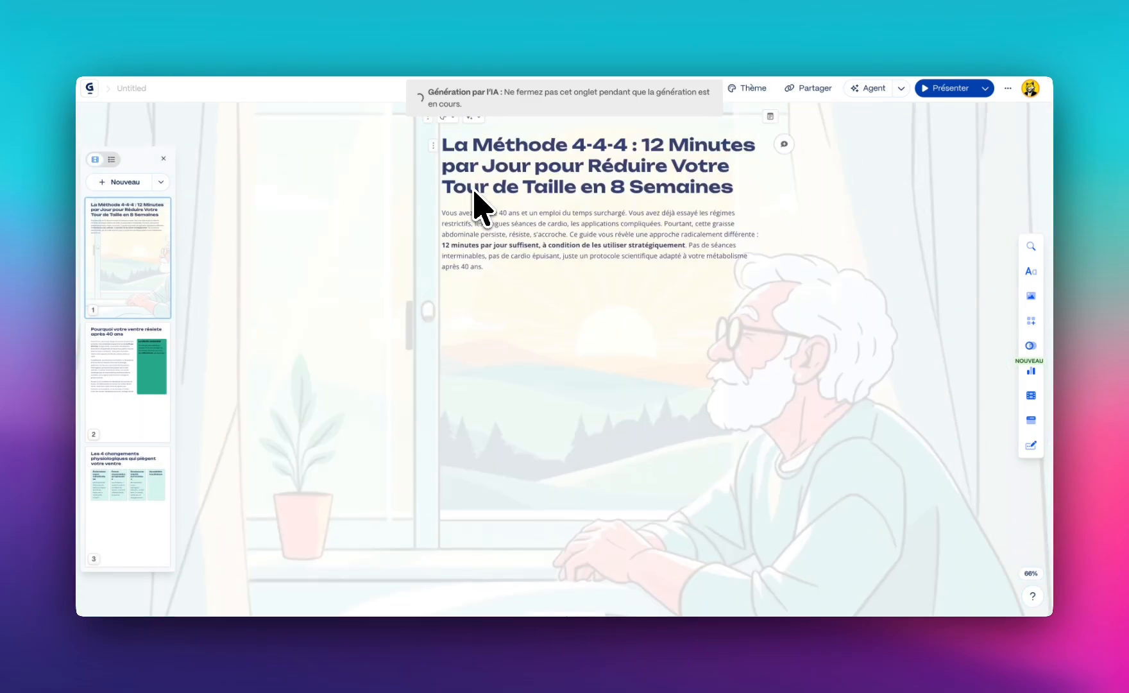
pyautogui.scroll(-10, 377, 372)
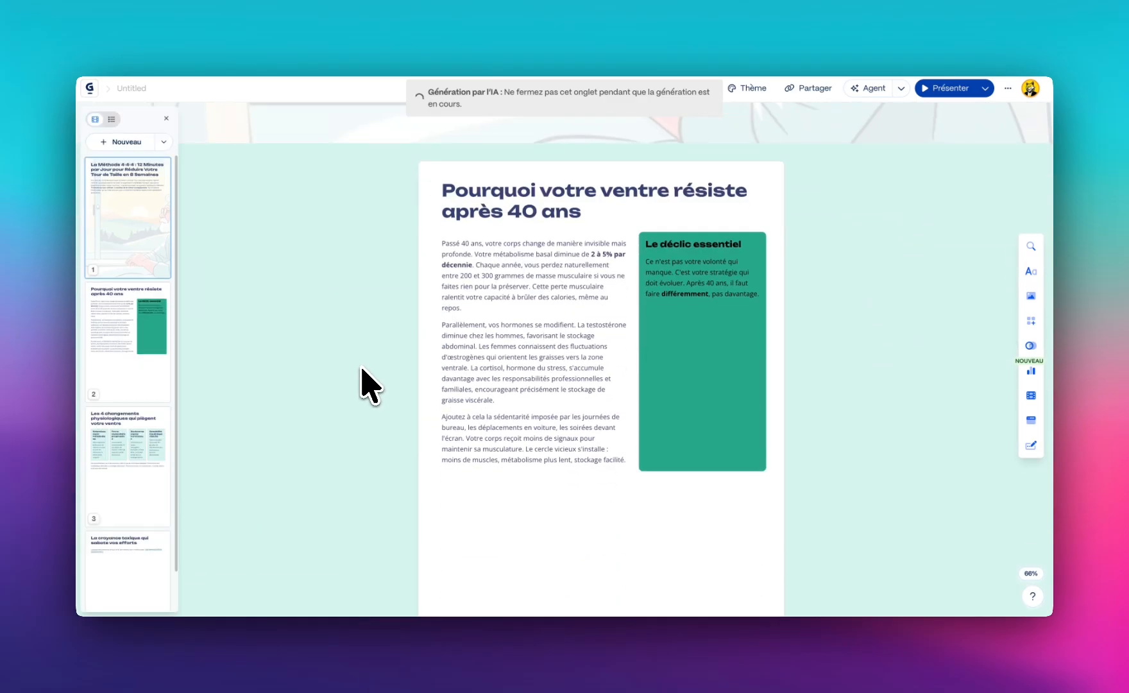
pyautogui.scroll(-8, 571, 391)
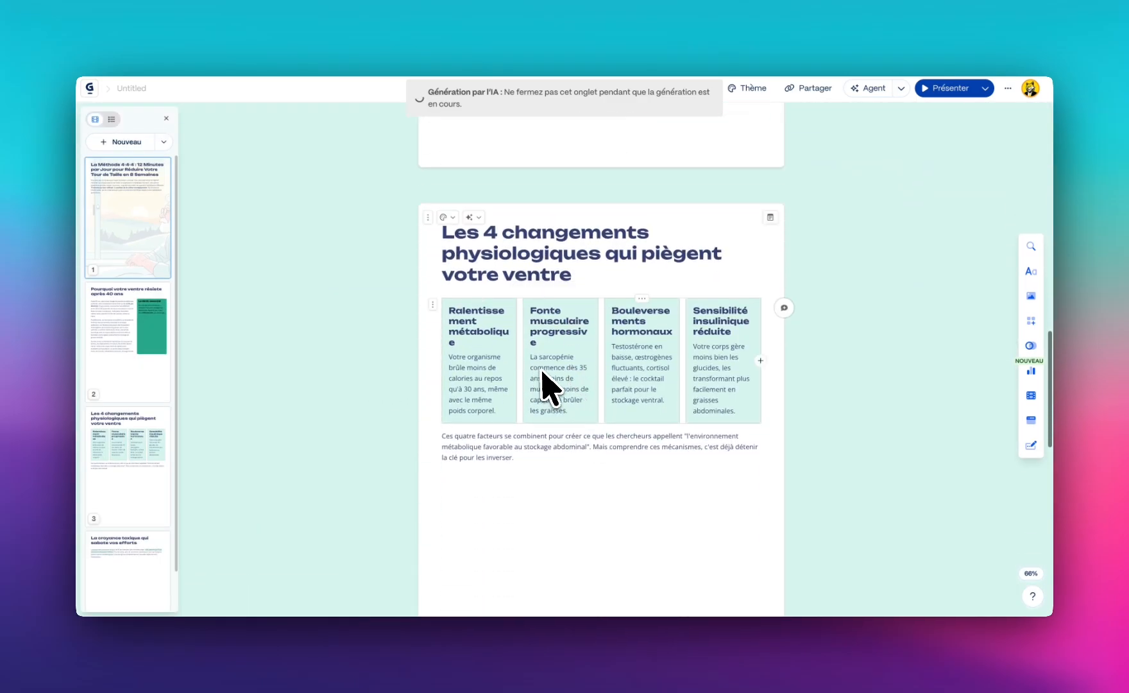
pyautogui.scroll(-10, 643, 453)
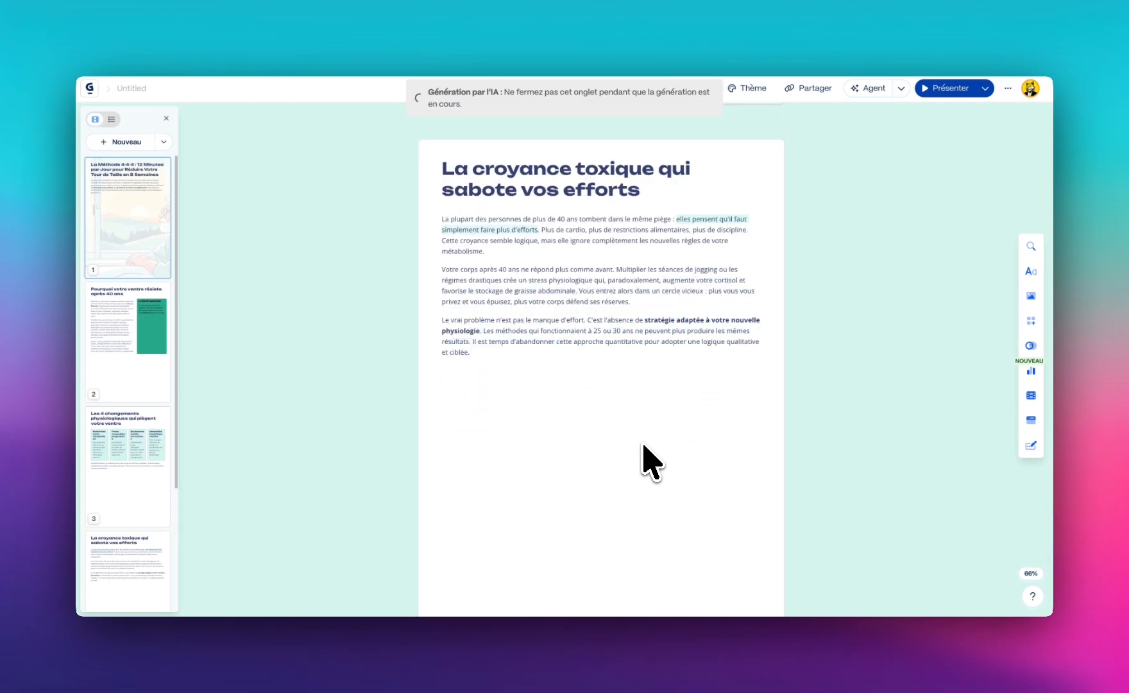
pyautogui.scroll(-7, 645, 457)
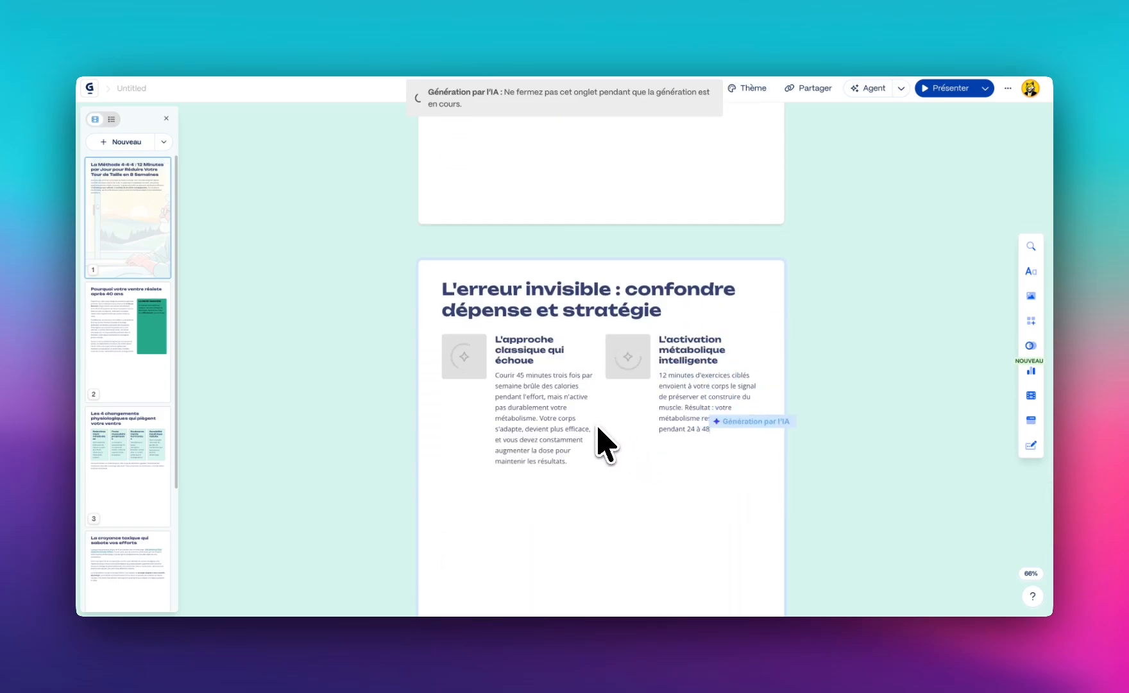
pyautogui.scroll(-4, 606, 442)
pyautogui.scroll(10, 606, 442)
pyautogui.scroll(6, 600, 429)
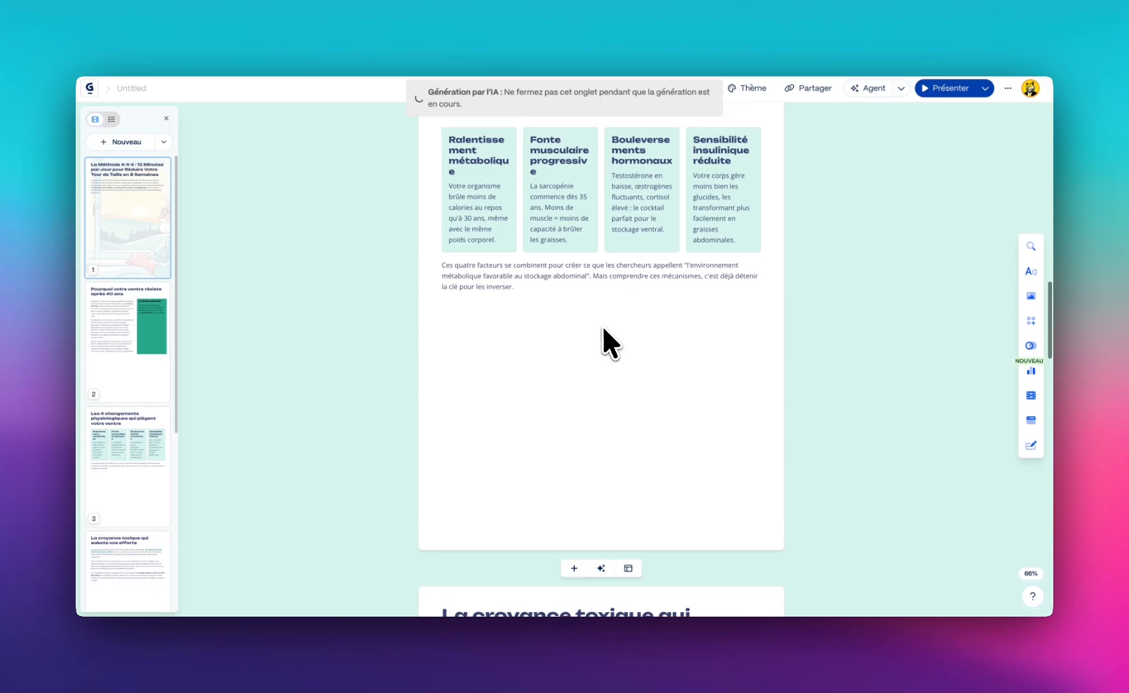
# - Insert an AI-generated image block below the closing paragraph on the "Les 4 changements physiologiques qui piègent votre ventre" card
pyautogui.click(1031, 296)
pyautogui.click(619, 328)
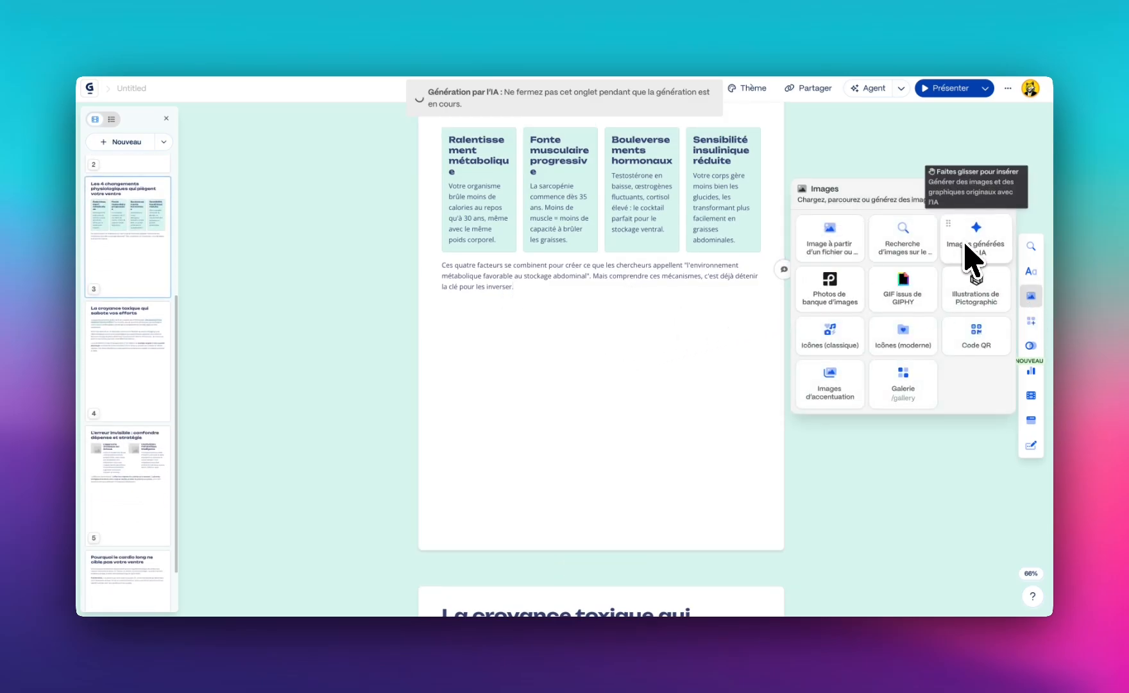
pyautogui.click(974, 249)
pyautogui.click(598, 392)
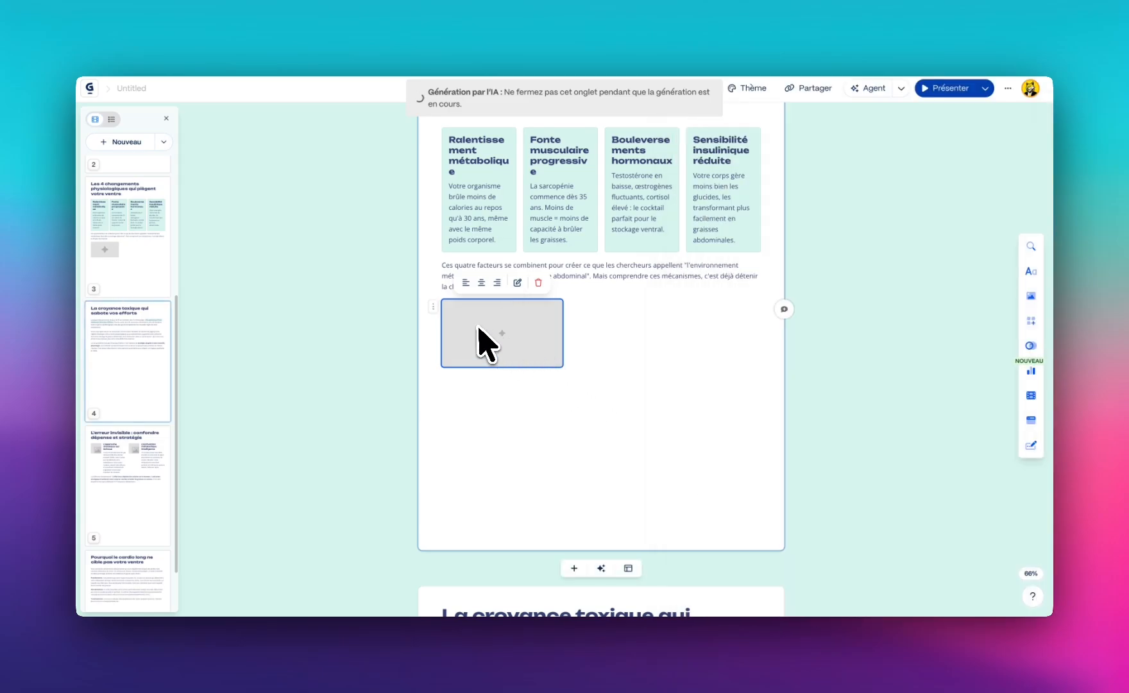
# - Add an AI image block below the text of the "Pourquoi votre ventre résiste après 40 ans" card and generate images from the suggested prompt
pyautogui.scroll(10, 484, 318)
pyautogui.scroll(-2, 516, 330)
pyautogui.click(518, 331)
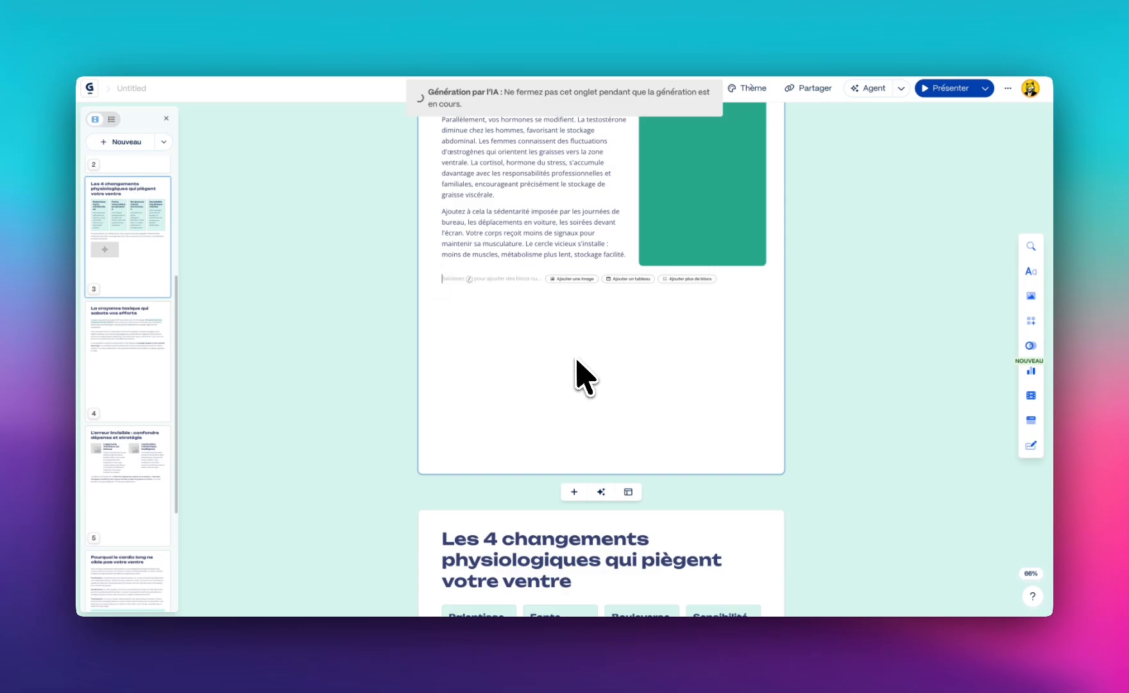
pyautogui.click(1031, 296)
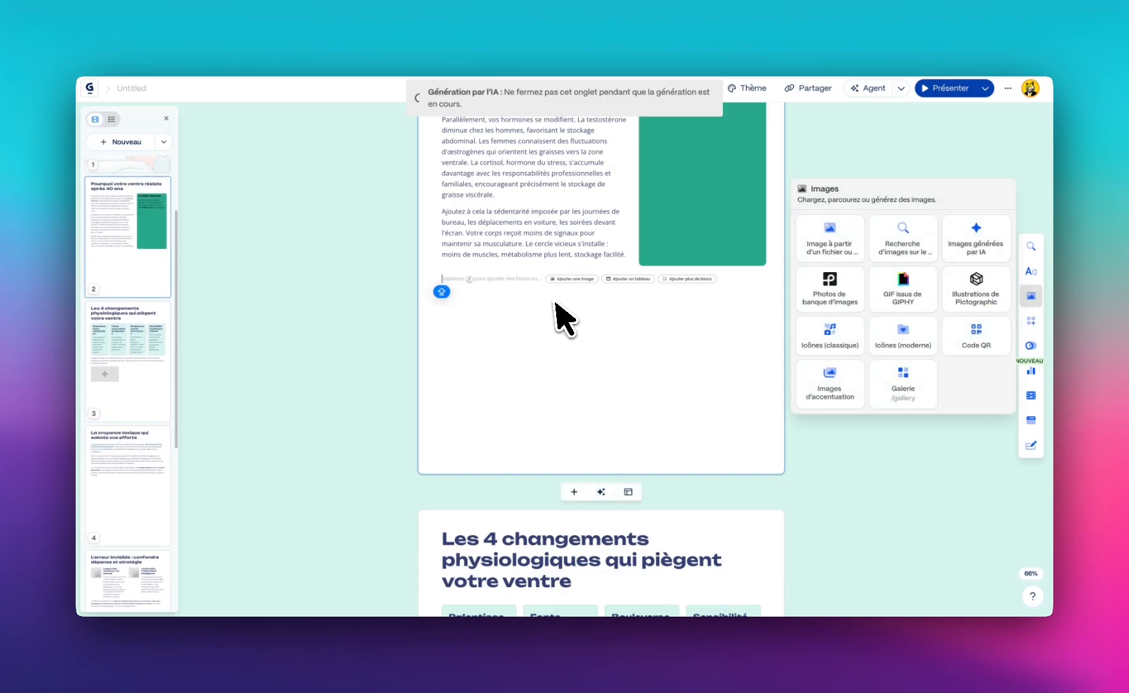
pyautogui.click(969, 254)
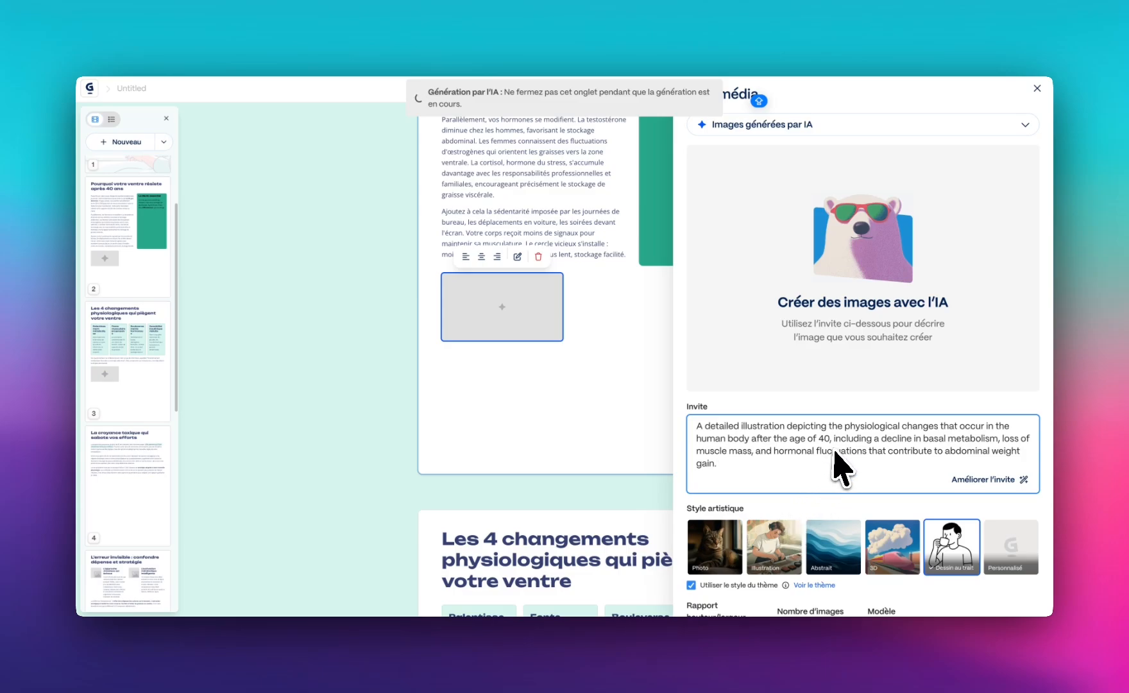
pyautogui.scroll(-5, 834, 455)
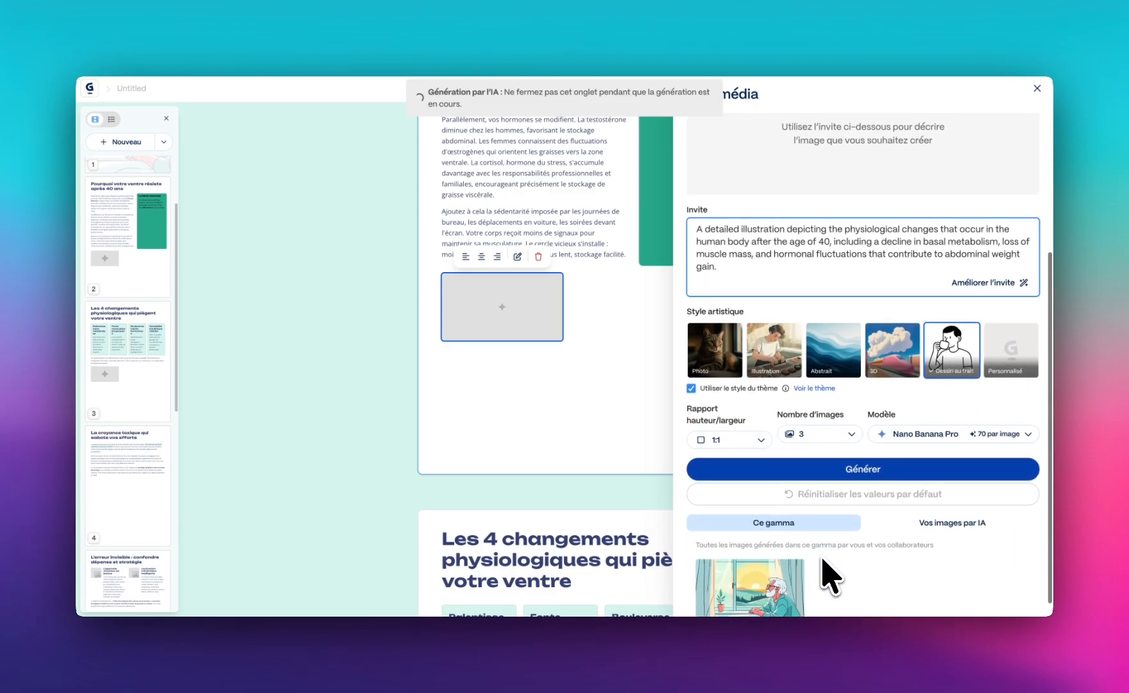
pyautogui.click(824, 476)
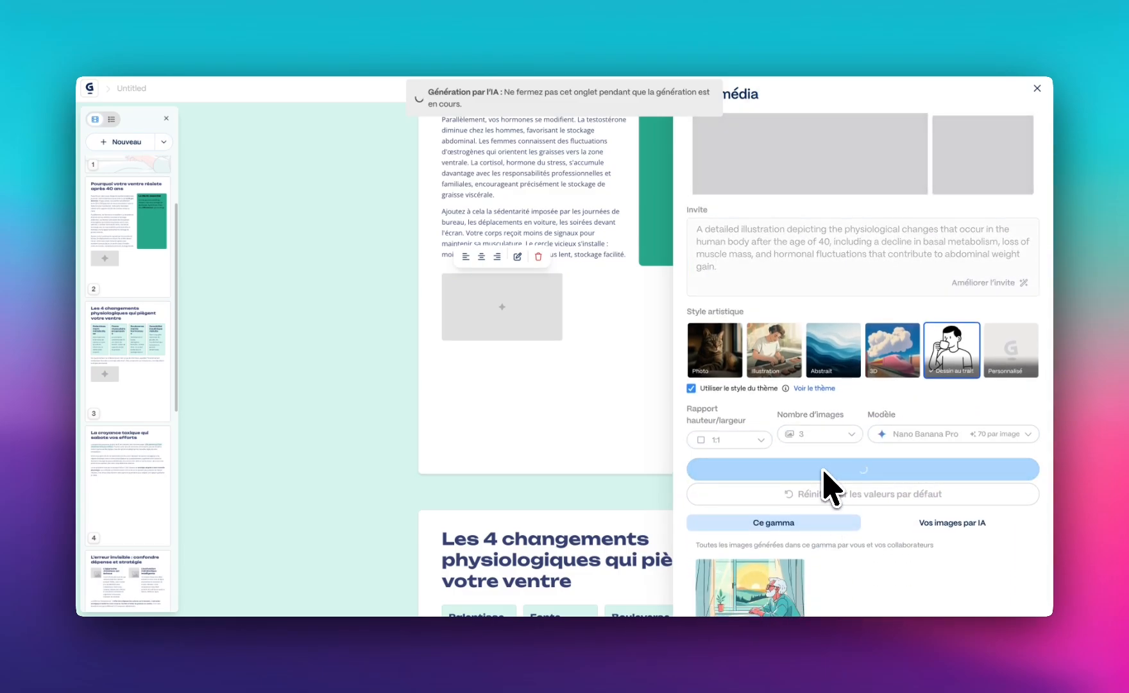
pyautogui.click(364, 368)
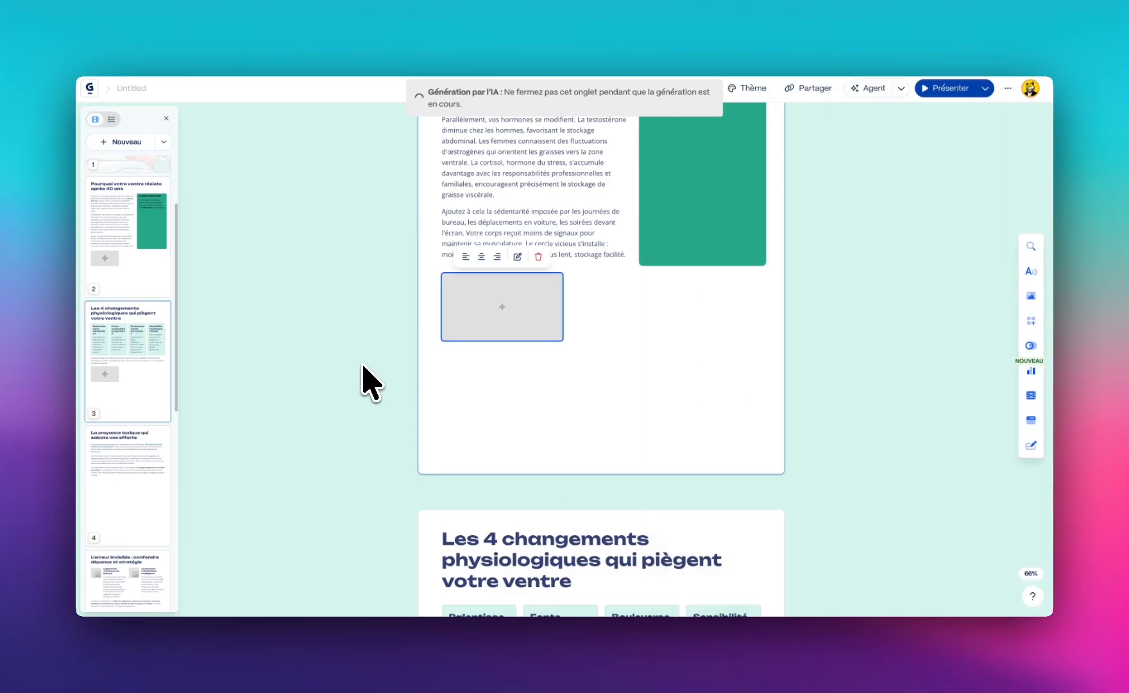
# - Generate AI images from the suggested prompt for the empty image block on the "Les 4 changements physiologiques" card
pyautogui.scroll(-3, 363, 367)
pyautogui.scroll(-5, 365, 385)
pyautogui.click(501, 344)
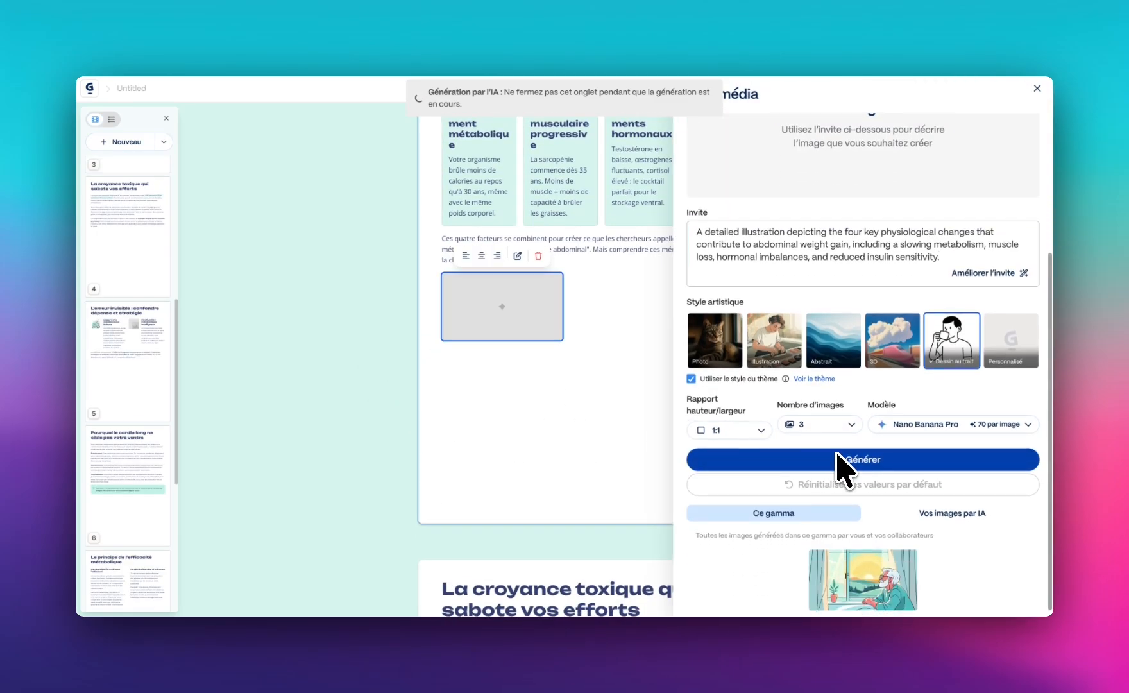
pyautogui.click(832, 459)
pyautogui.click(540, 413)
# - Check the image block on the "Pourquoi votre ventre résiste après 40 ans" card and examine the newly generated cards through the activation exercises
pyautogui.scroll(5, 541, 424)
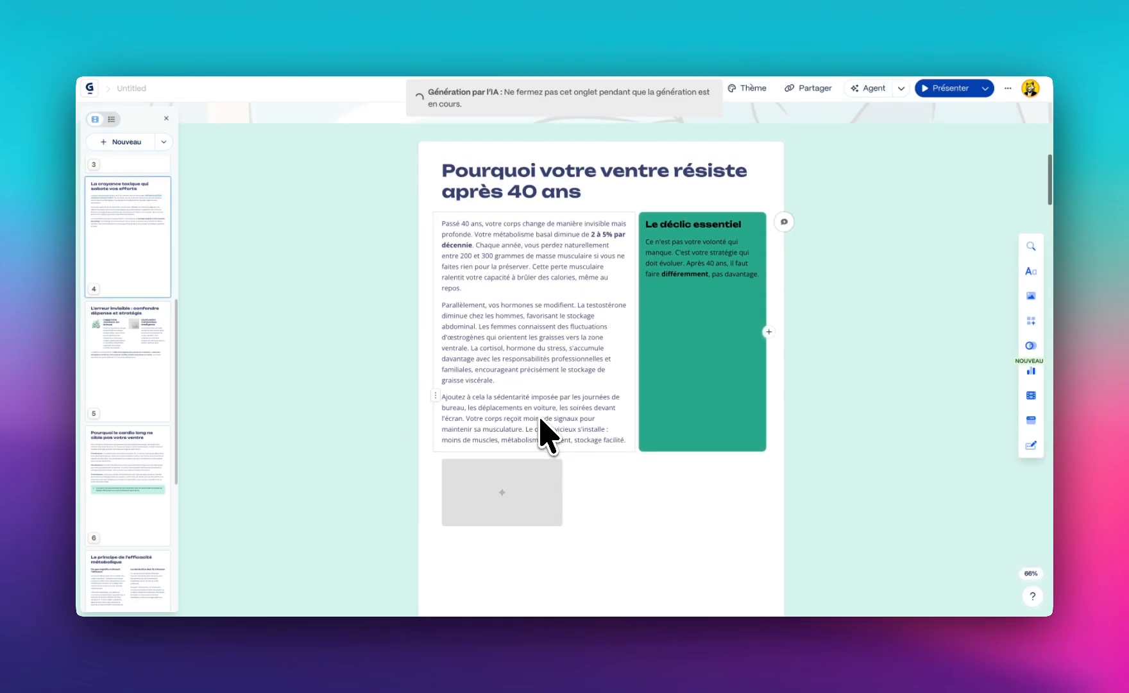
pyautogui.click(534, 483)
pyautogui.scroll(4, 534, 483)
pyautogui.scroll(-15, 534, 484)
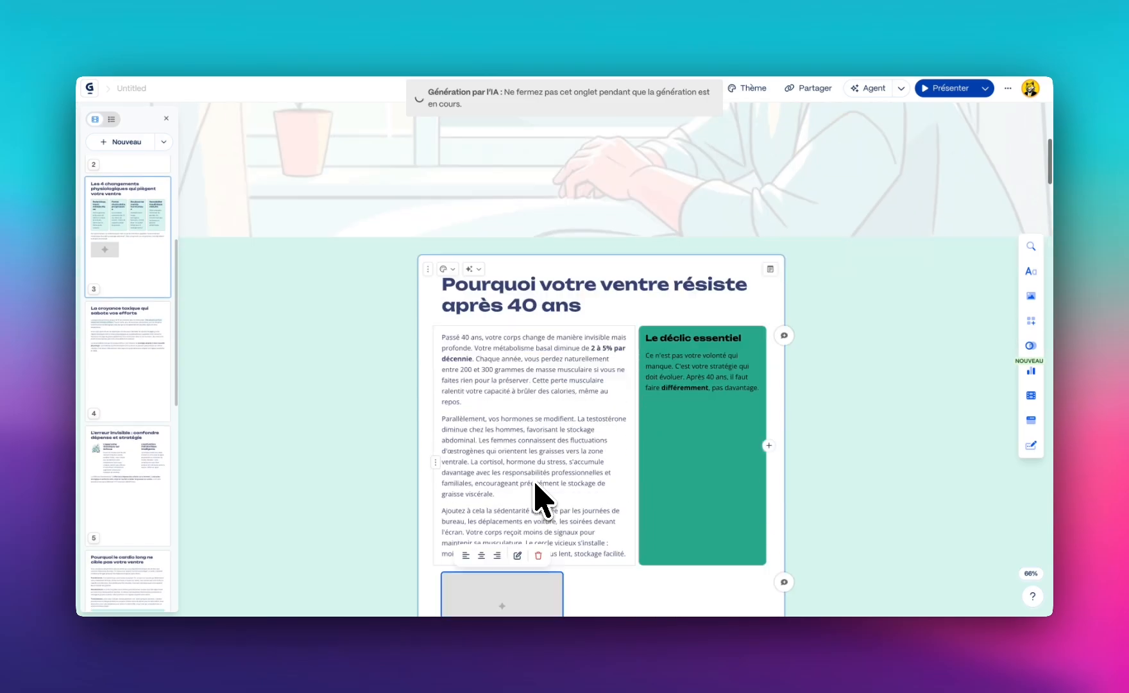
pyautogui.scroll(-20, 535, 485)
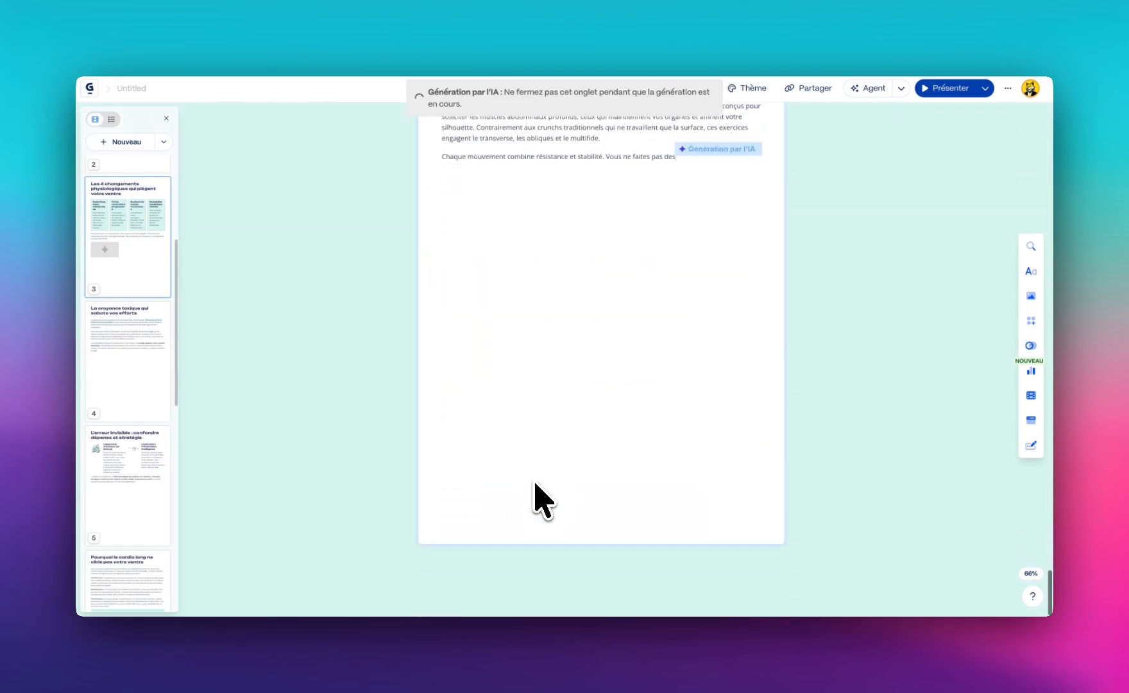
pyautogui.scroll(4, 542, 500)
pyautogui.scroll(10, 534, 483)
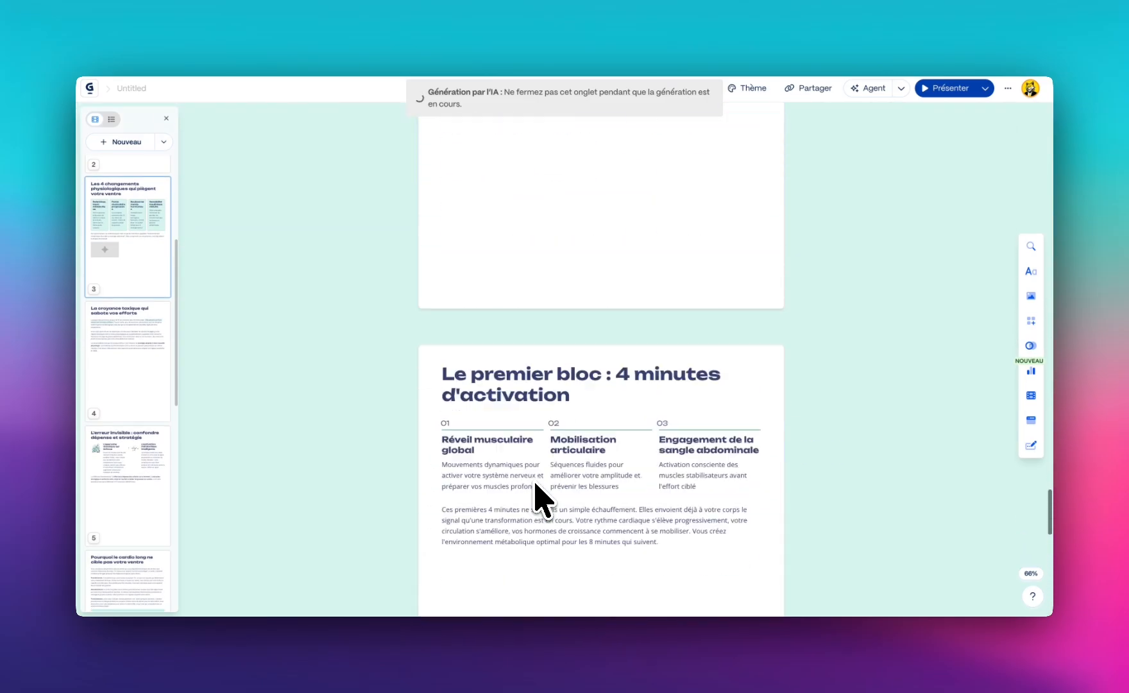
# - Switch to Claude and review the generated METABOLIQ 40™ e-book PDF, checking its table of contents, section layouts, tables and branding
pyautogui.click(377, 12)
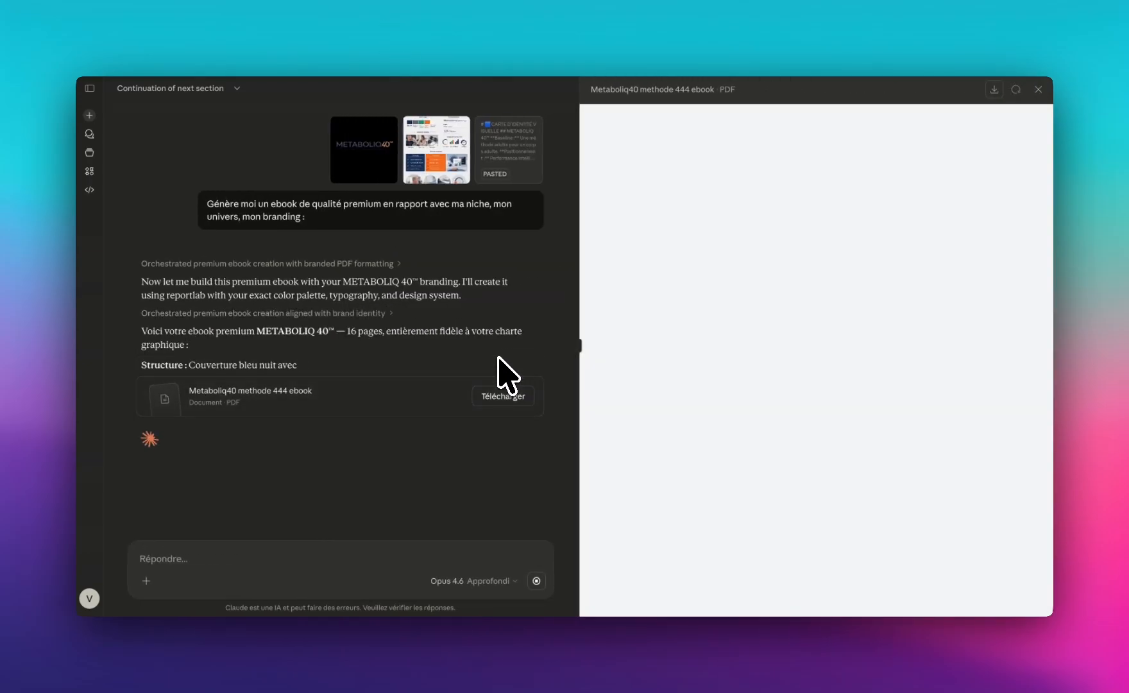
pyautogui.scroll(-20, 782, 429)
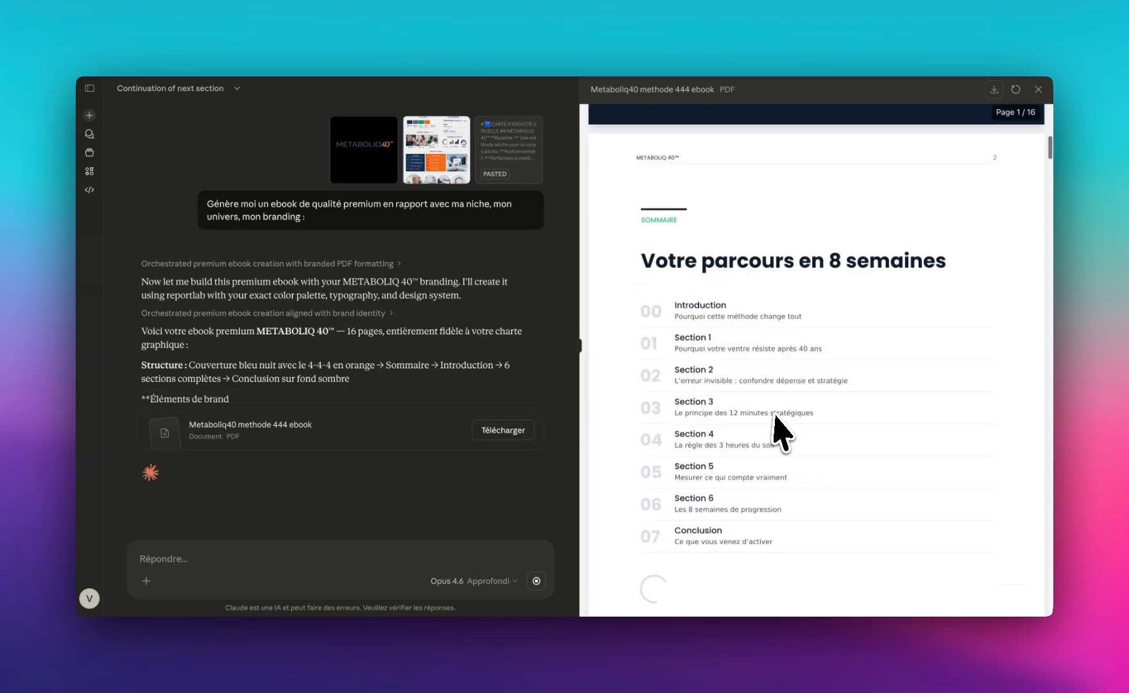
pyautogui.scroll(-15, 782, 429)
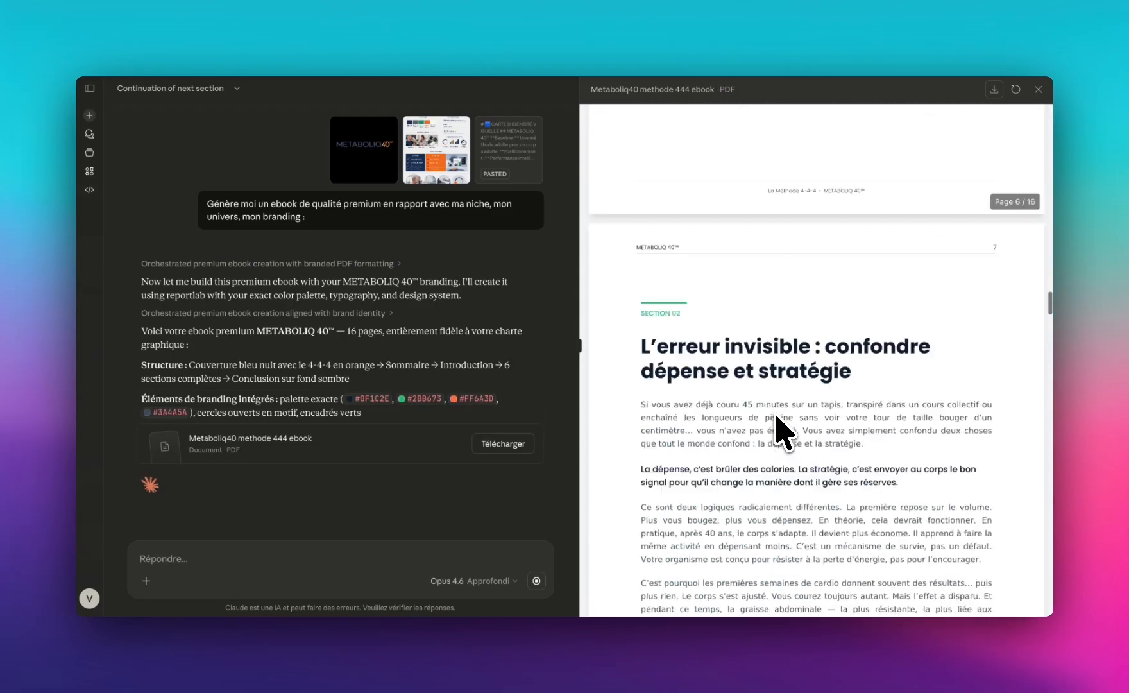
pyautogui.scroll(-15, 782, 428)
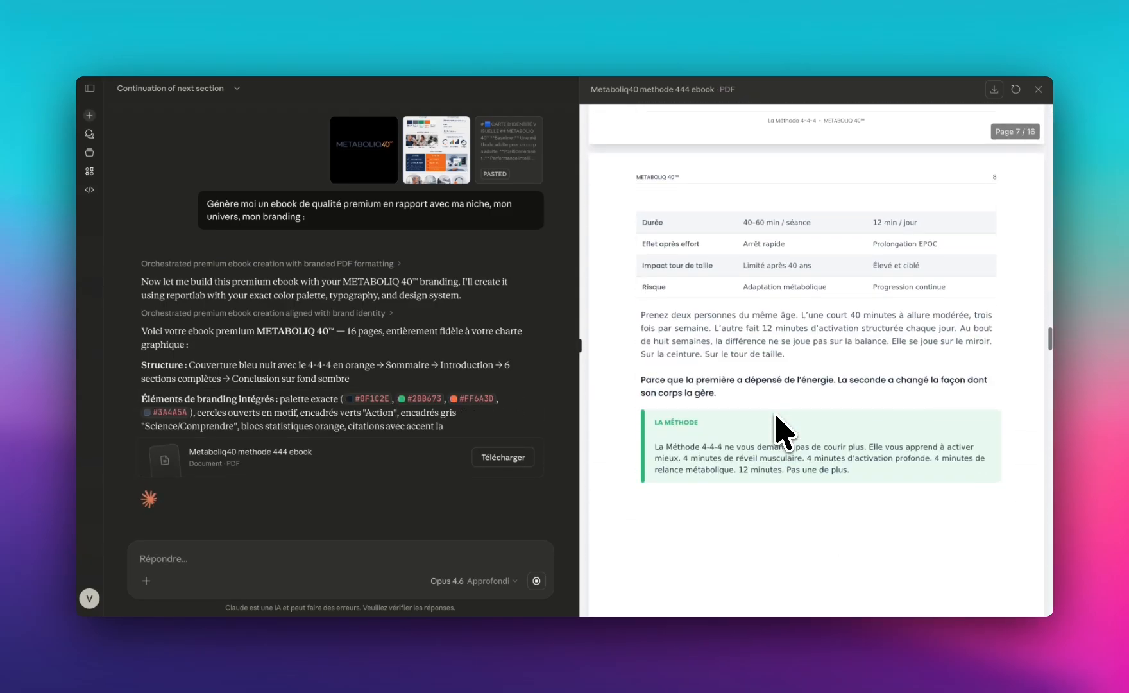
pyautogui.scroll(-20, 782, 429)
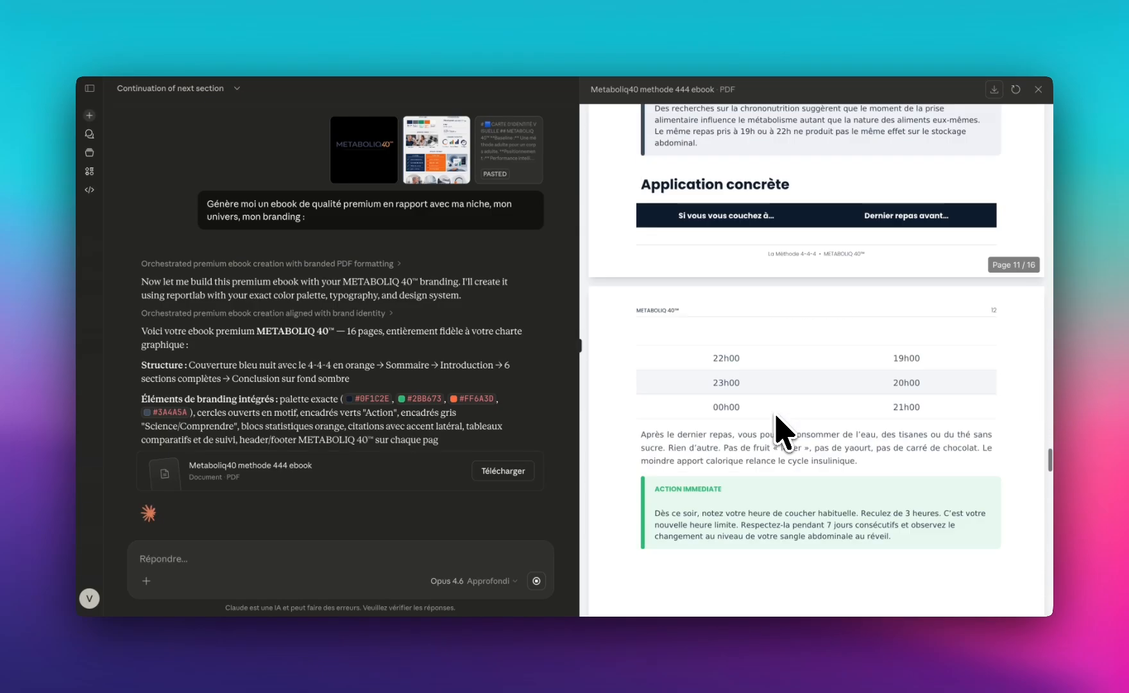
pyautogui.scroll(-15, 781, 429)
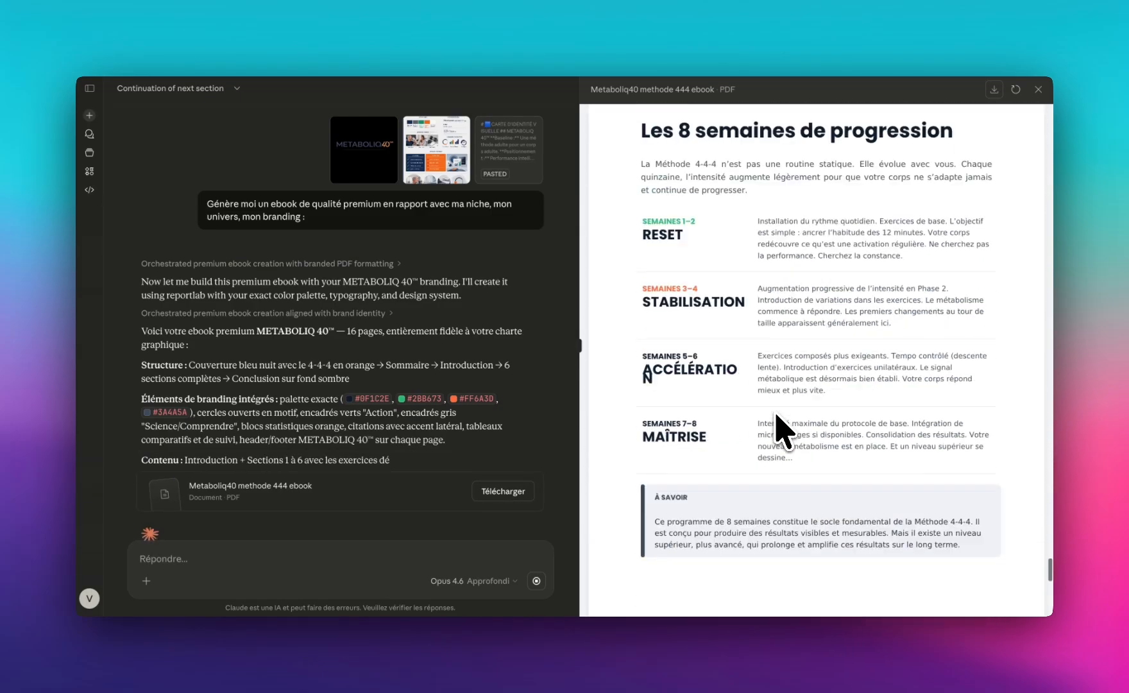
pyautogui.scroll(20, 776, 413)
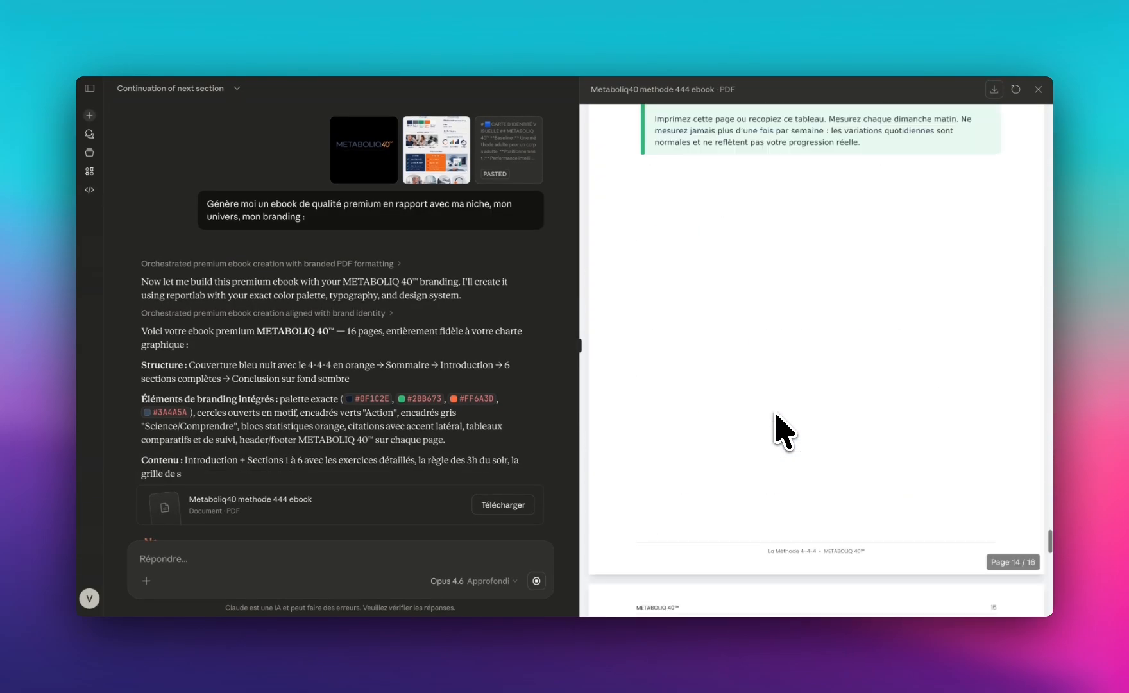
pyautogui.scroll(20, 782, 429)
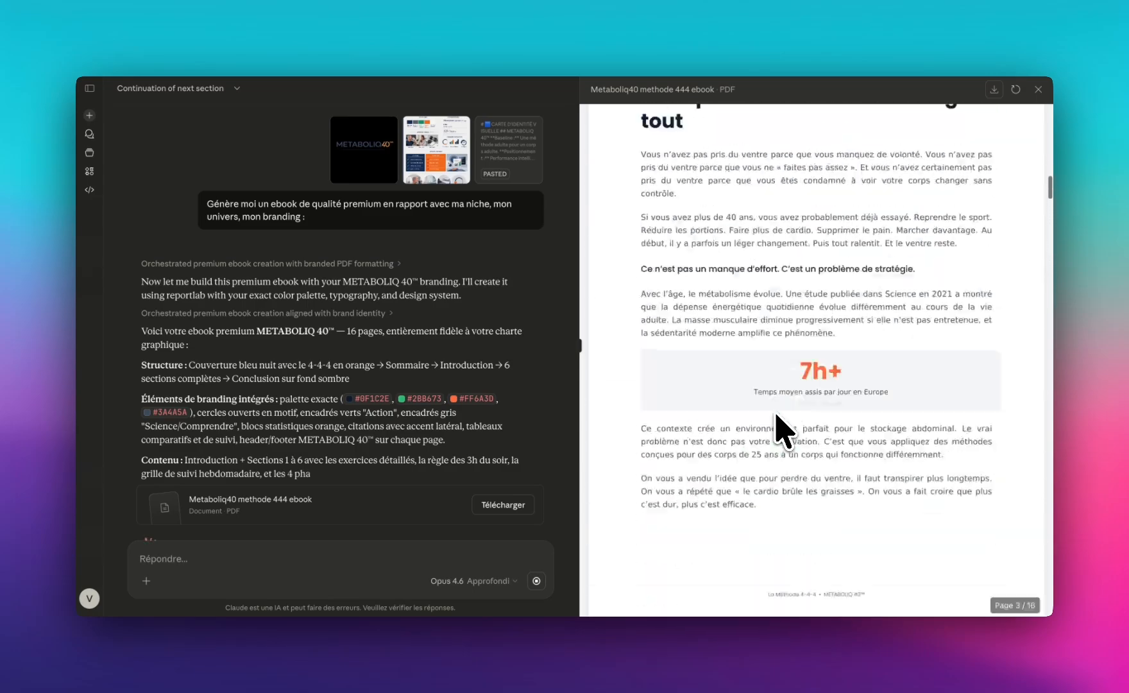
pyautogui.scroll(-10, 781, 429)
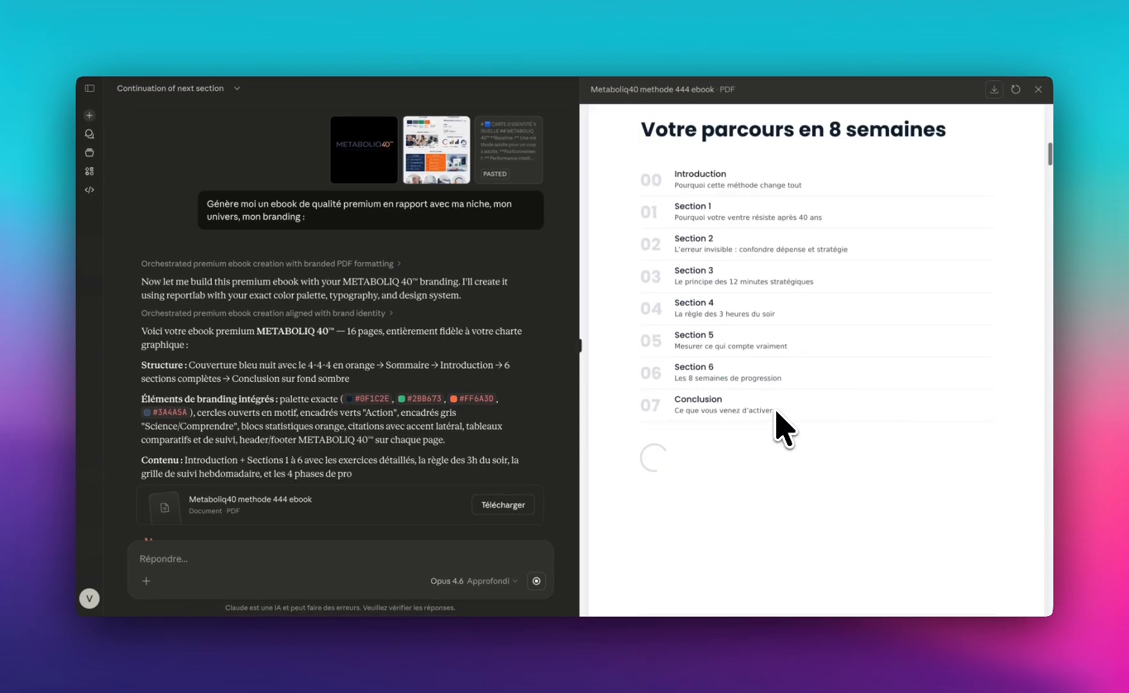